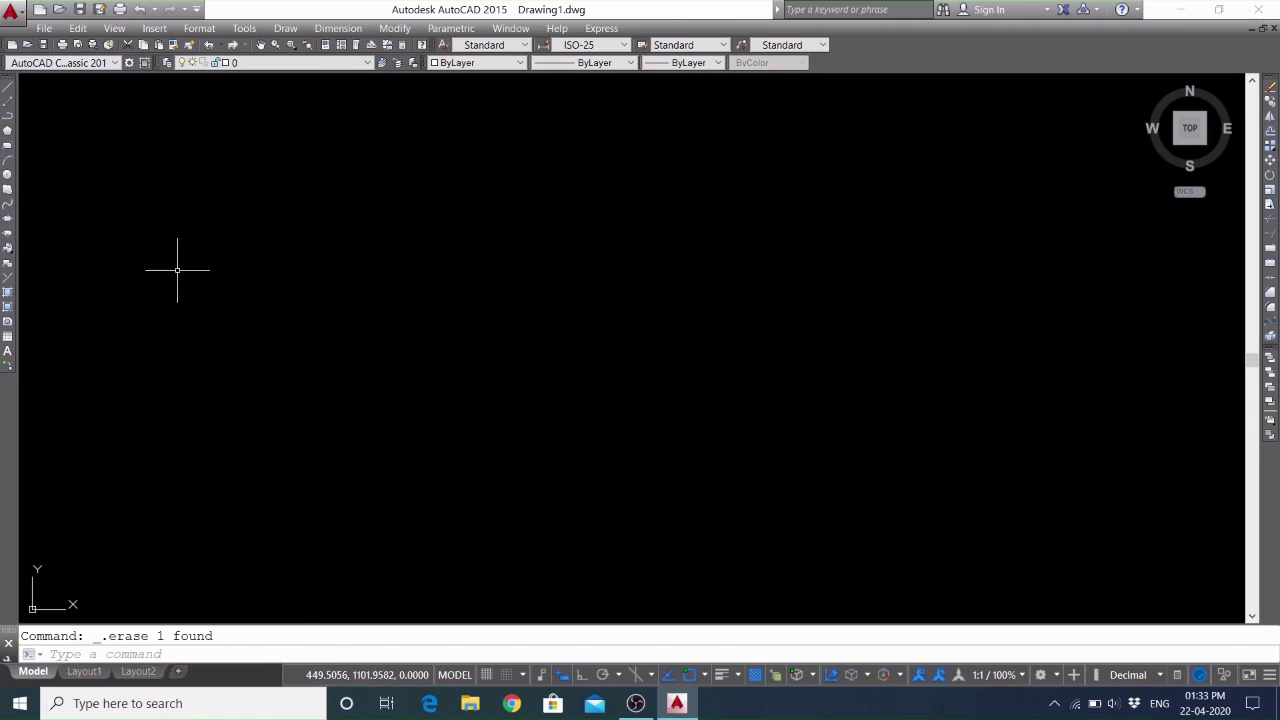
# Draw a tall rectangle and a smaller wide rectangle that starts inside it and extends past its right edge at mid-height
pyautogui.click(7, 145)
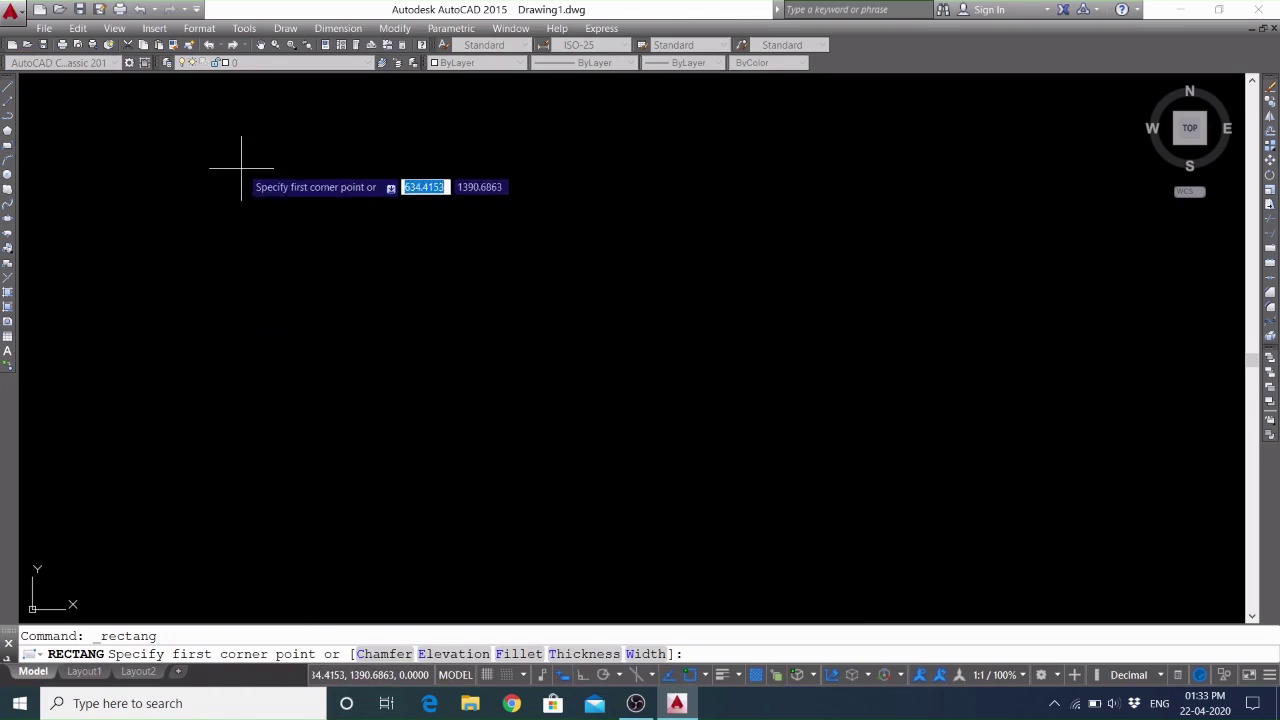
pyautogui.click(251, 159)
pyautogui.click(466, 498)
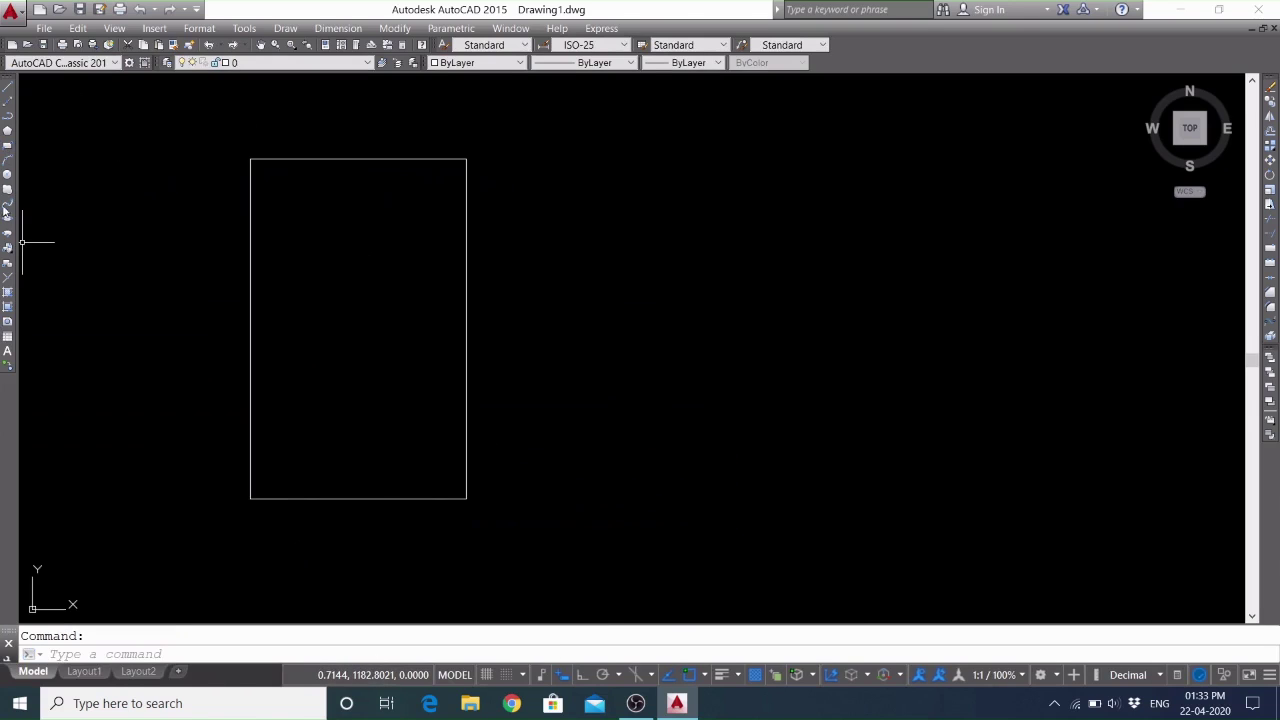
pyautogui.click(7, 145)
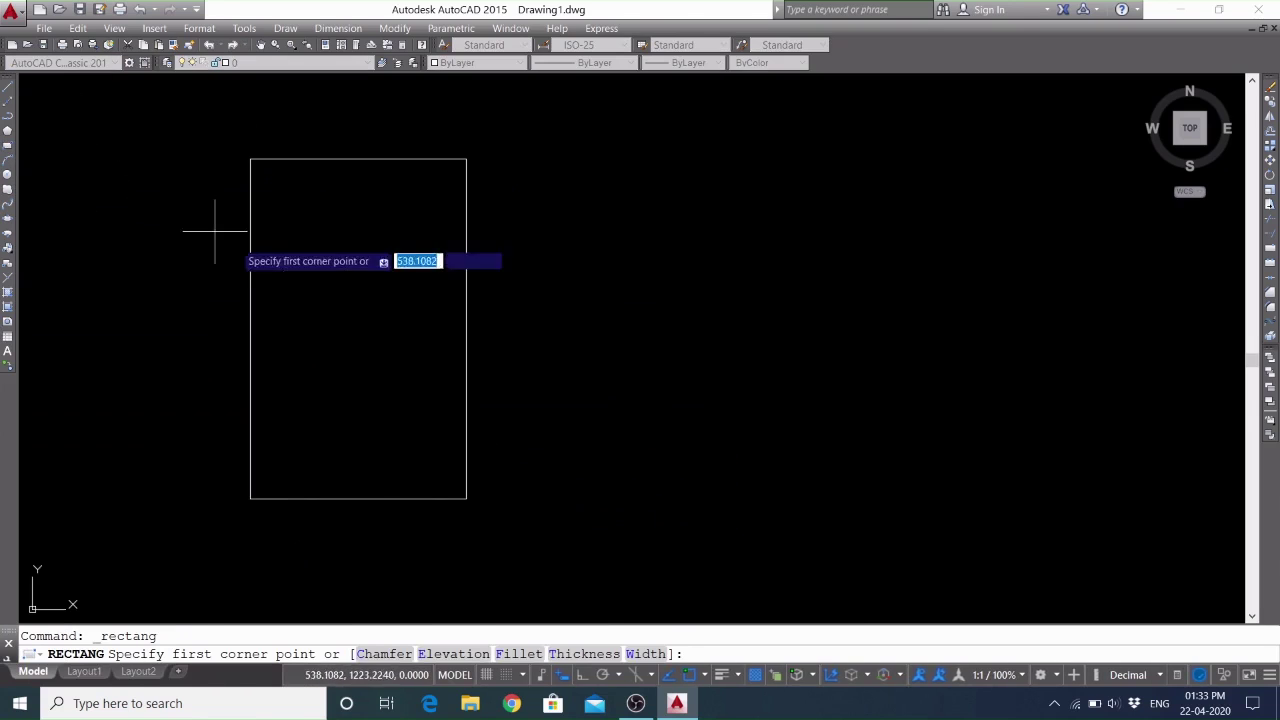
pyautogui.click(341, 265)
pyautogui.click(642, 390)
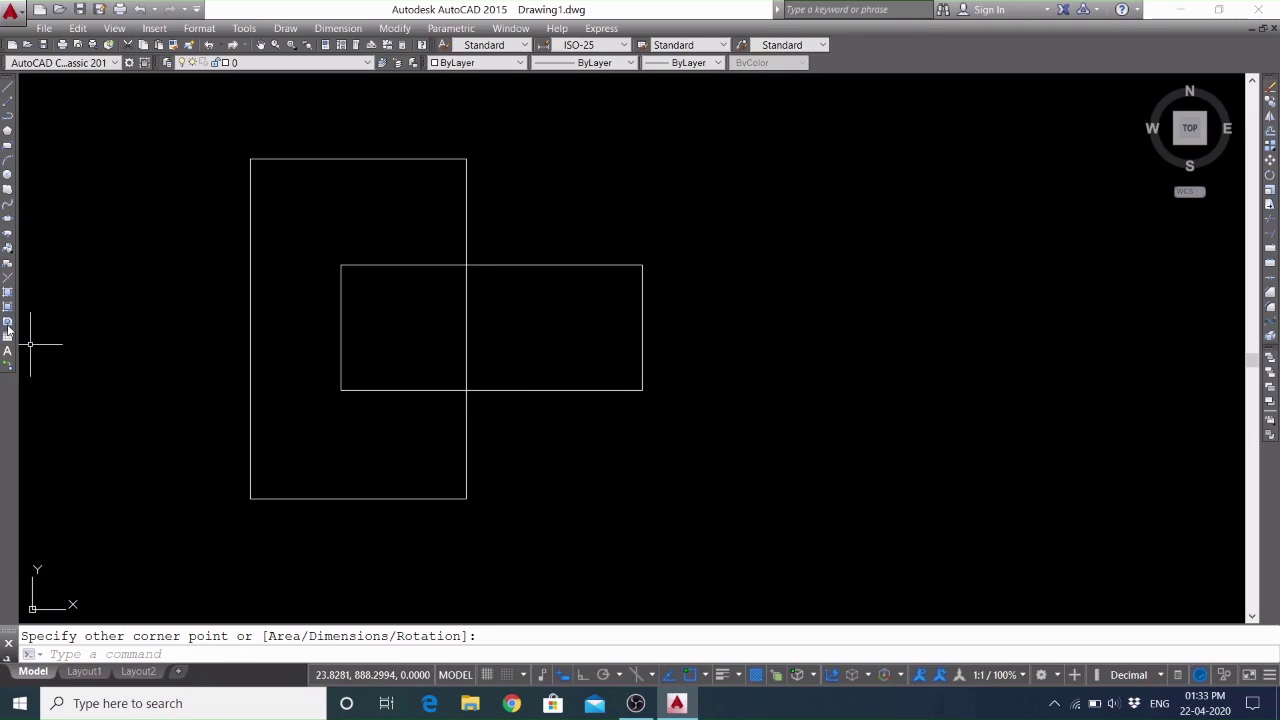
# Convert both overlapping rectangles into regions
pyautogui.click(8, 328)
pyautogui.click(474, 265)
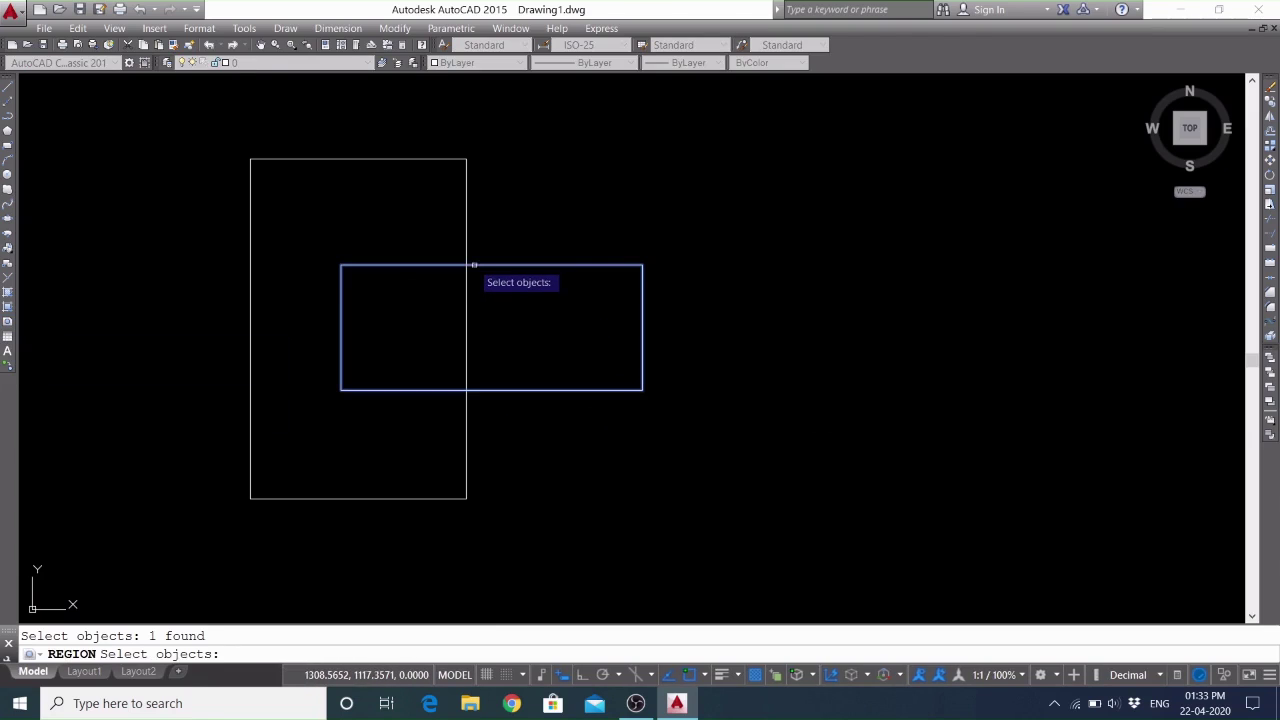
pyautogui.click(466, 257)
pyautogui.press('Return')
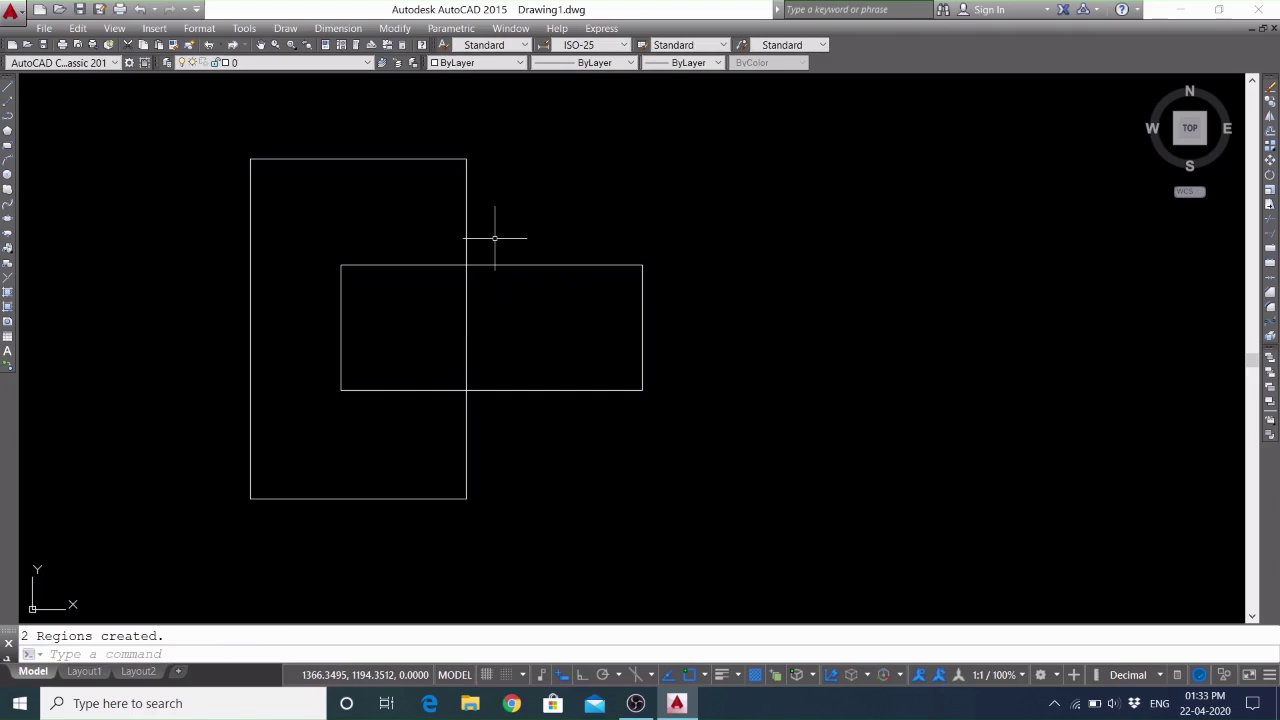
# Merge the two rectangular regions into a single outline with Union and check that it selects as one object
pyautogui.write('unio')
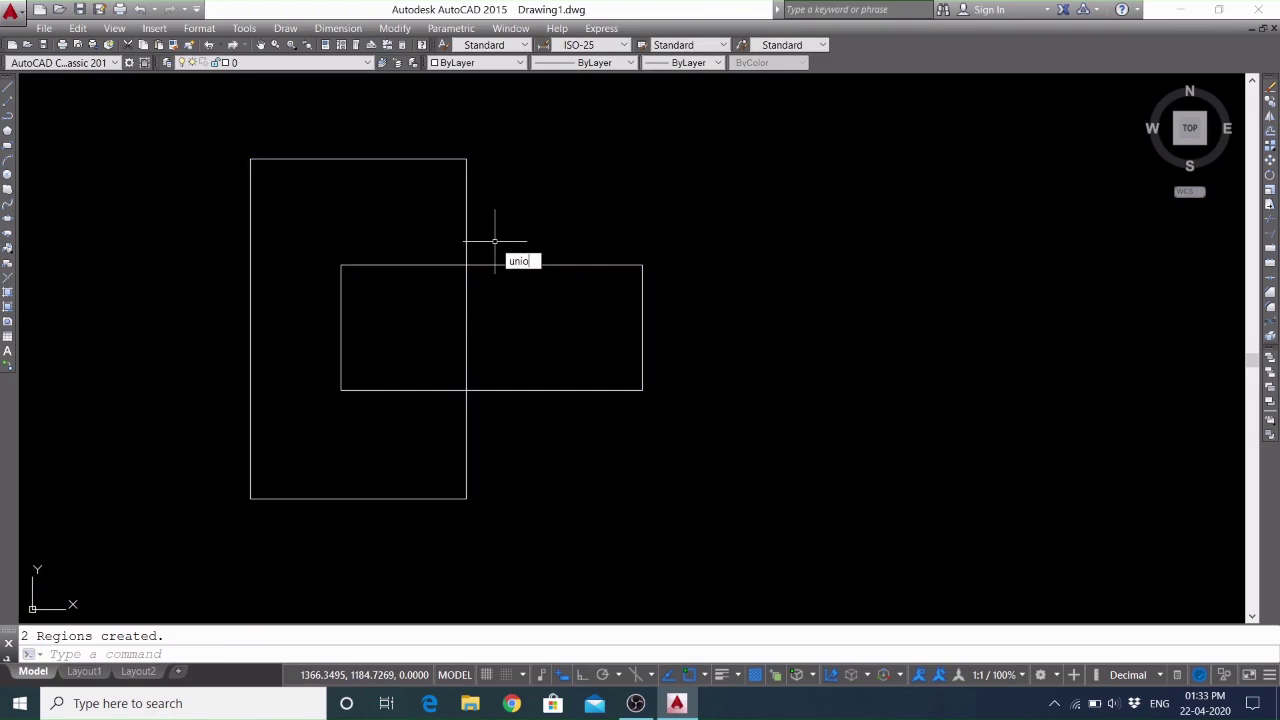
pyautogui.write('n')
pyautogui.press('Return')
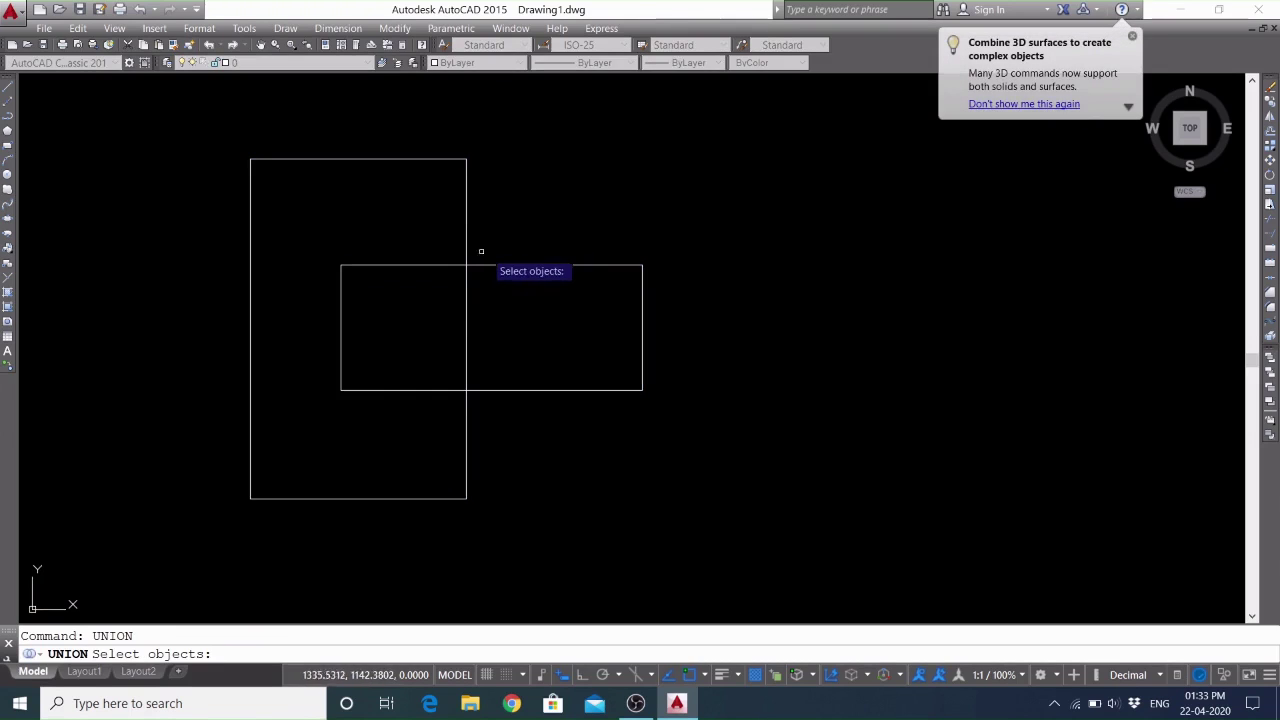
pyautogui.click(488, 264)
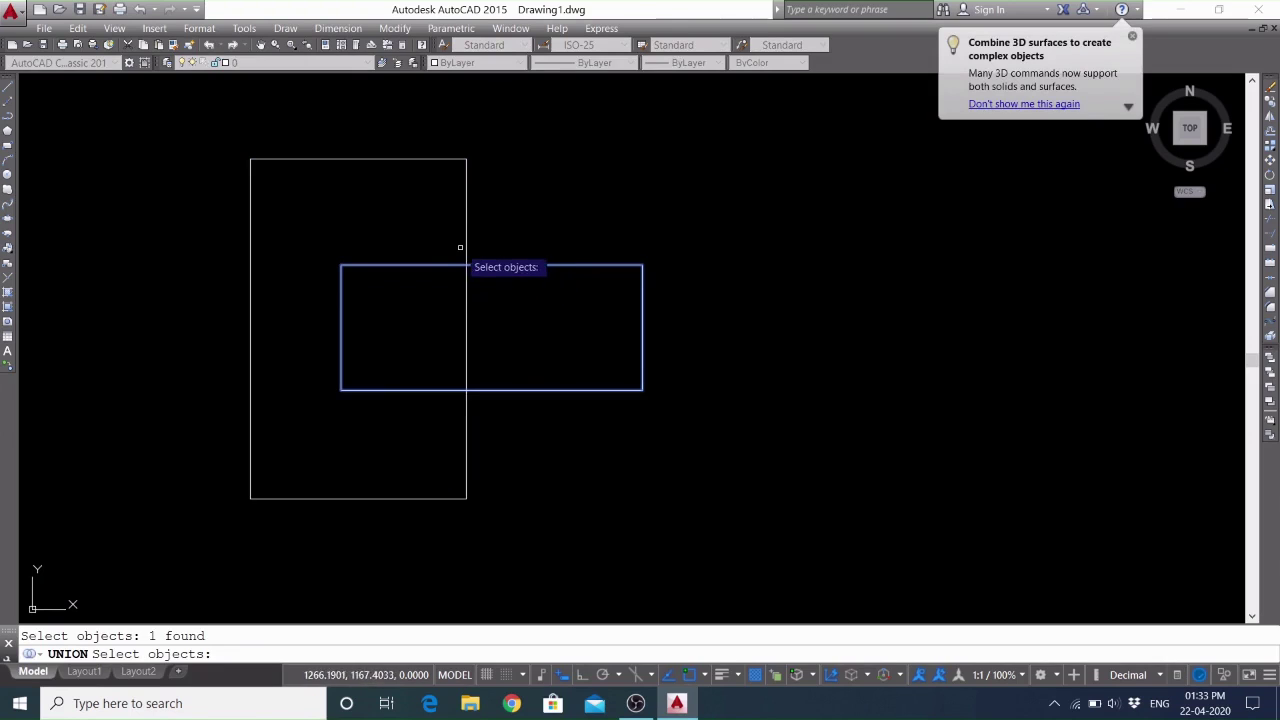
pyautogui.click(465, 241)
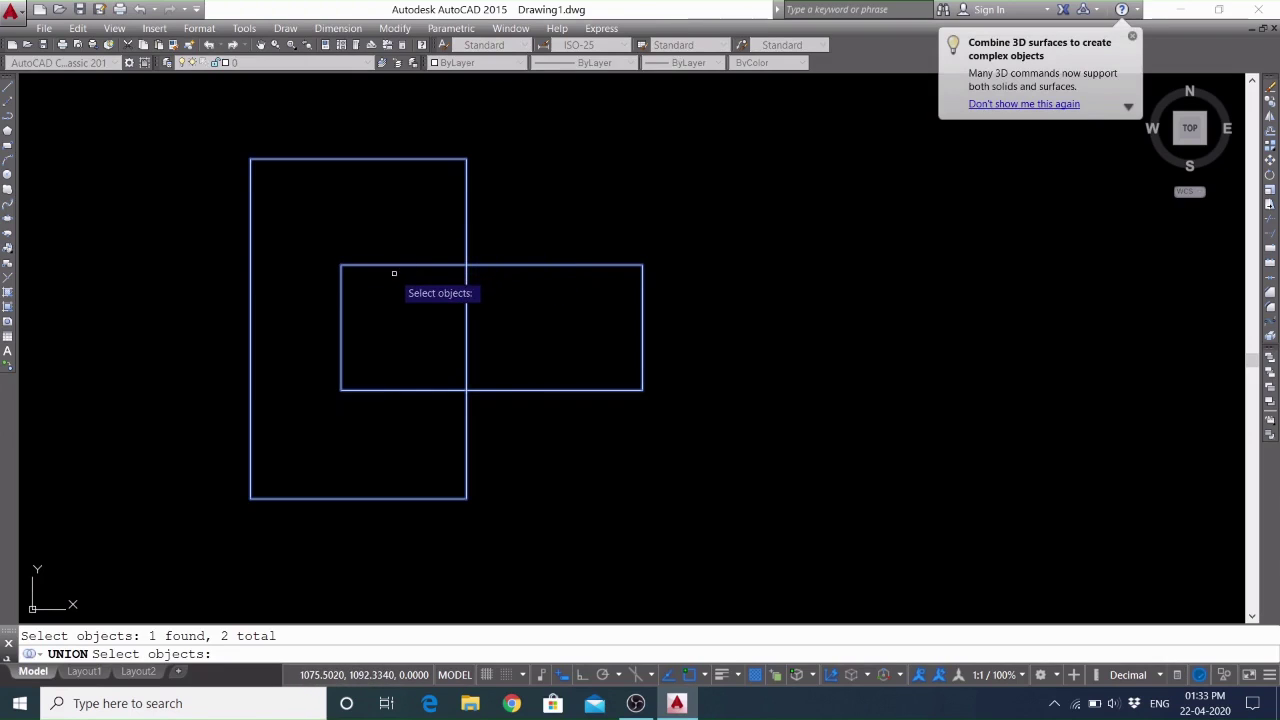
pyautogui.press('Return')
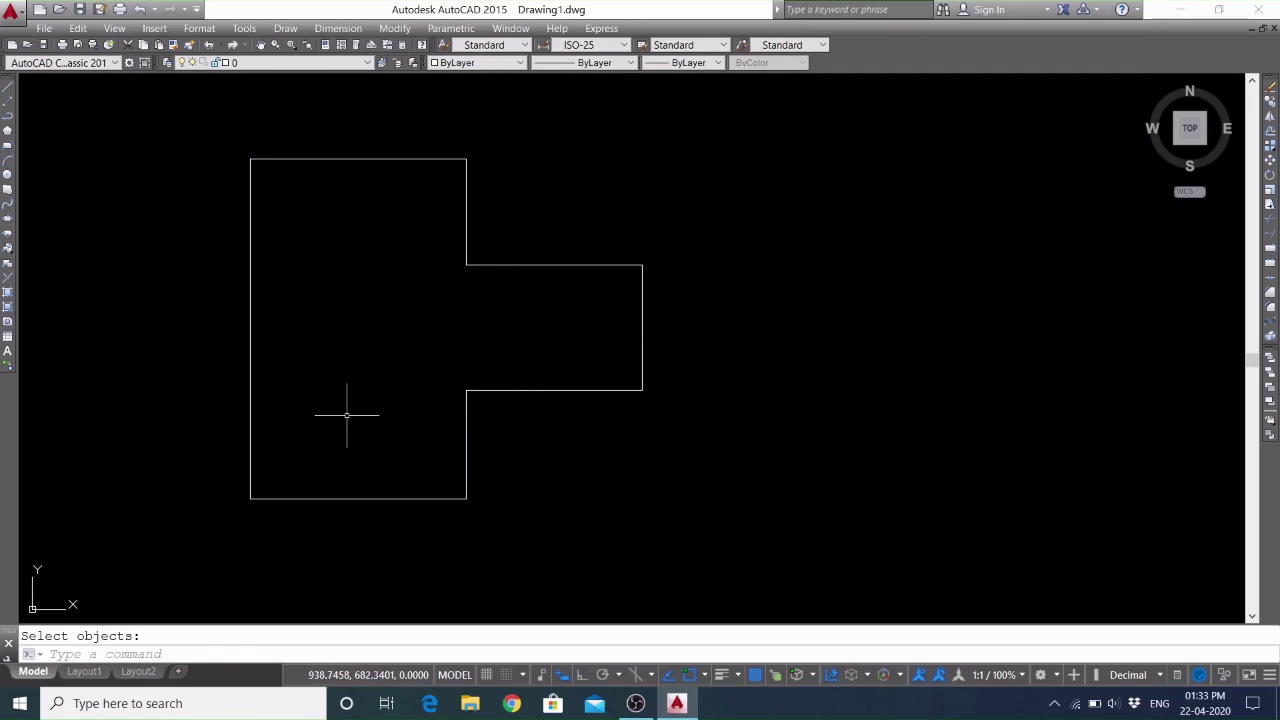
pyautogui.press('Escape')
pyautogui.click(483, 265)
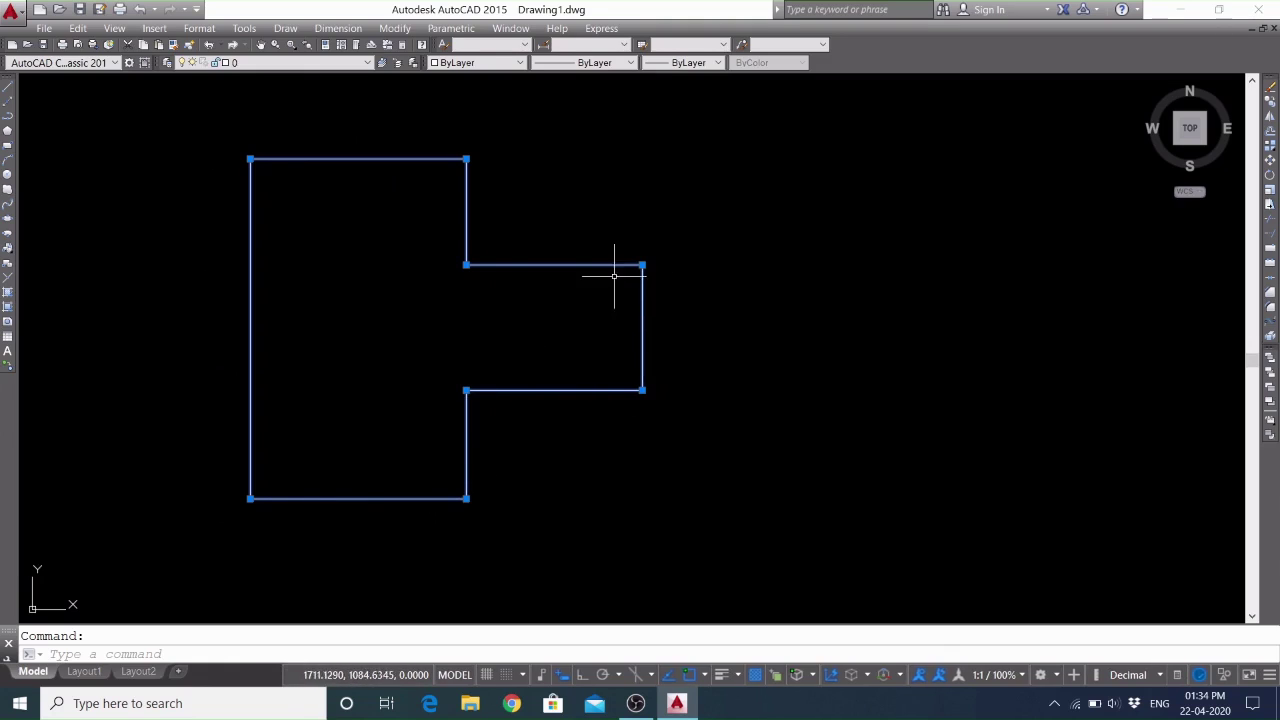
pyautogui.scroll(-2, 302, 302)
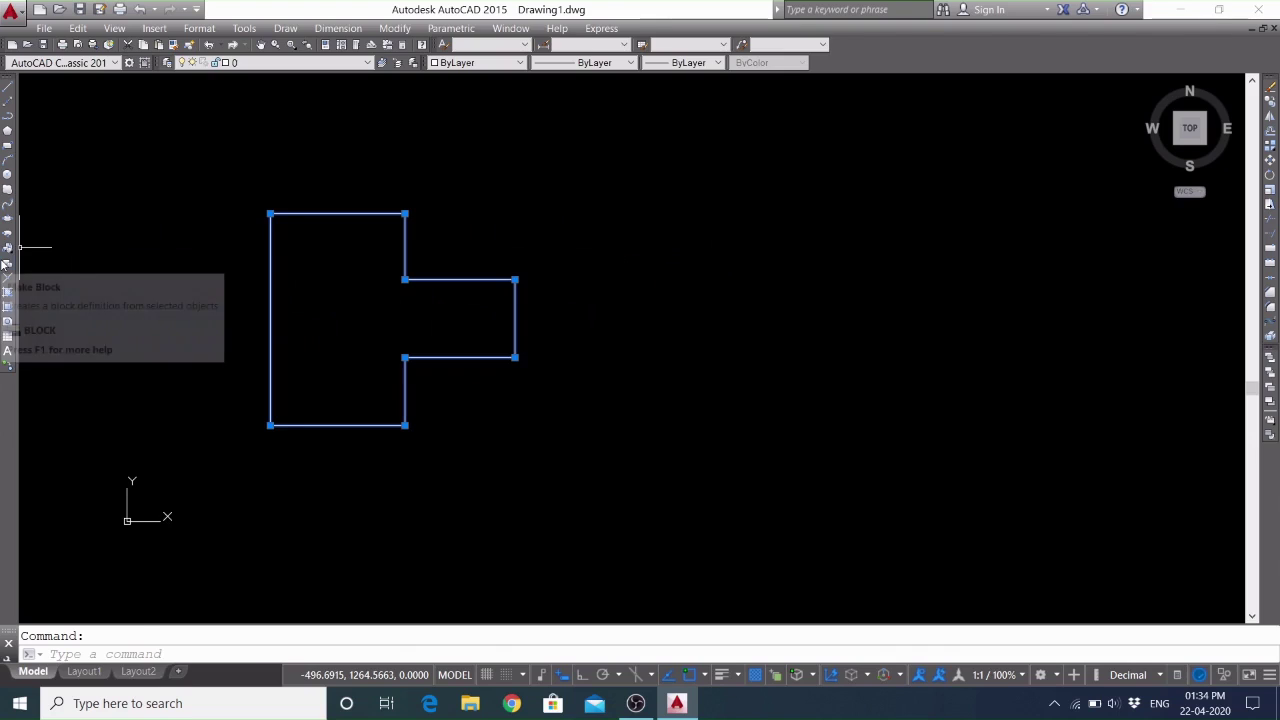
pyautogui.press('Escape')
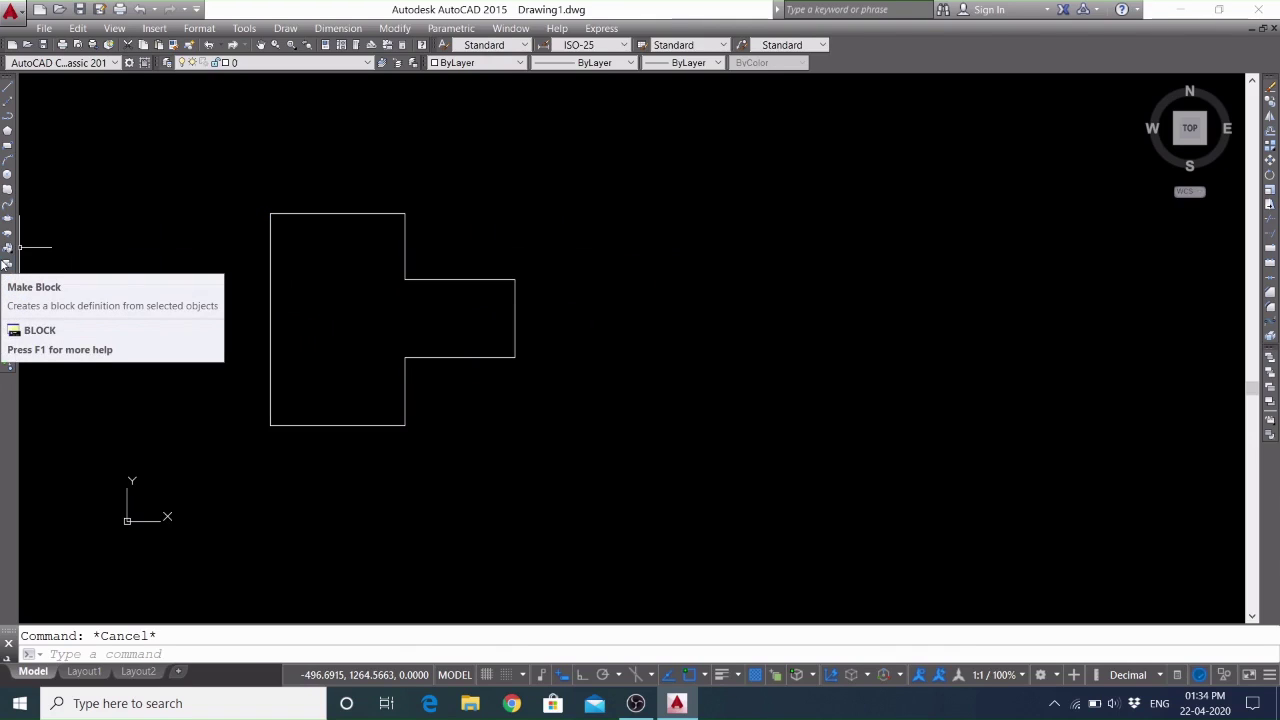
# Draw a circle centred on the midpoint of the outline's short right edge, with its radius reaching the edge's upper corner
pyautogui.click(8, 174)
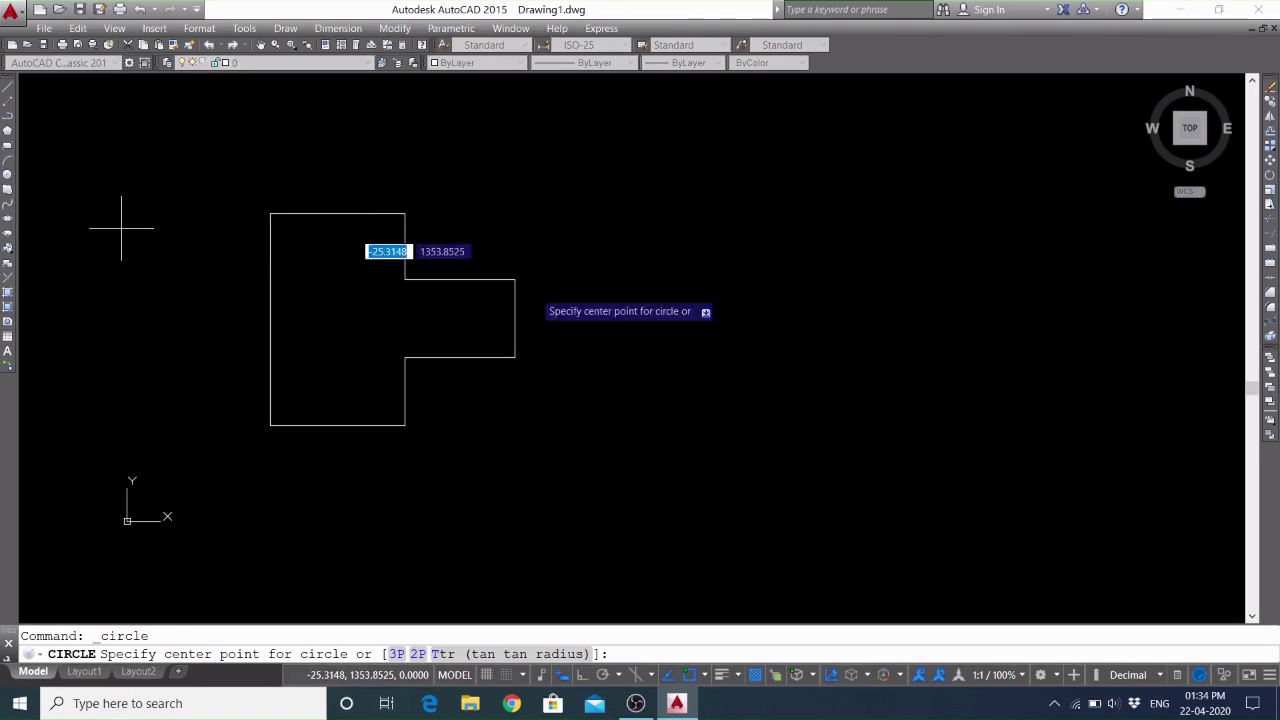
pyautogui.click(514, 320)
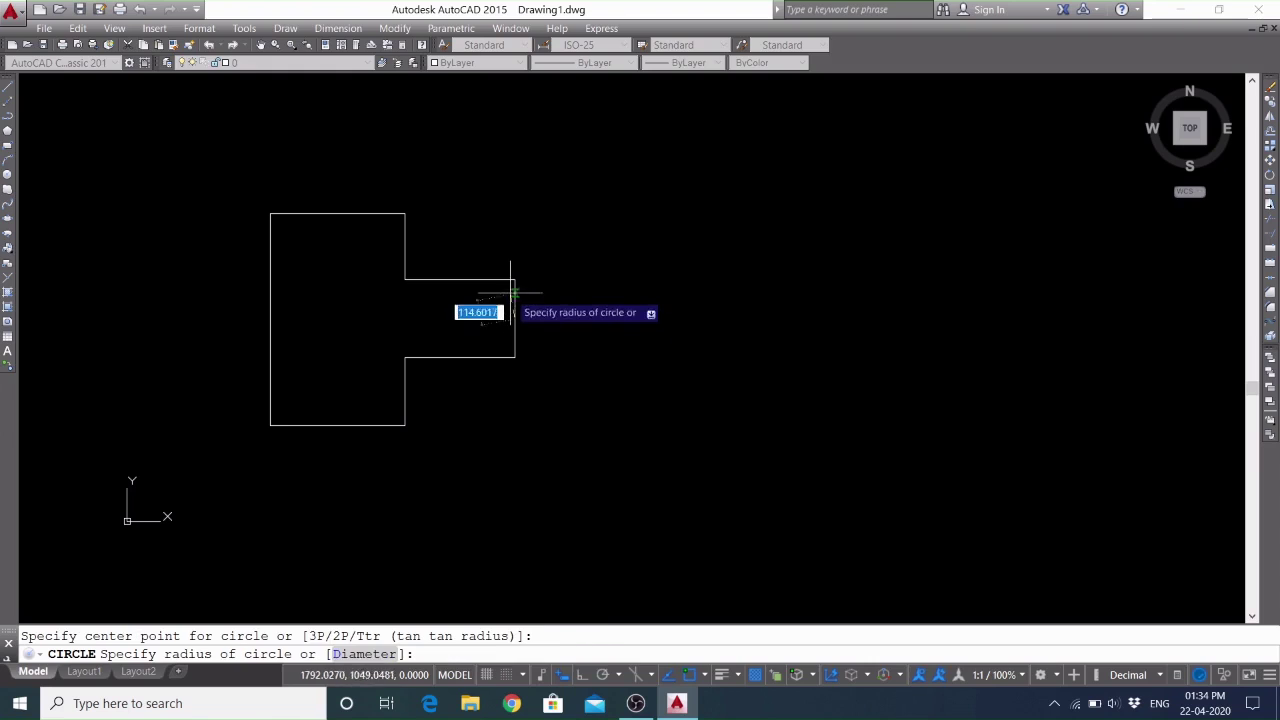
pyautogui.click(514, 280)
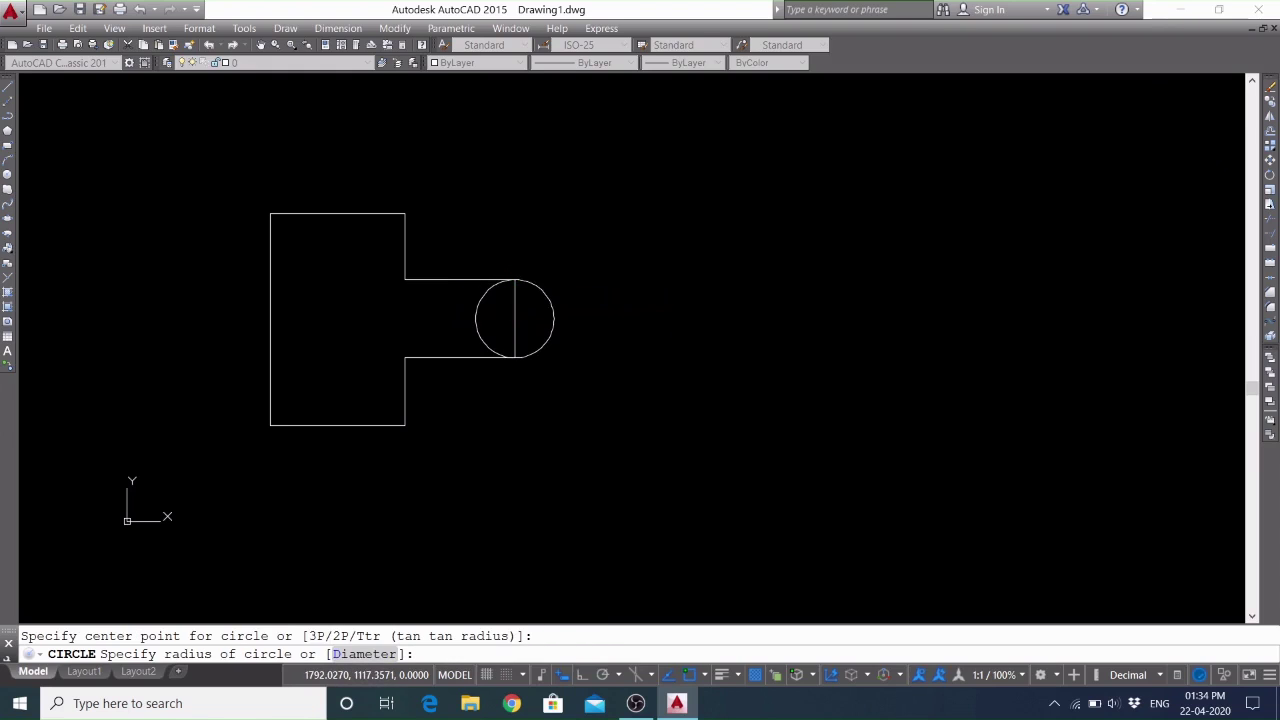
# Move the circle by its centre about 872 units horizontally to the right, clear of the merged outline
pyautogui.write('m')
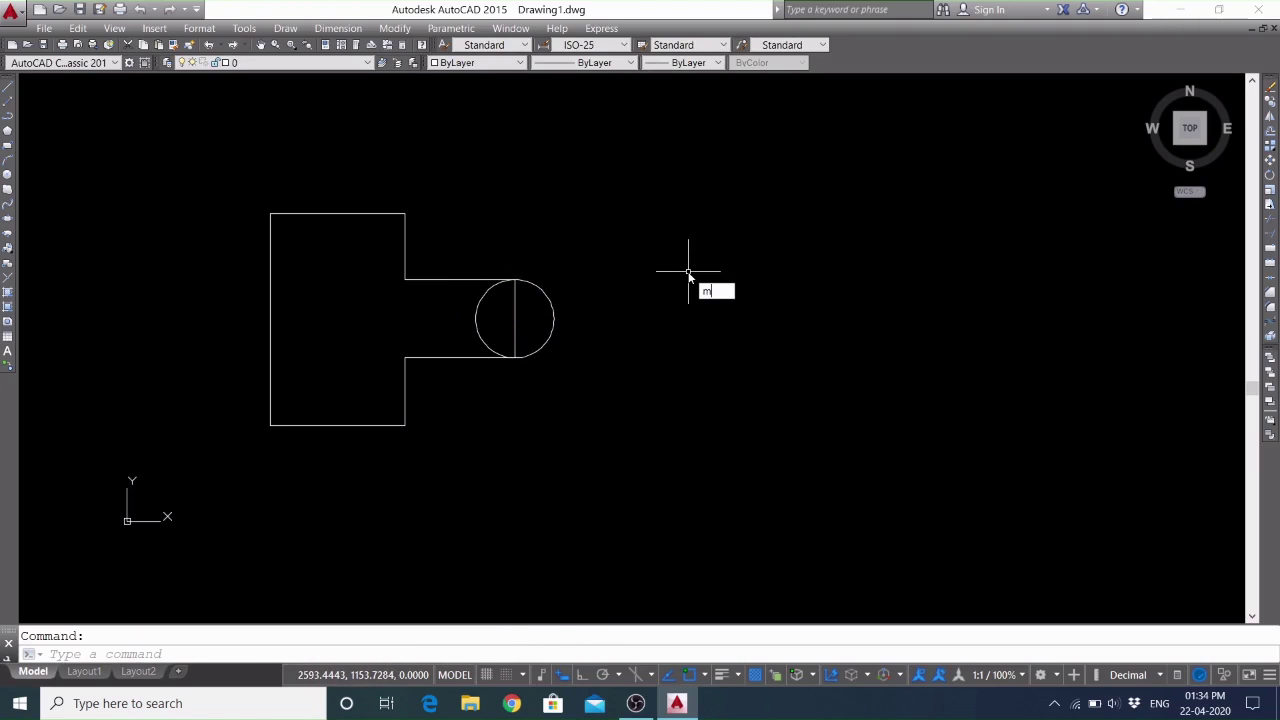
pyautogui.press('Escape')
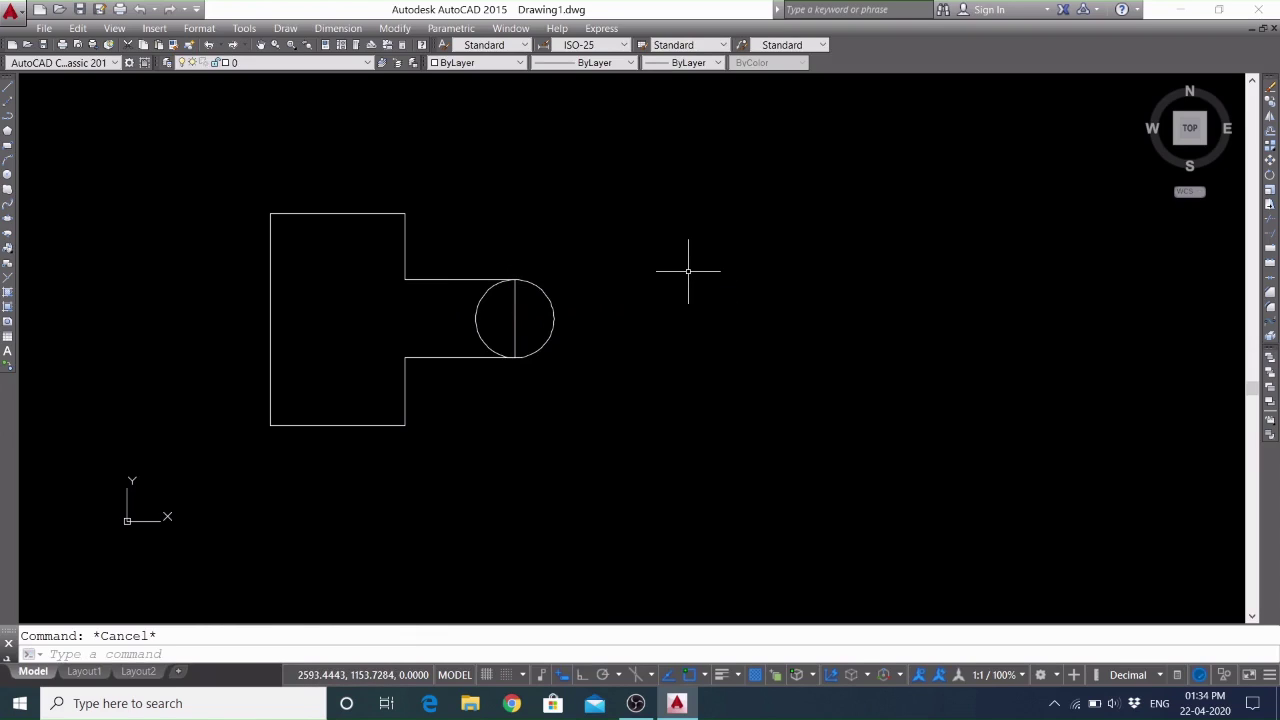
pyautogui.write('m')
pyautogui.press('Return')
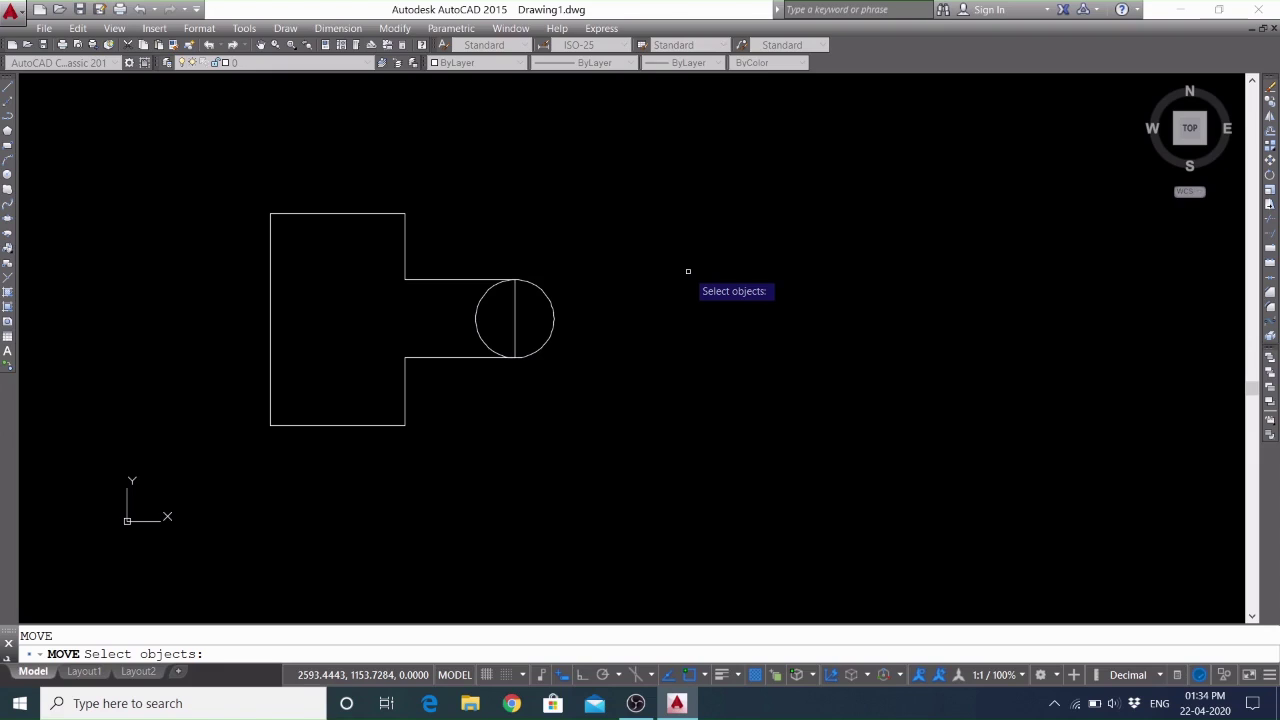
pyautogui.click(550, 334)
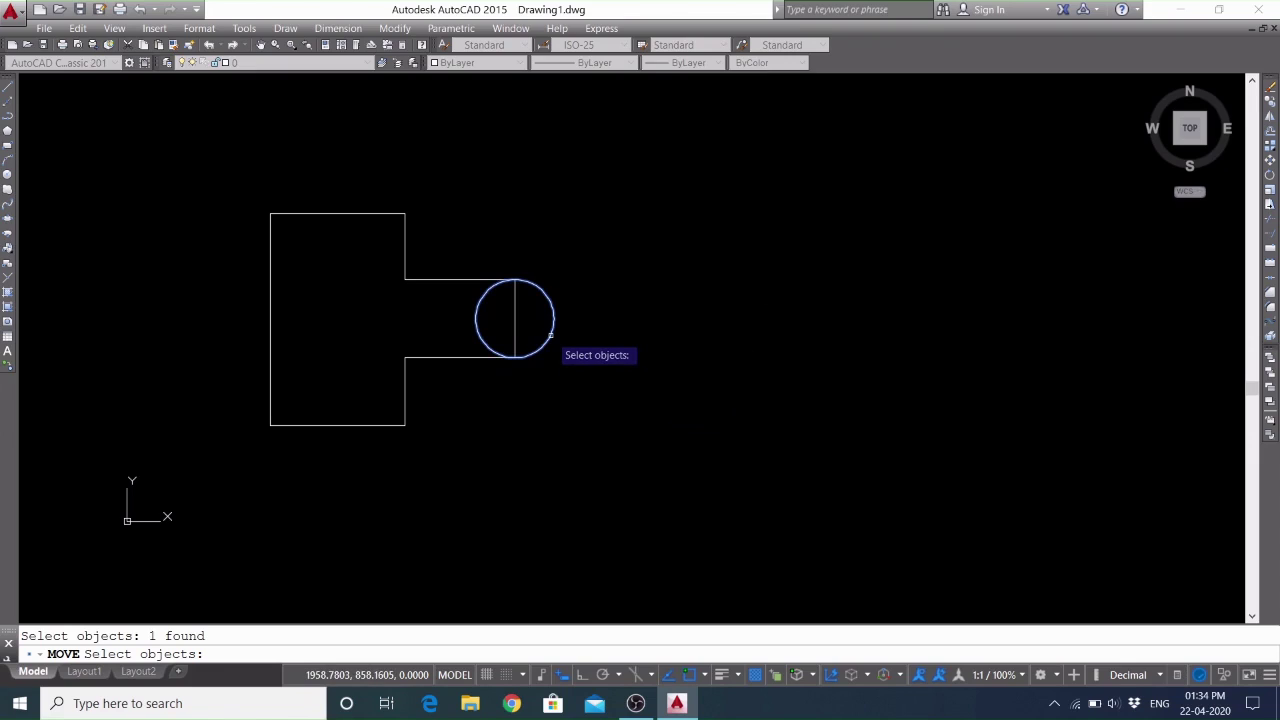
pyautogui.press('Return')
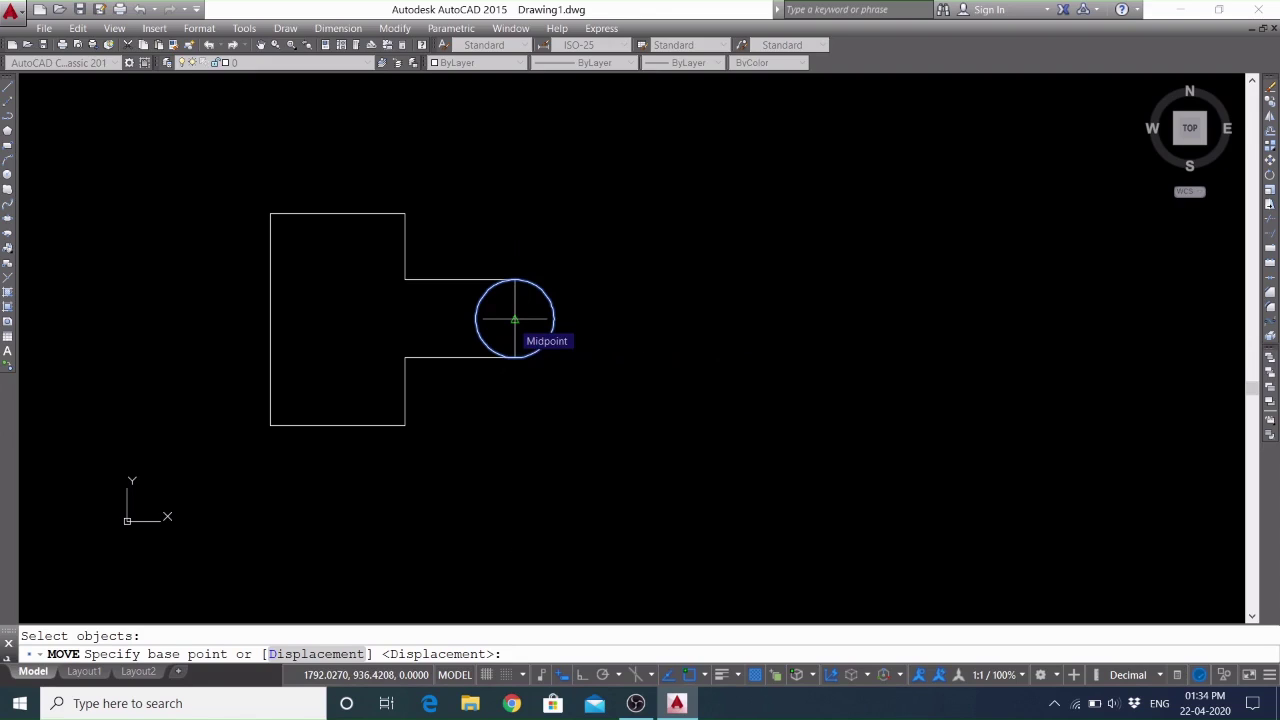
pyautogui.click(514, 319)
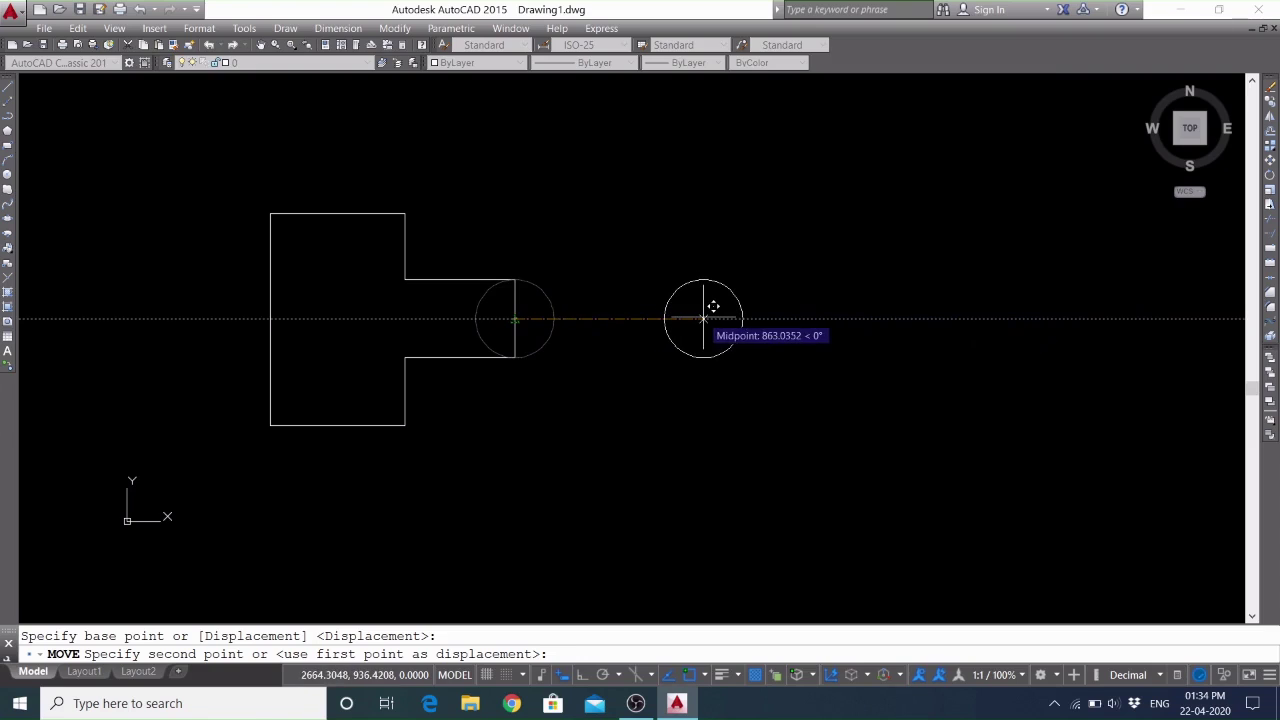
pyautogui.click(703, 319)
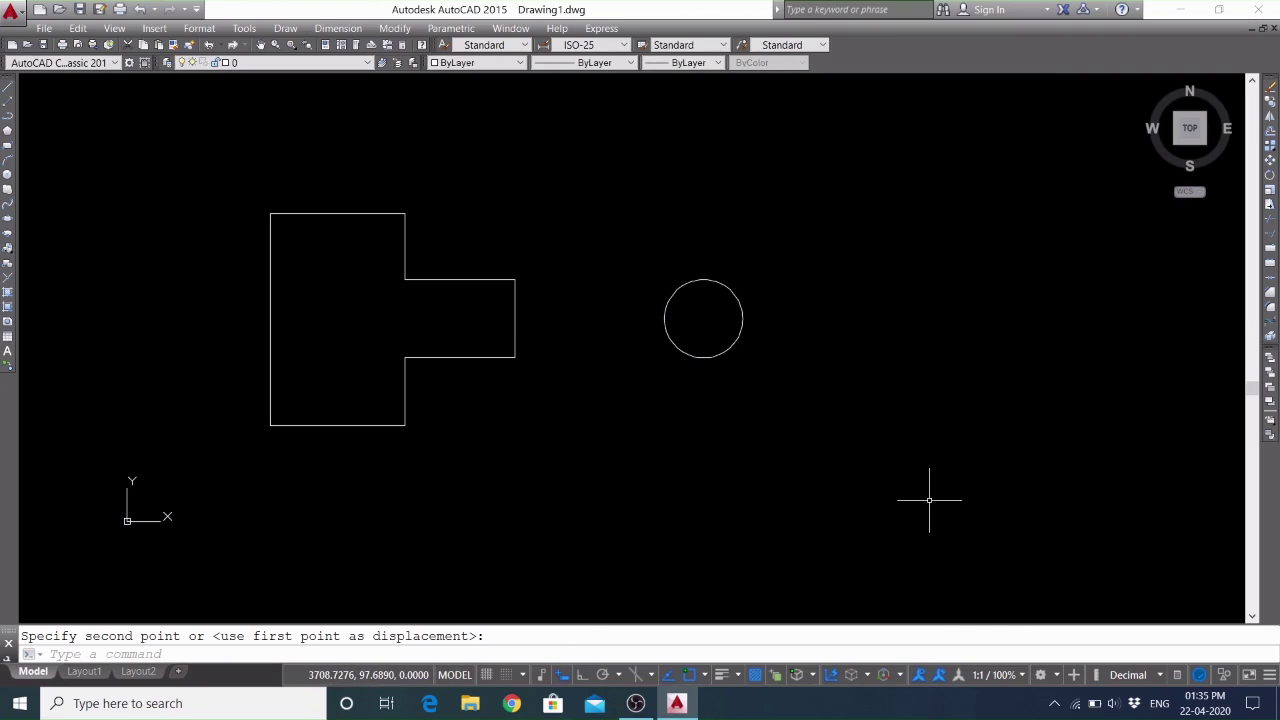
# Offset the circle inward through a point about 69 units inside it to create a concentric inner circle
pyautogui.write('O')
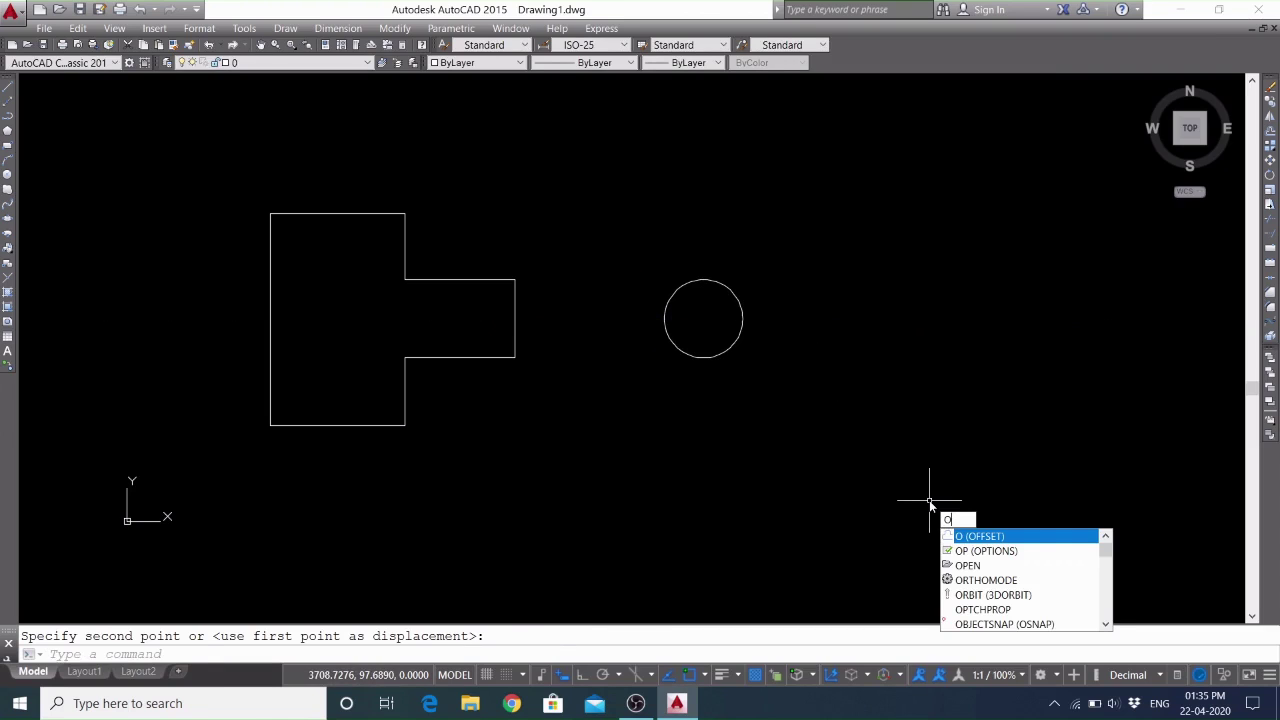
pyautogui.press('Return')
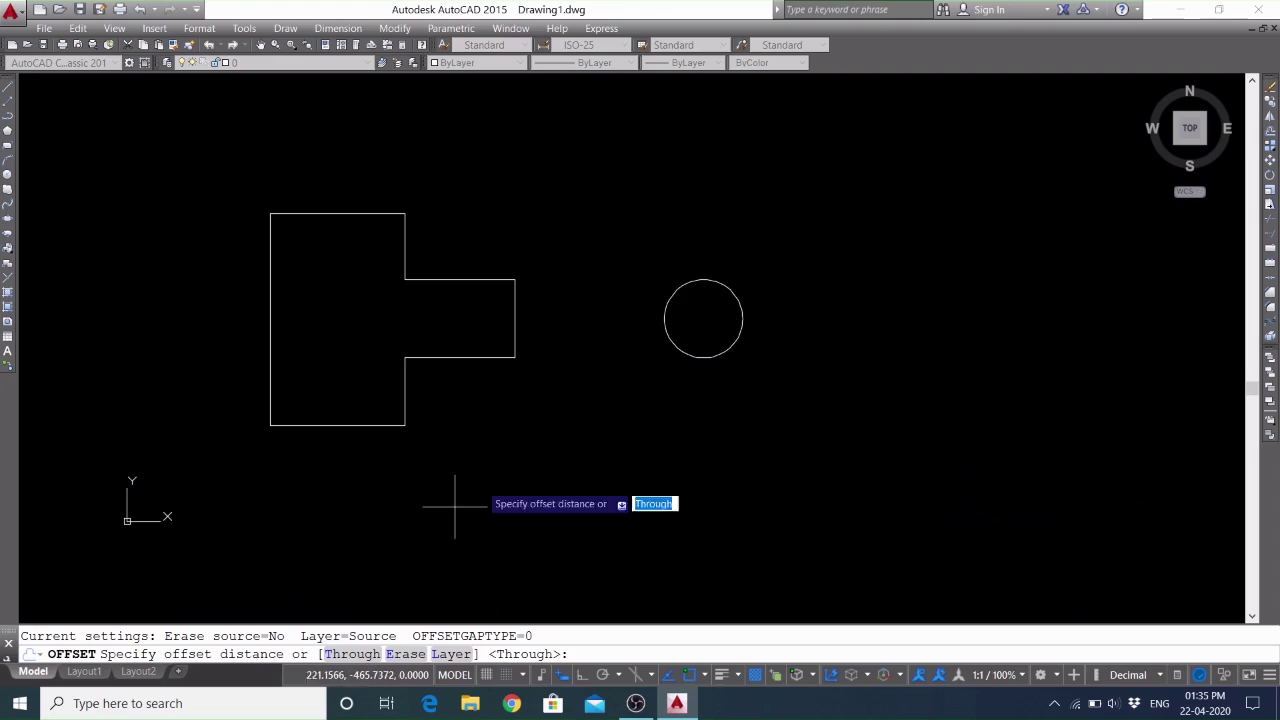
pyautogui.rightClick(716, 282)
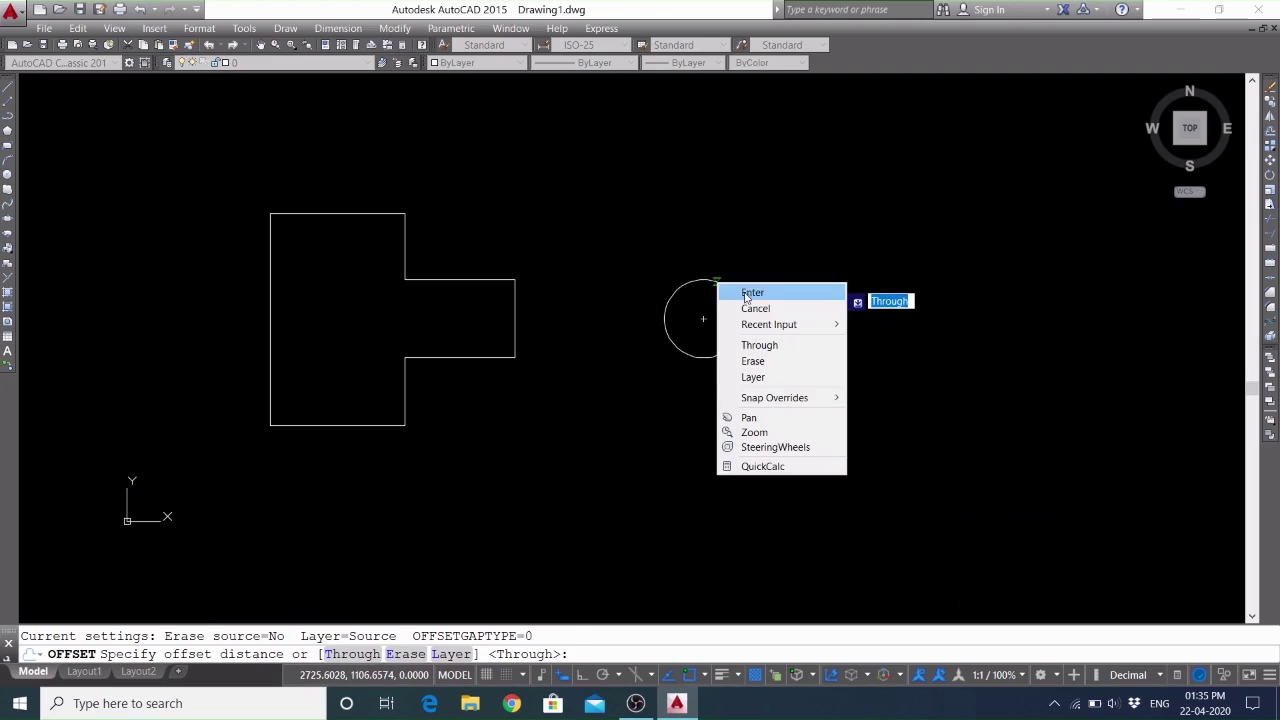
pyautogui.click(735, 289)
pyautogui.click(724, 287)
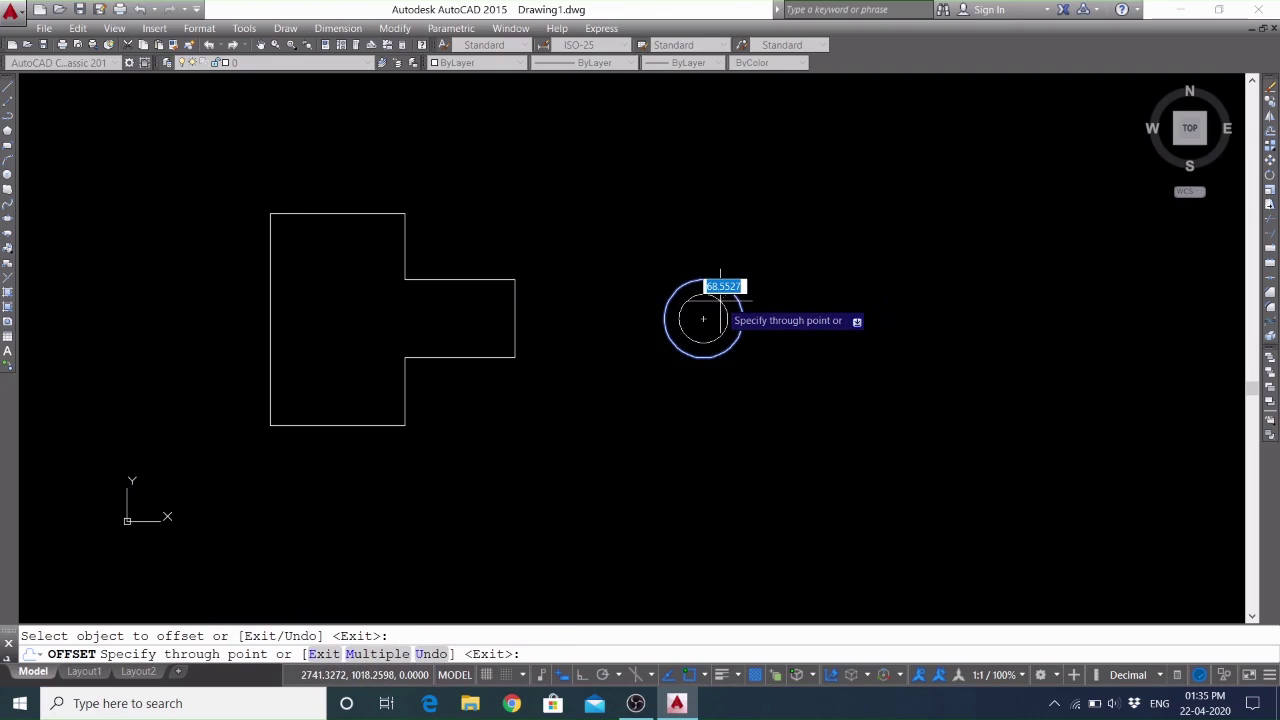
pyautogui.click(720, 301)
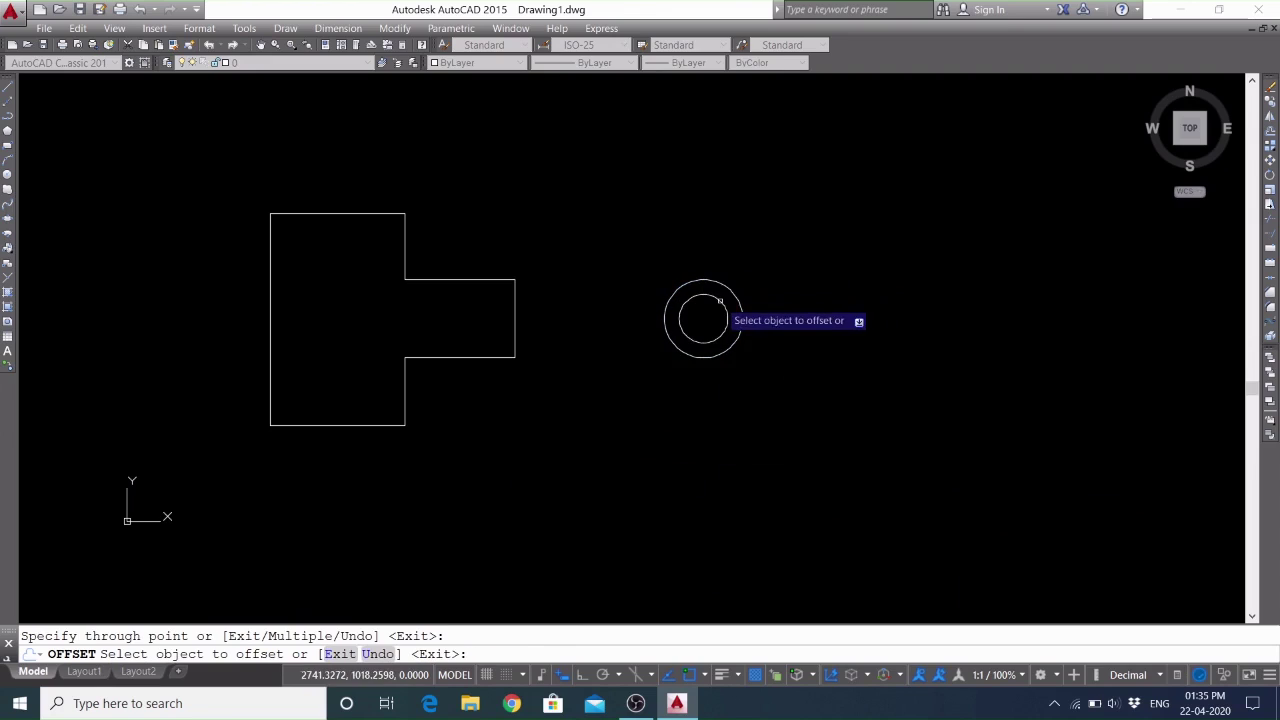
pyautogui.rightClick(812, 257)
pyautogui.click(840, 264)
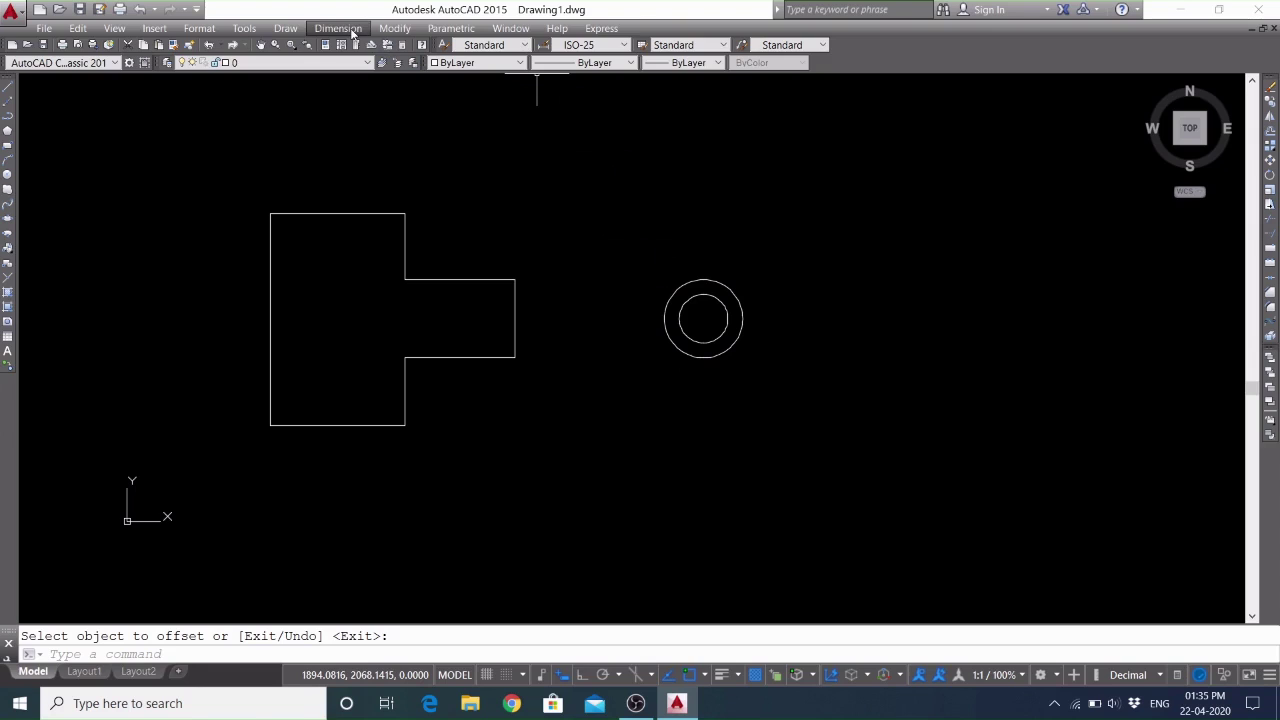
# Draw a horizontal line about 1291 units long to the right from the outer circle's top quadrant
pyautogui.click(7, 88)
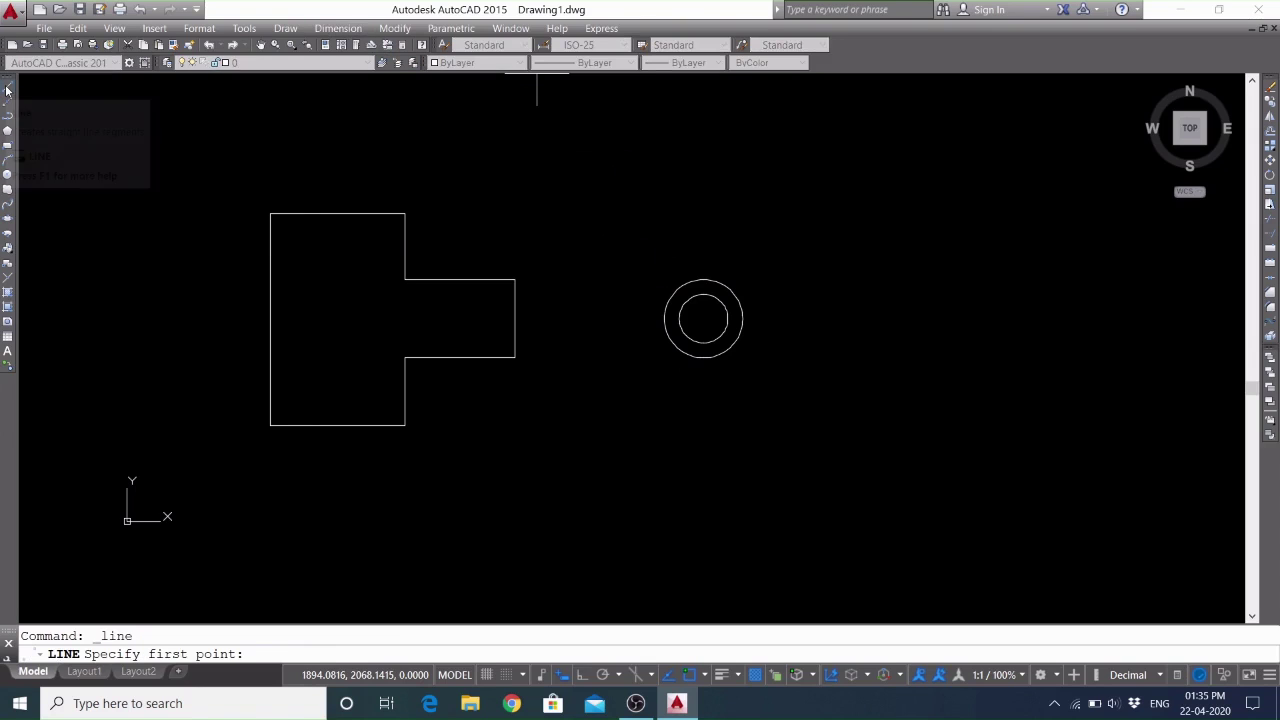
pyautogui.click(703, 280)
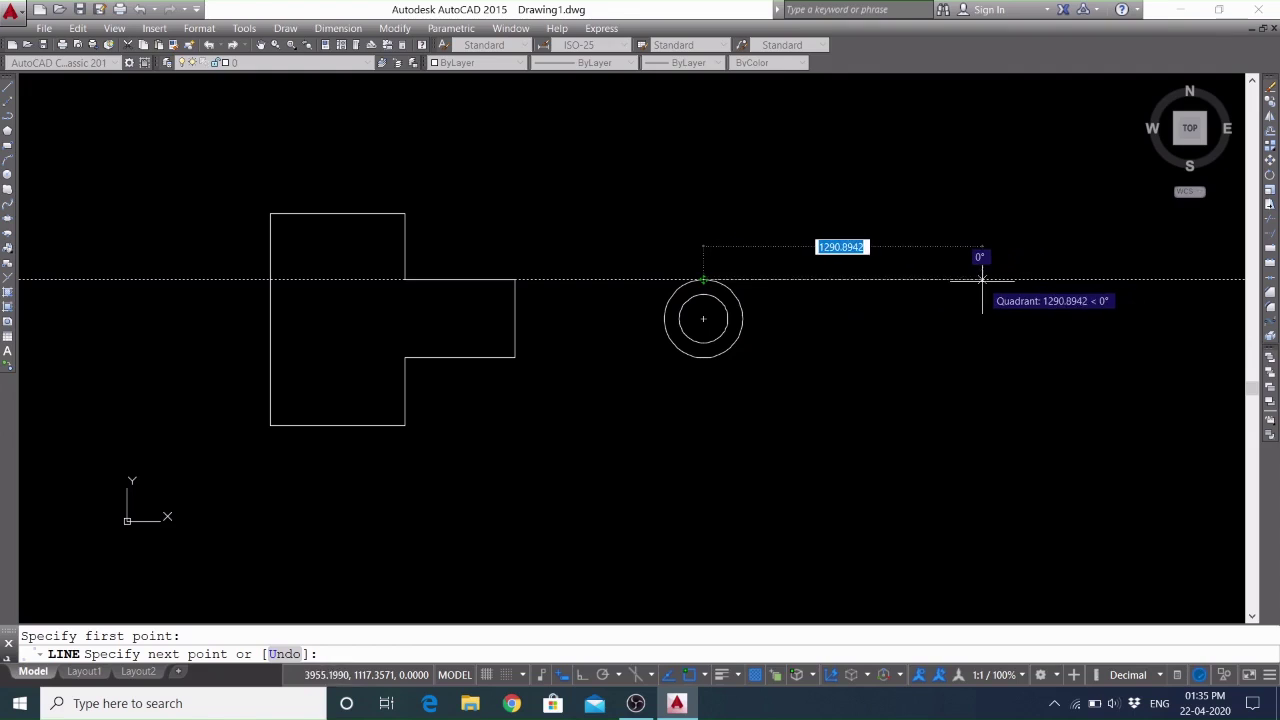
pyautogui.click(982, 279)
pyautogui.rightClick(1002, 357)
pyautogui.click(1020, 366)
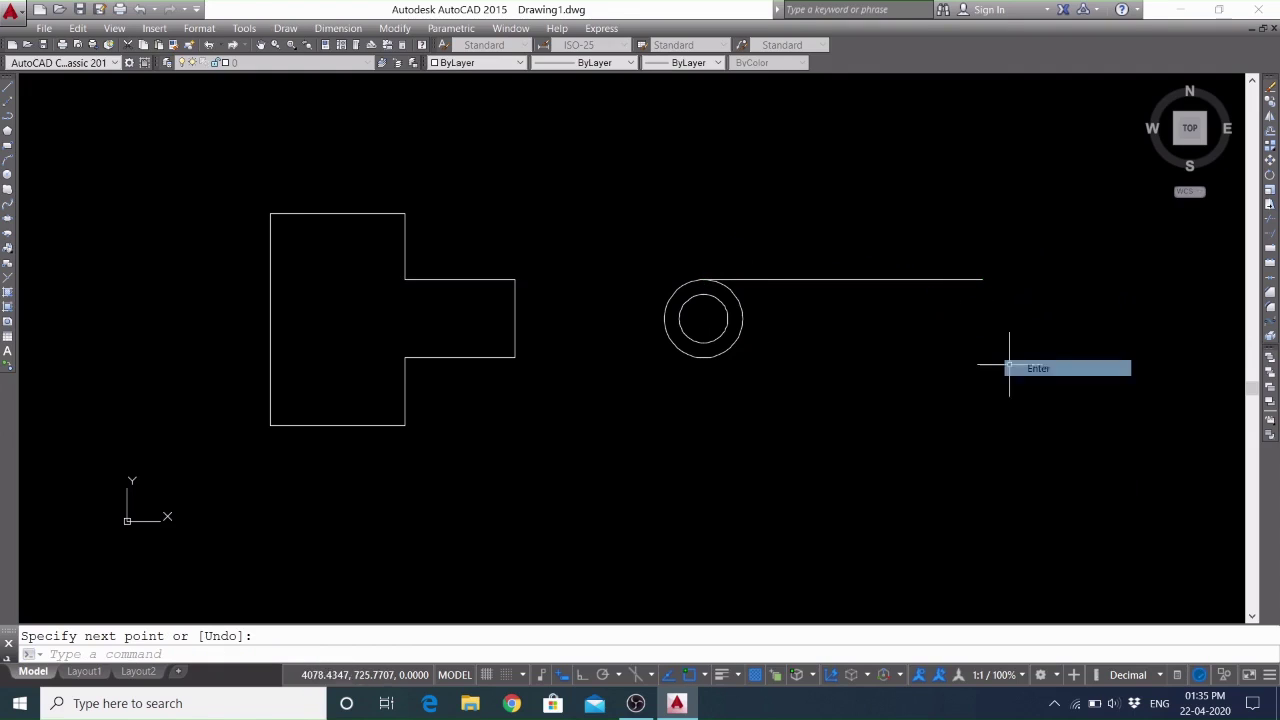
# Copy the horizontal line from the outer circle's top quadrant to its bottom quadrant
pyautogui.click(1270, 101)
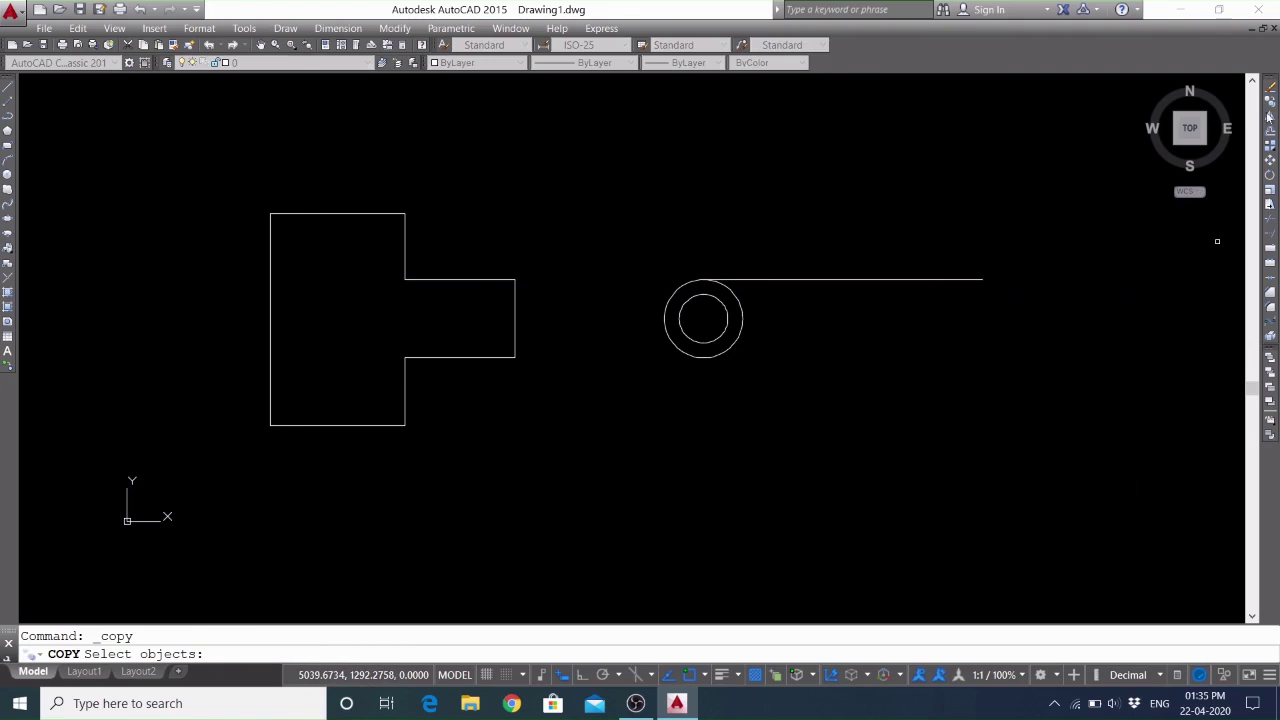
pyautogui.click(787, 280)
pyautogui.press('Return')
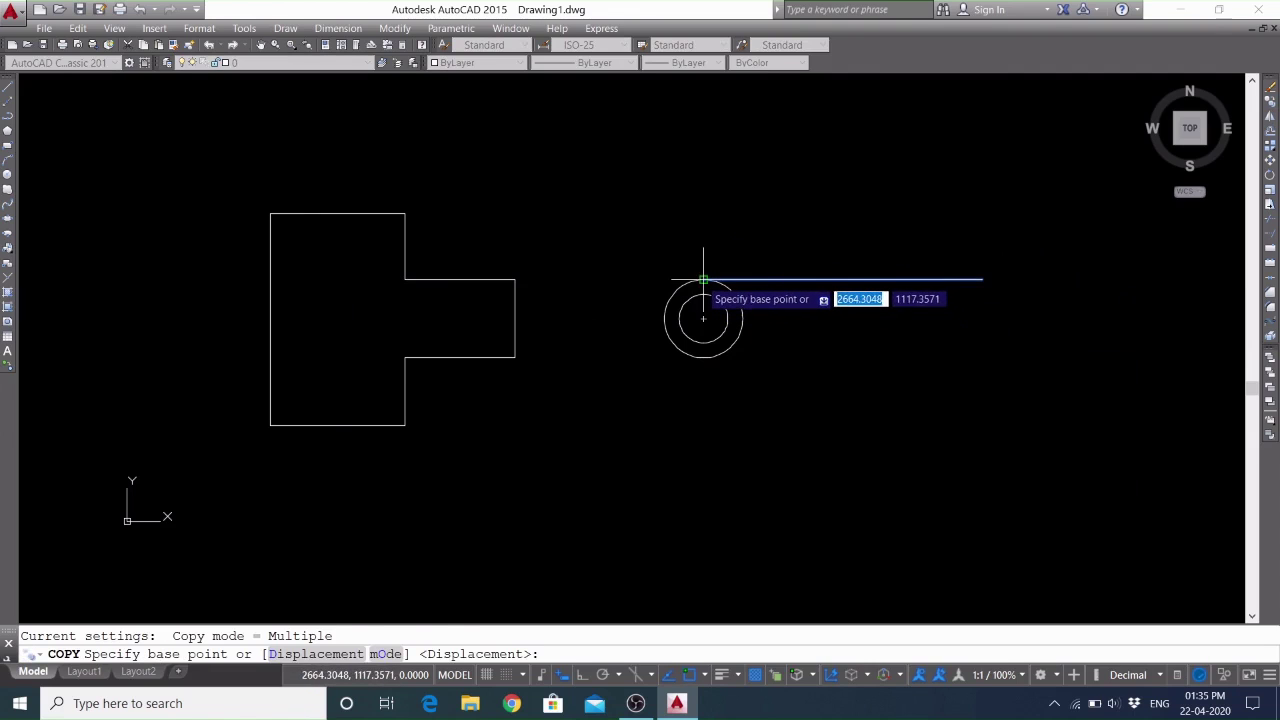
pyautogui.click(703, 280)
pyautogui.click(707, 352)
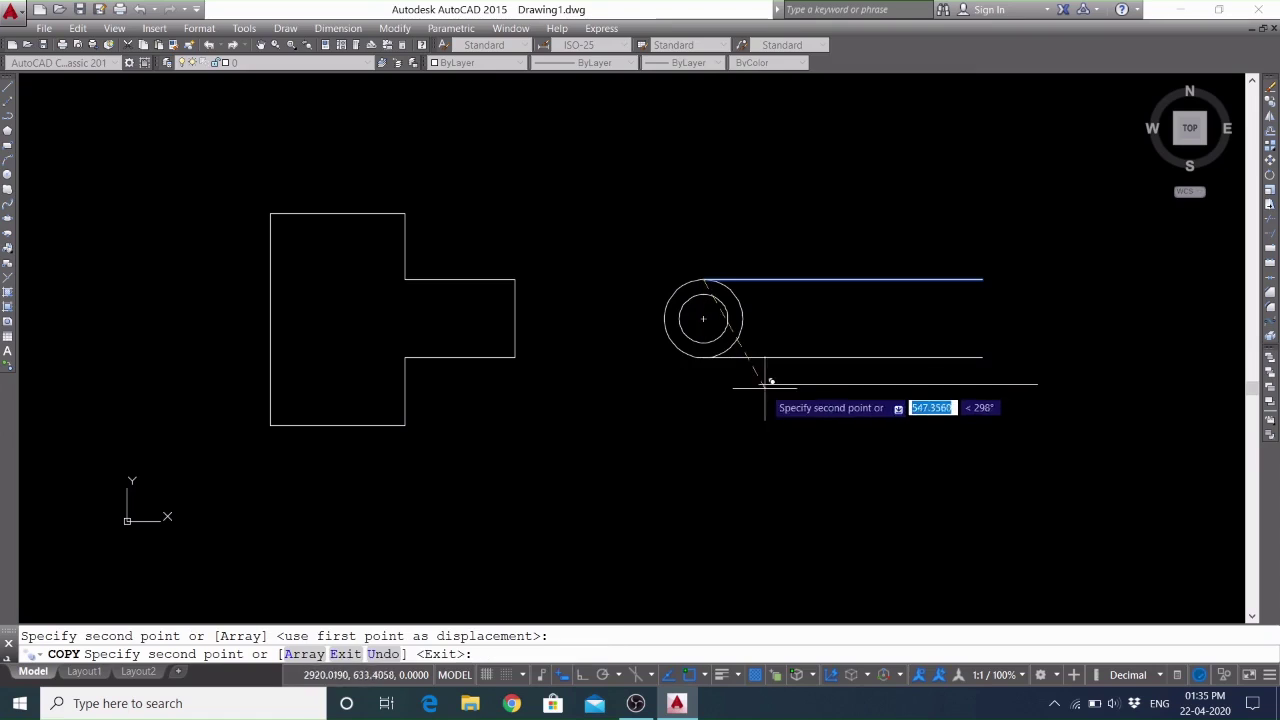
pyautogui.rightClick(766, 388)
pyautogui.click(800, 397)
# Move both horizontal lines about 470 units straight to the right with Ortho on, clear of the circles
pyautogui.click(968, 247)
pyautogui.click(878, 377)
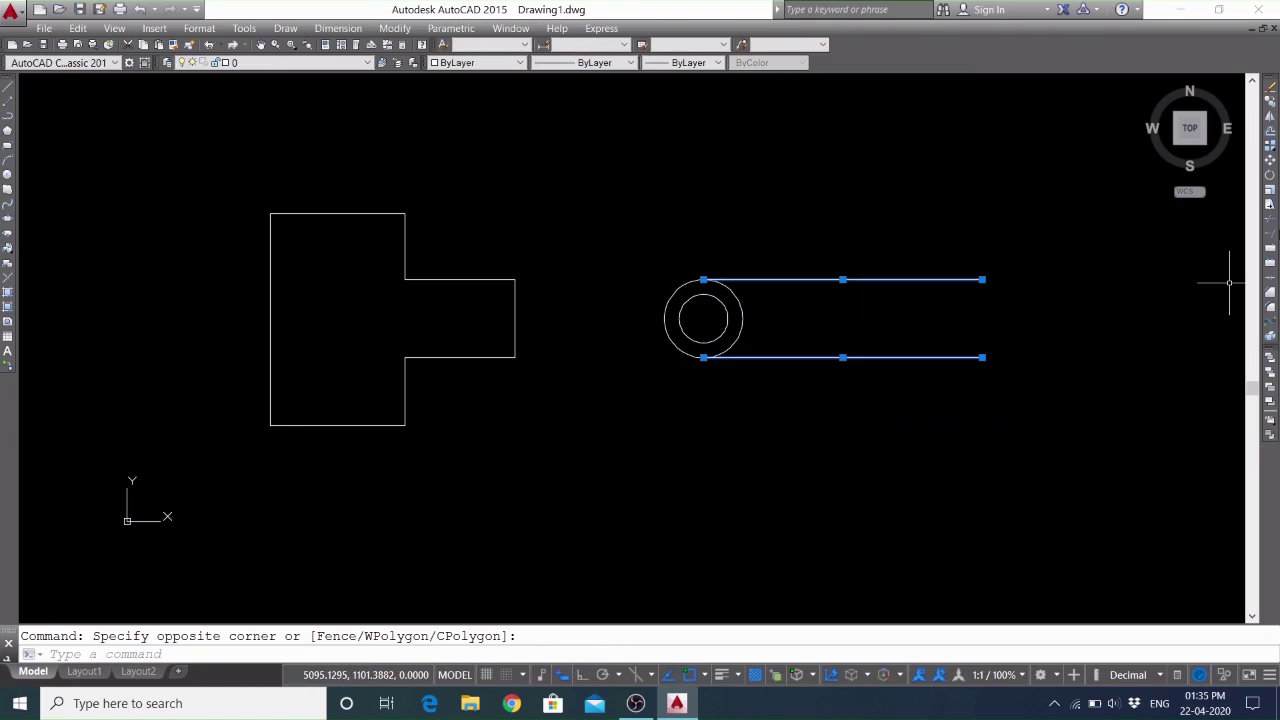
pyautogui.write('m')
pyautogui.press('Return')
pyautogui.click(723, 186)
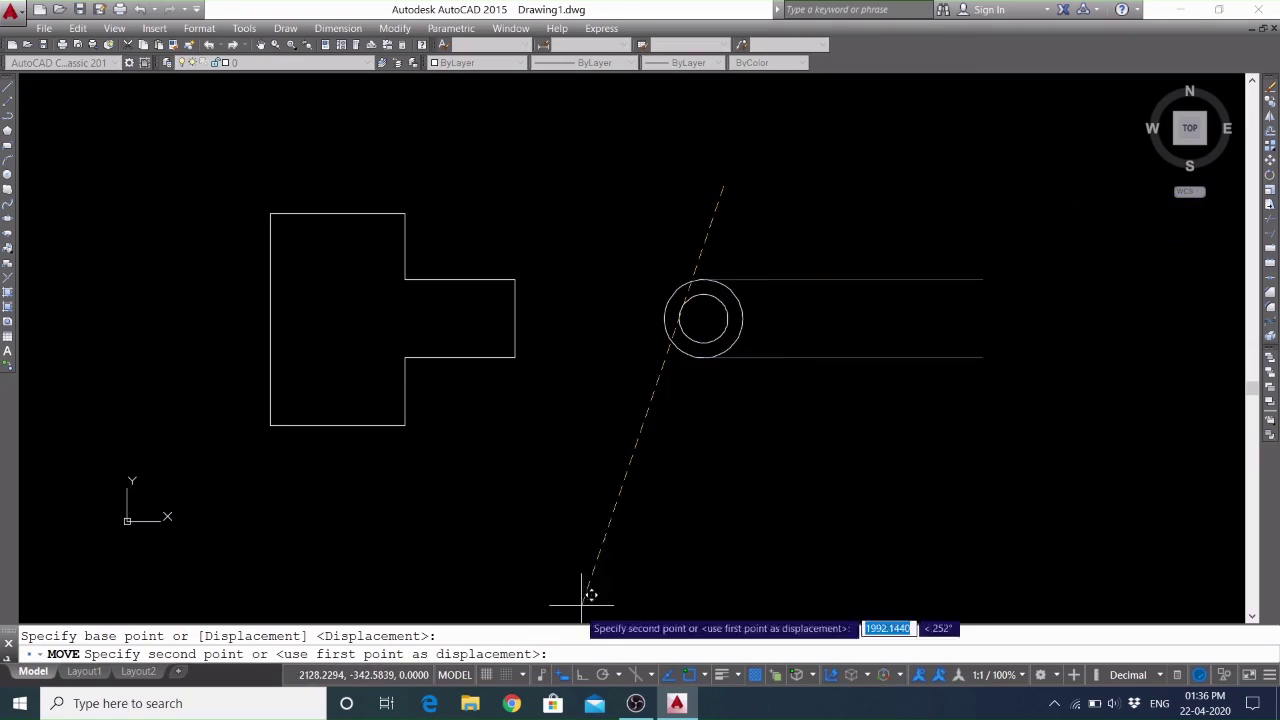
pyautogui.click(584, 676)
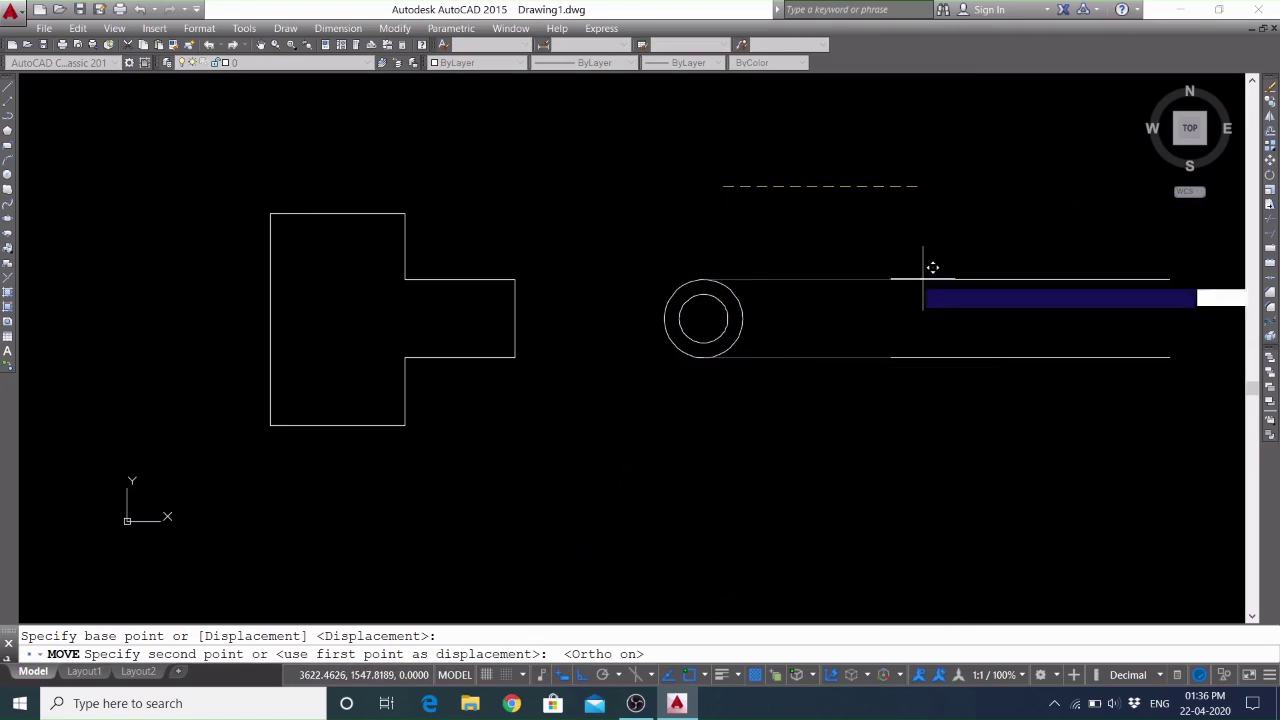
pyautogui.click(826, 250)
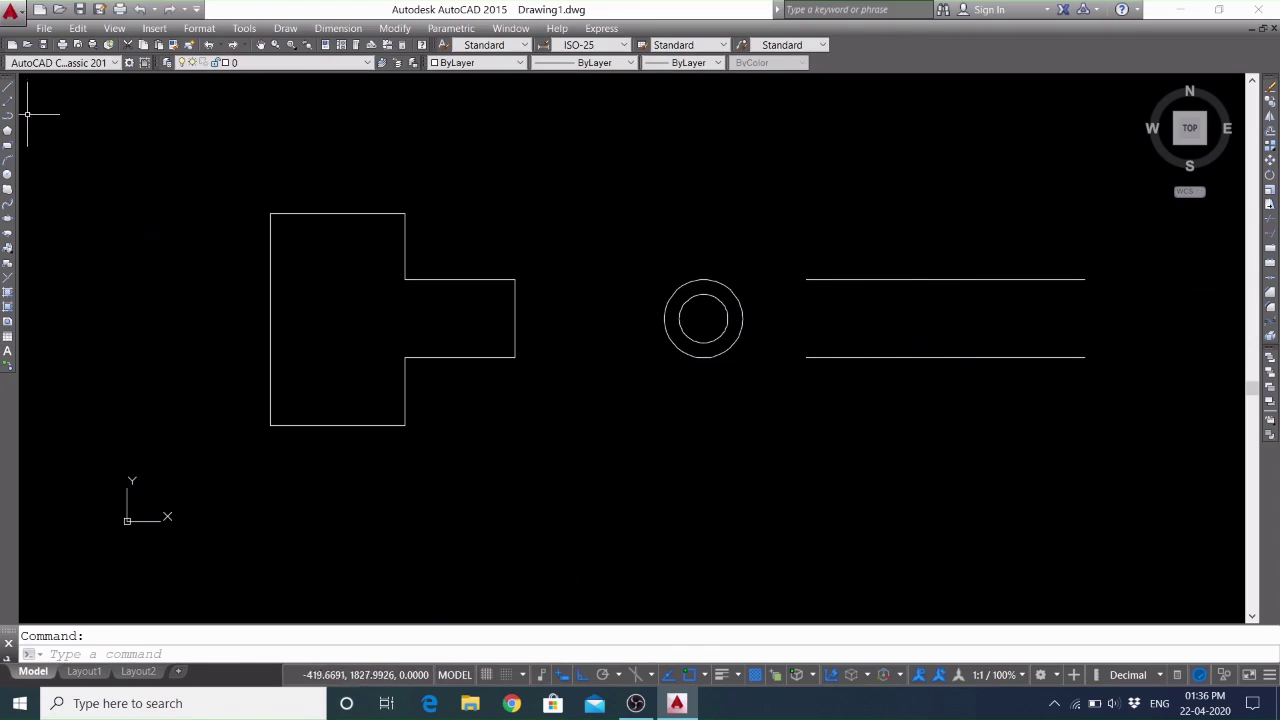
# Draw a vertical line connecting the left ends of the two horizontal lines
pyautogui.click(9, 88)
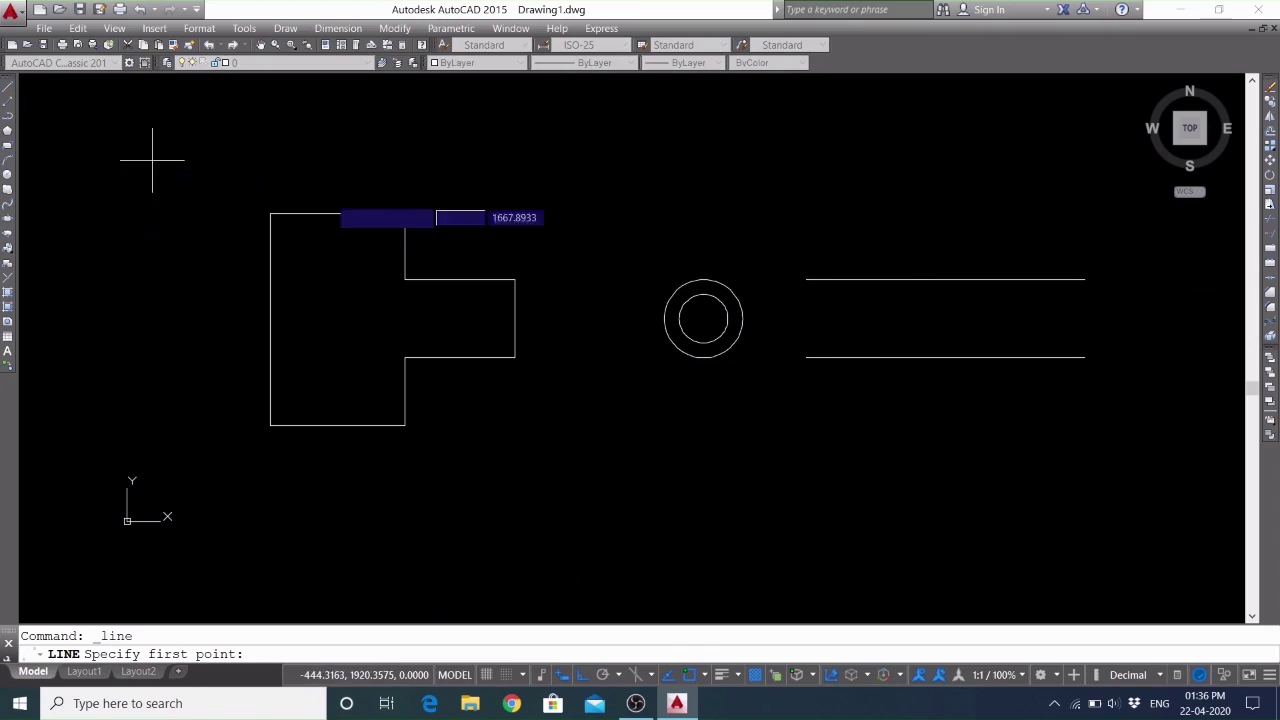
pyautogui.click(806, 279)
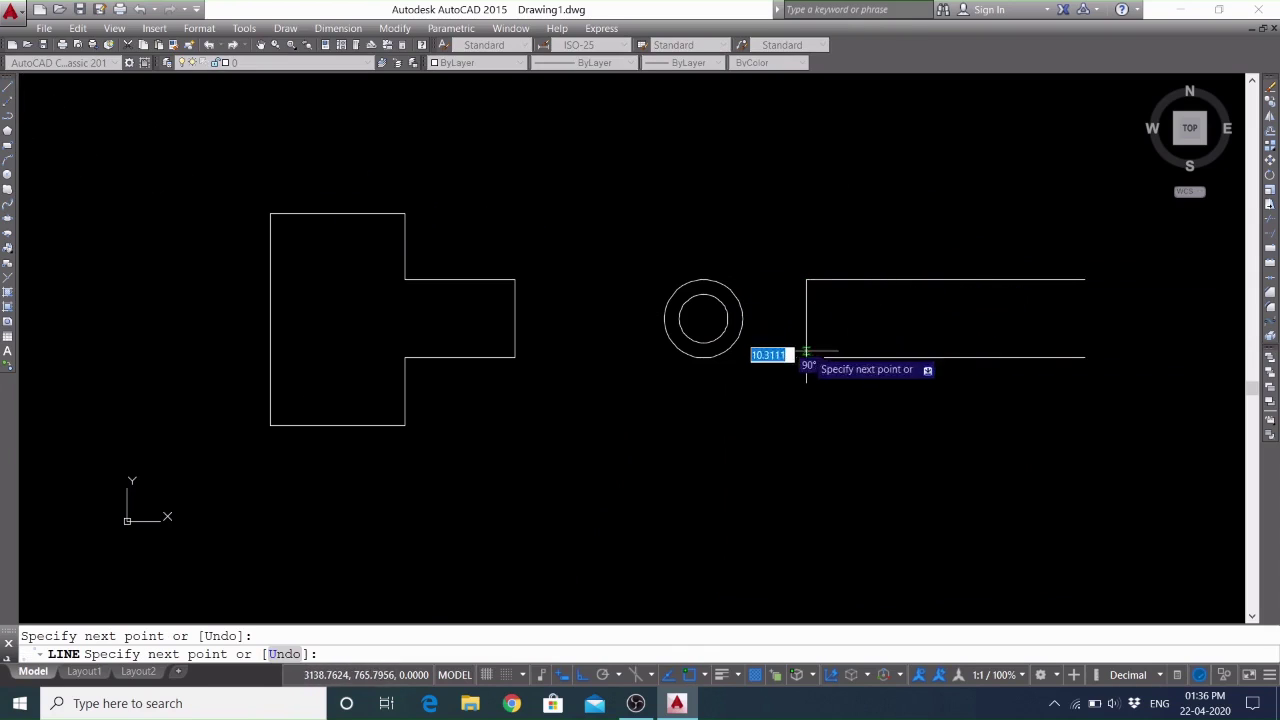
pyautogui.rightClick(831, 321)
pyautogui.click(848, 328)
# Close the rectangle with a vertical line between the right ends of the two horizontal lines
pyautogui.rightClick(839, 301)
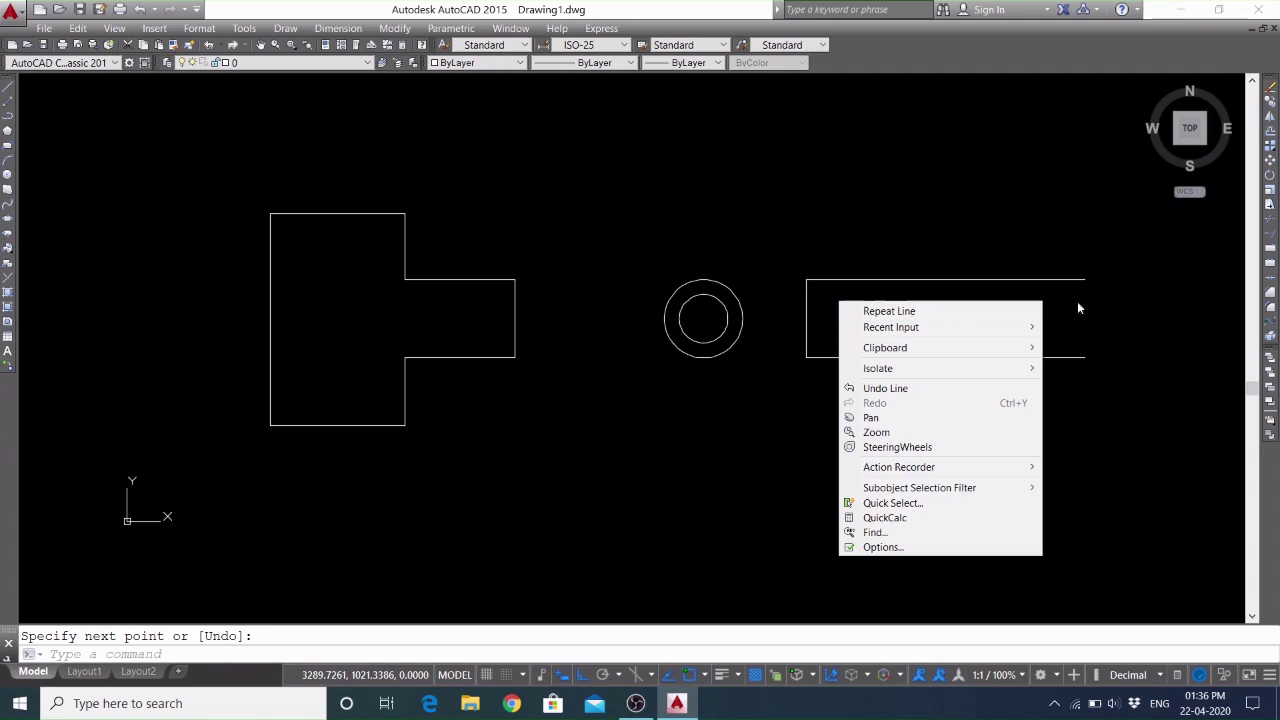
pyautogui.click(1023, 311)
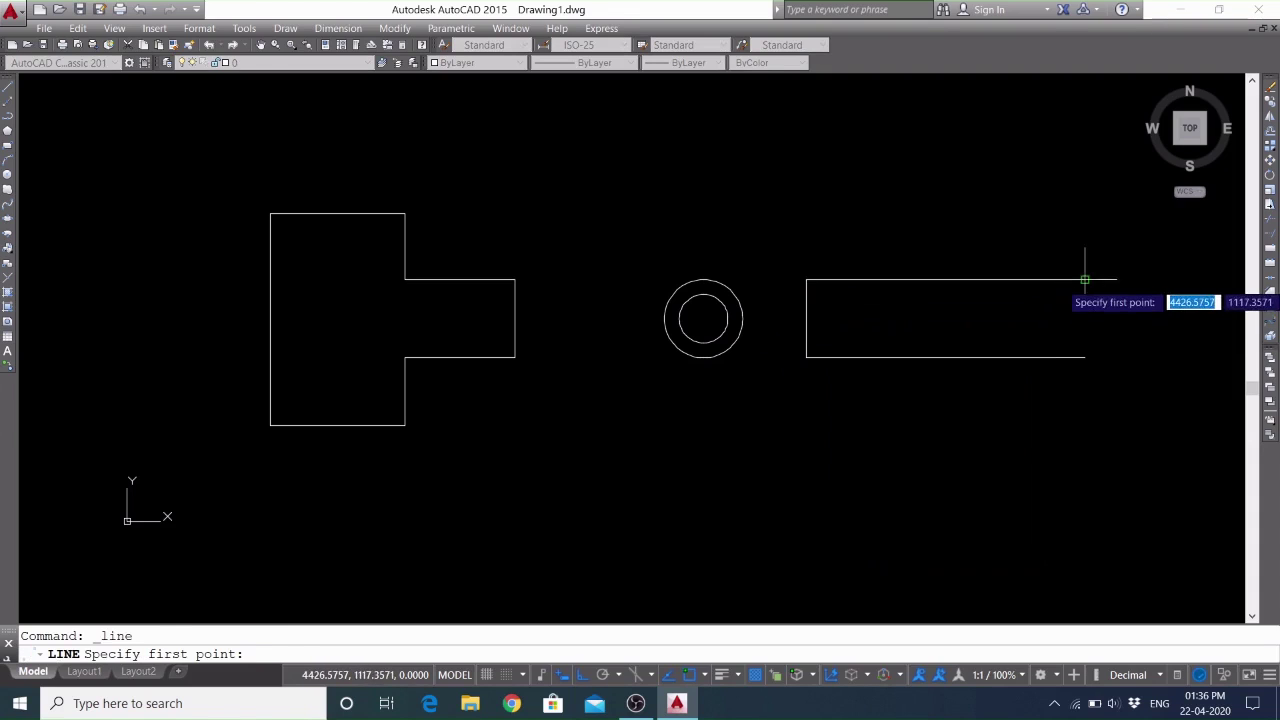
pyautogui.click(1084, 279)
pyautogui.click(1084, 357)
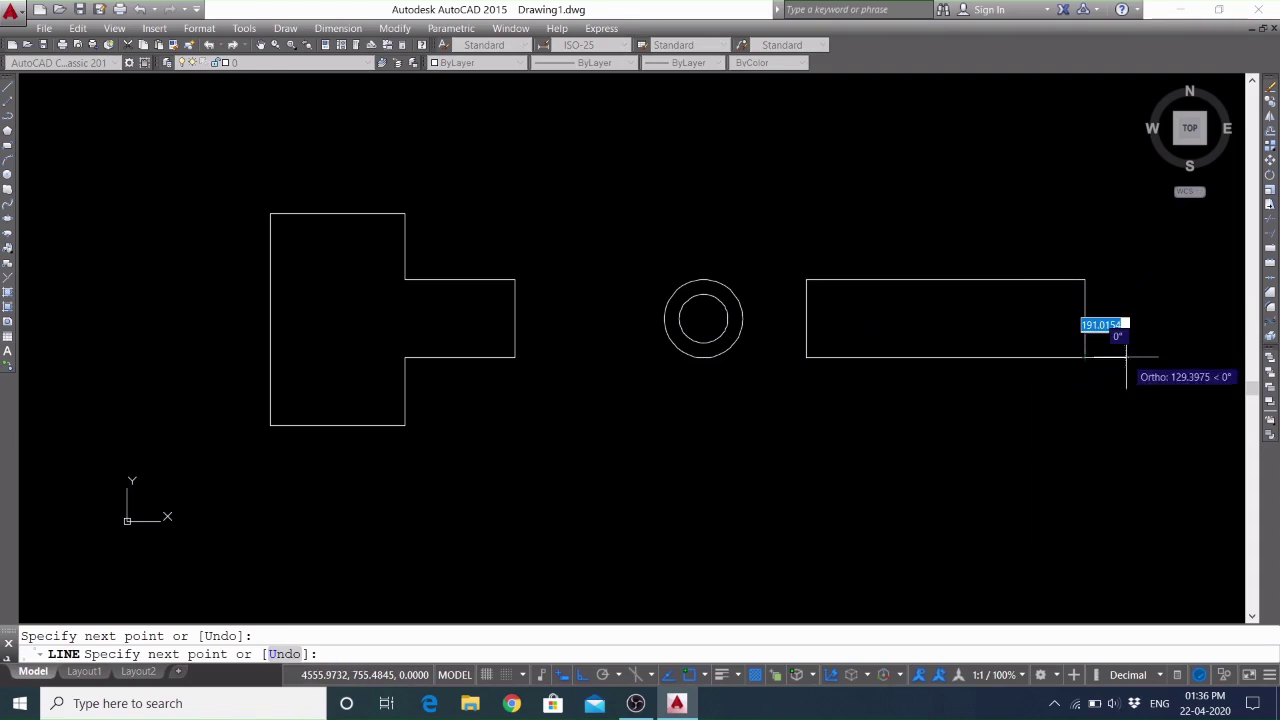
pyautogui.rightClick(1137, 367)
pyautogui.click(1160, 368)
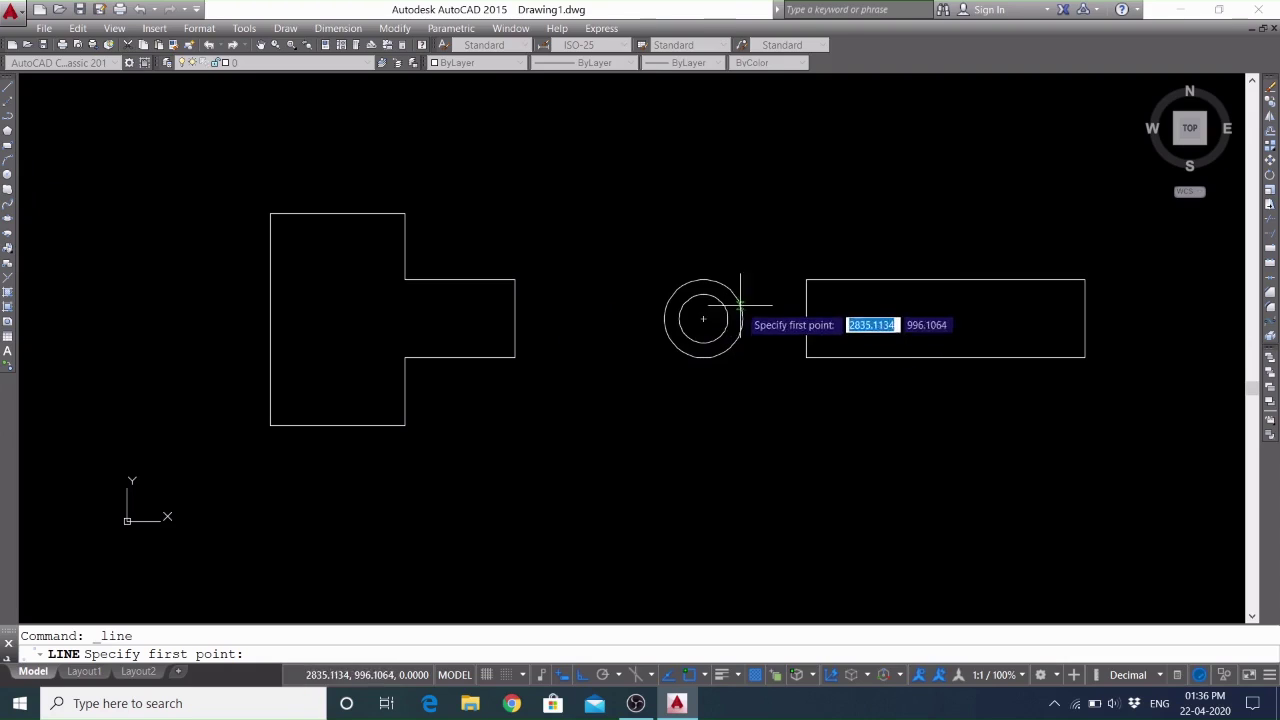
# Draw a horizontal line from the inner circle's top quadrant to the rectangle's right edge
pyautogui.click(703, 316)
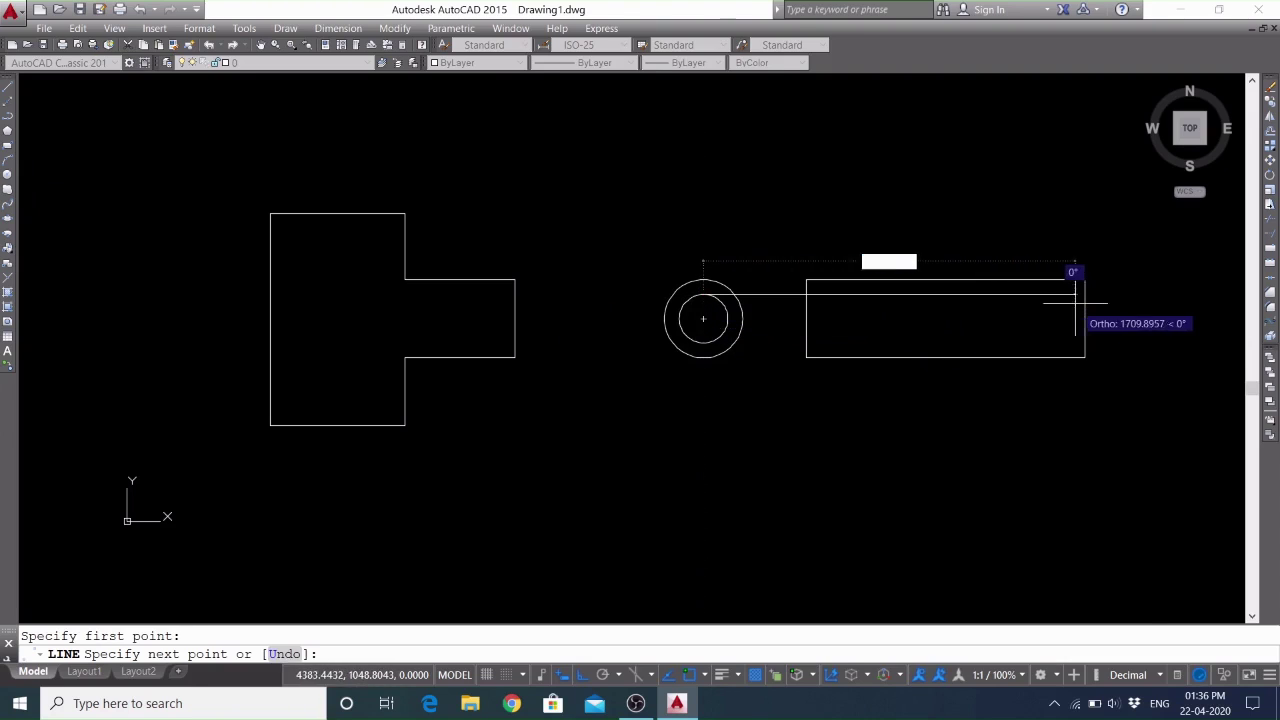
pyautogui.click(1080, 285)
pyautogui.rightClick(1060, 308)
pyautogui.click(1066, 317)
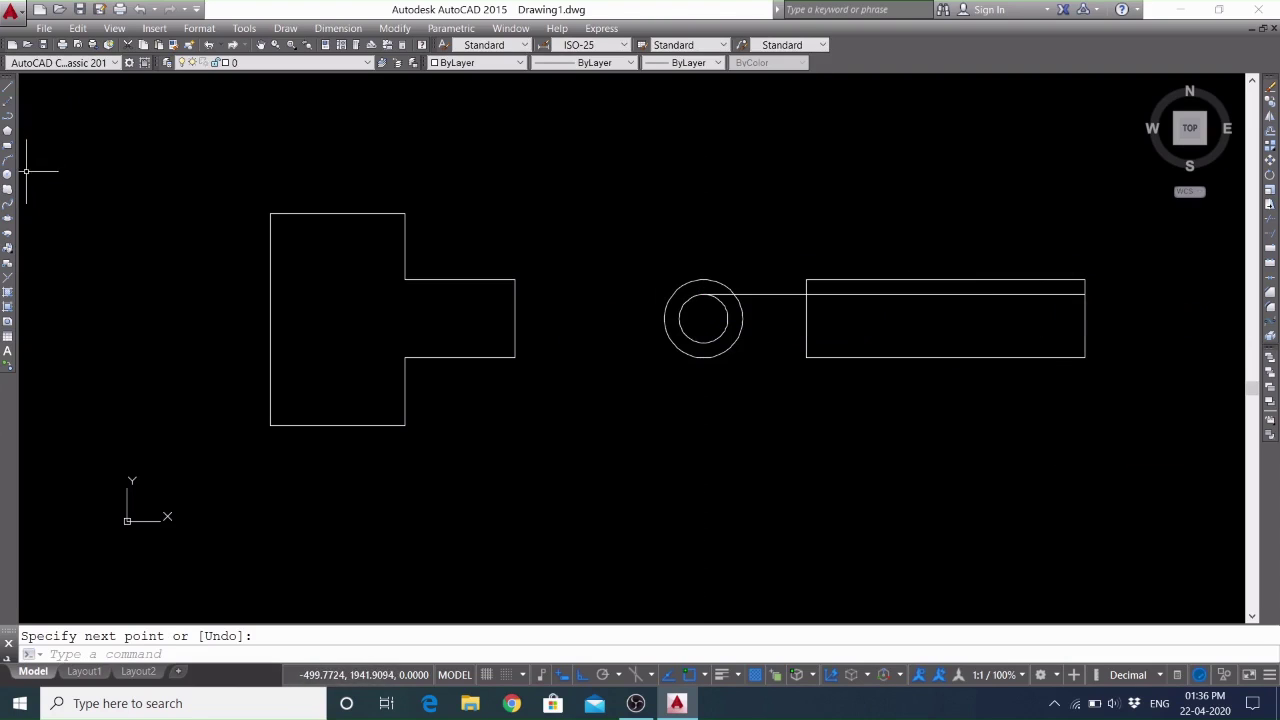
# Draw a horizontal line from the inner circle's bottom quadrant to the rectangle's right edge
pyautogui.click(7, 87)
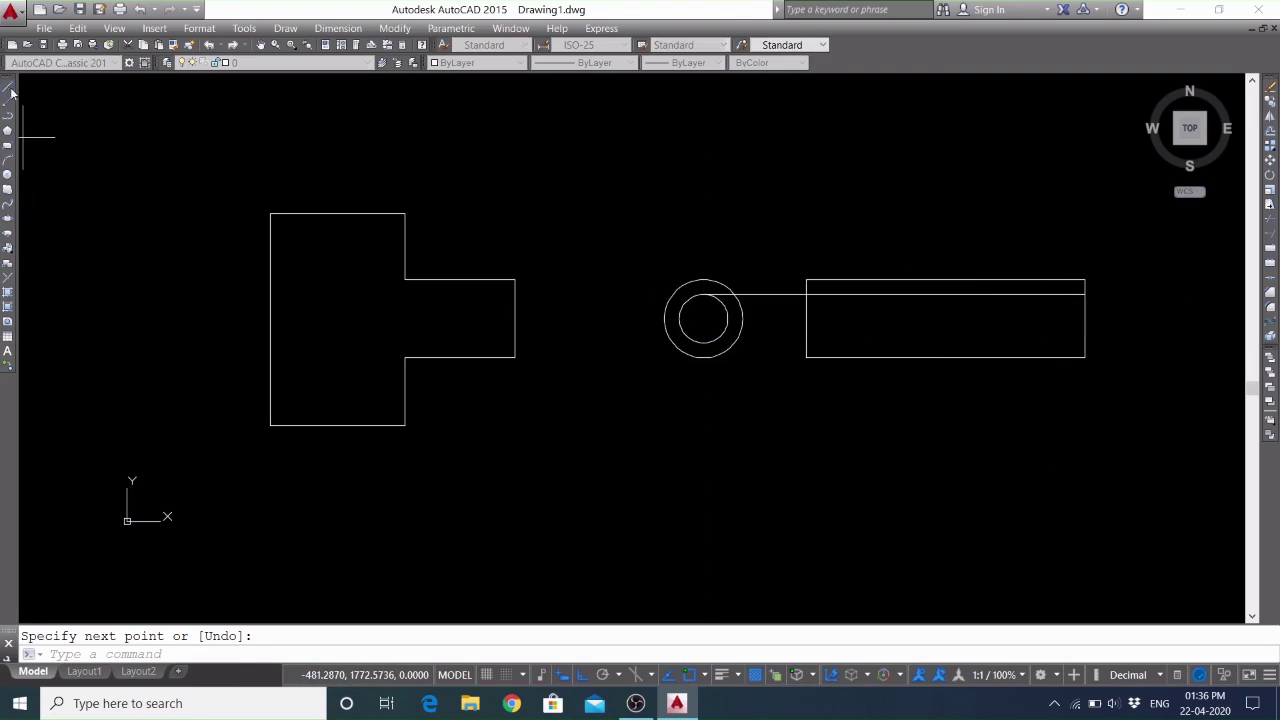
pyautogui.click(705, 342)
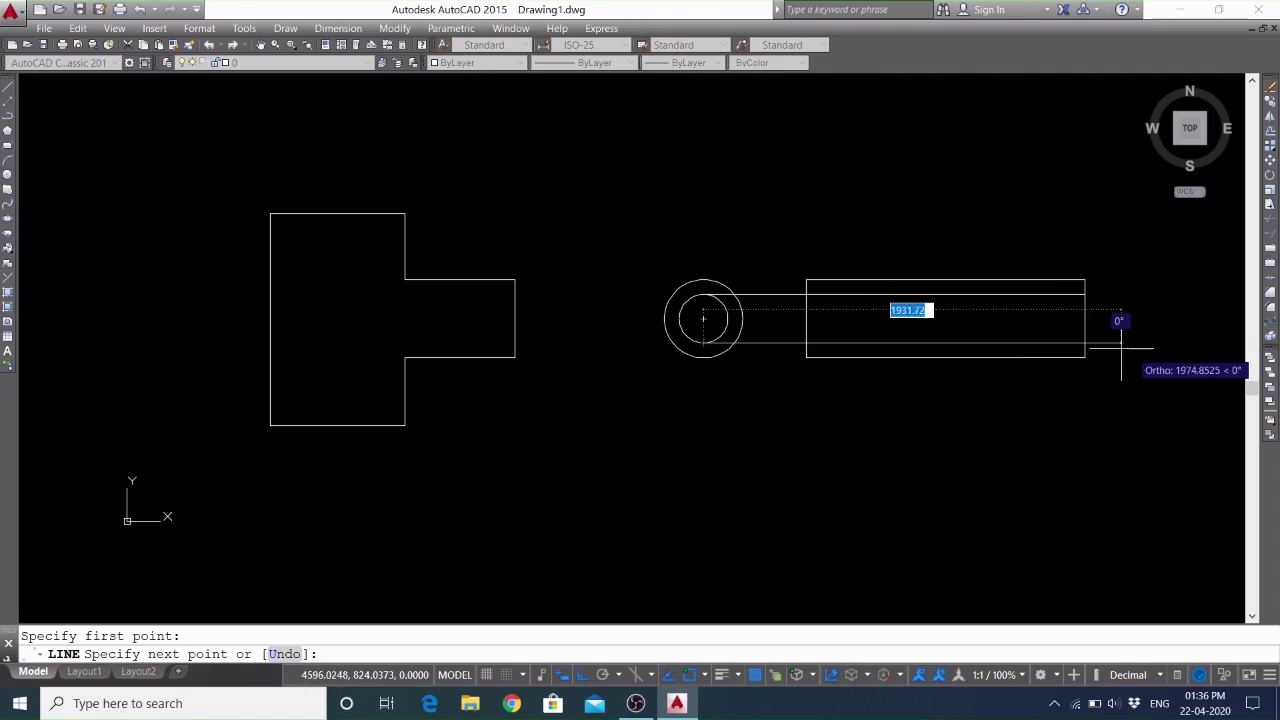
pyautogui.click(1085, 342)
pyautogui.rightClick(1125, 332)
pyautogui.click(1152, 340)
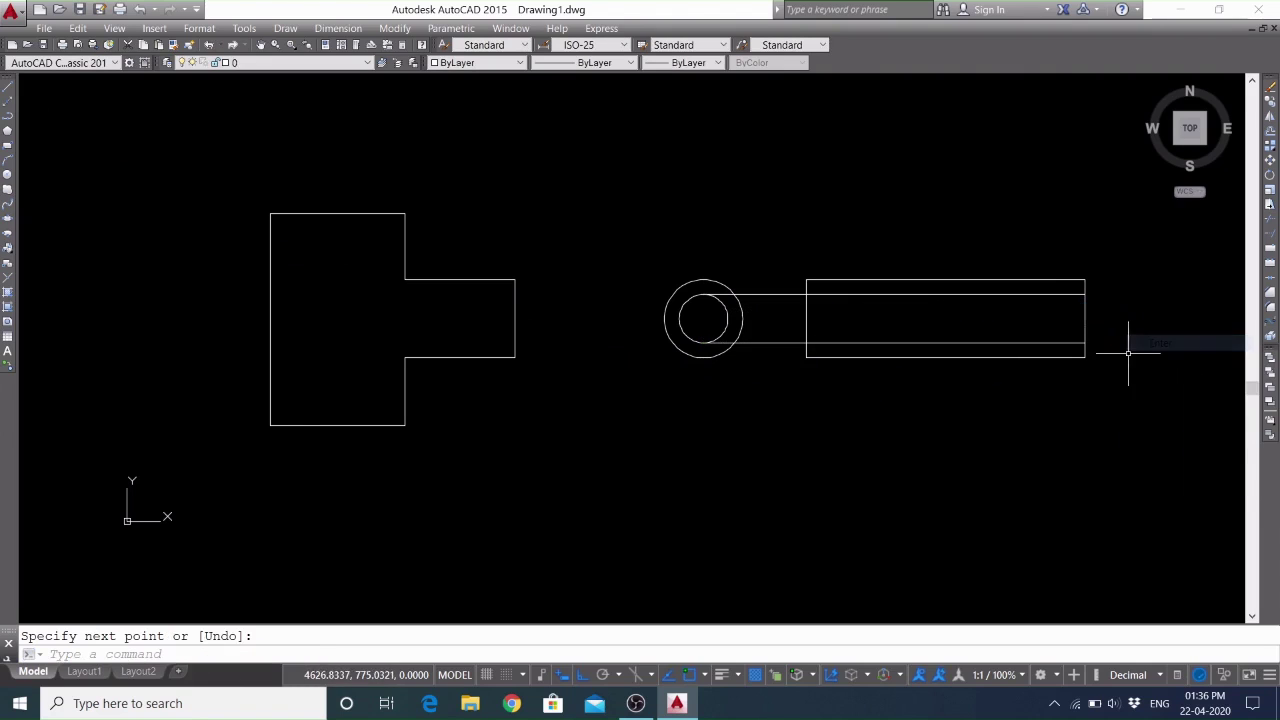
# Trim both projection lines between the circles and the rectangle, using the rectangle's left edge as the cutting edge
pyautogui.click(1270, 222)
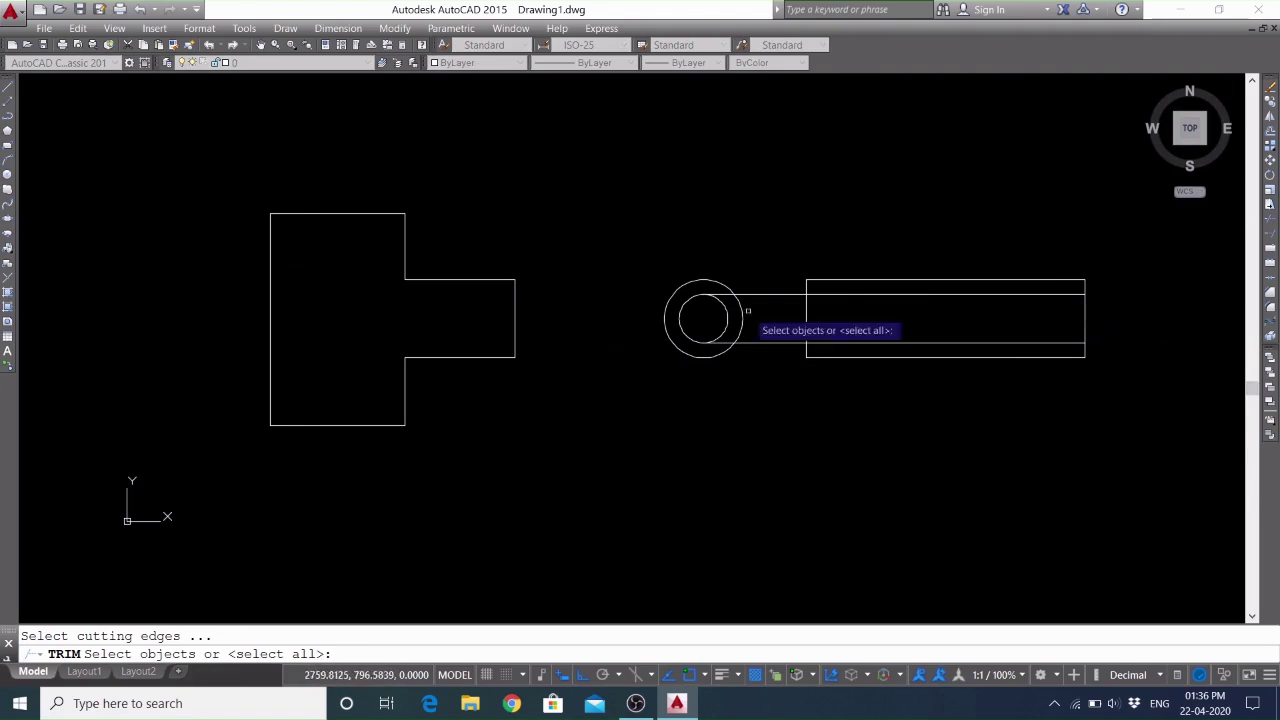
pyautogui.click(805, 318)
pyautogui.press('Return')
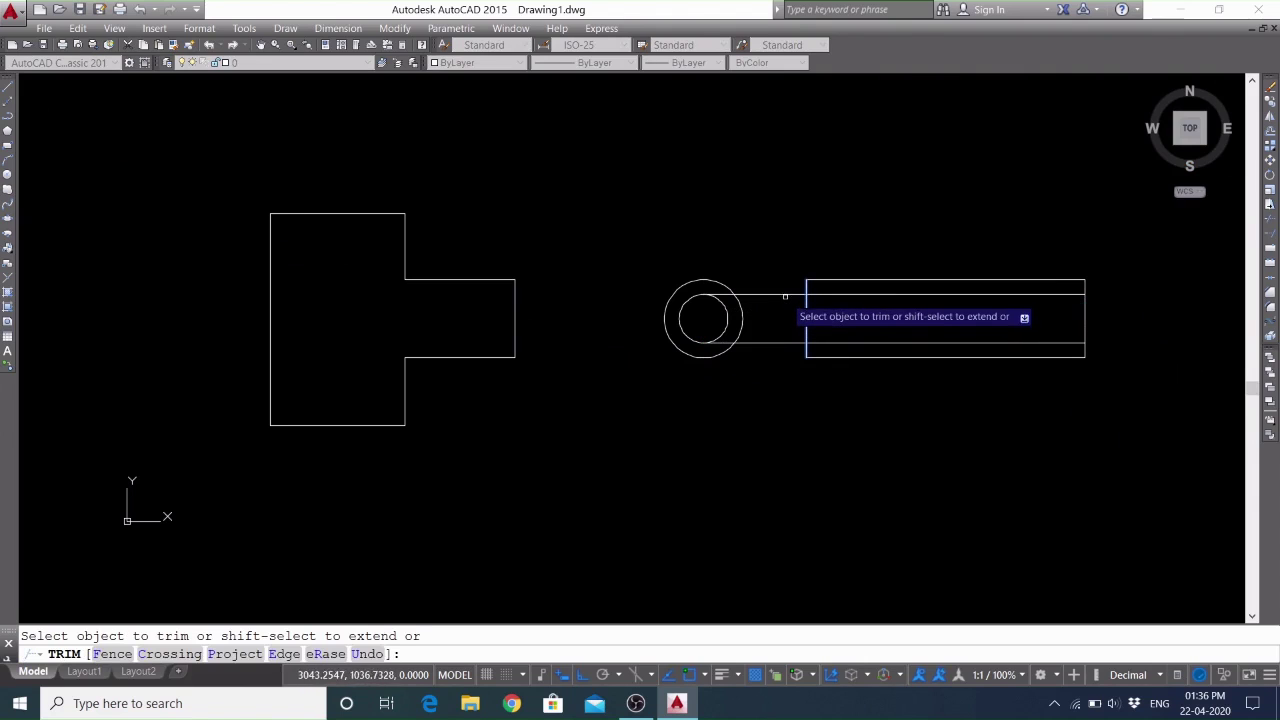
pyautogui.click(780, 286)
pyautogui.click(775, 309)
pyautogui.click(772, 315)
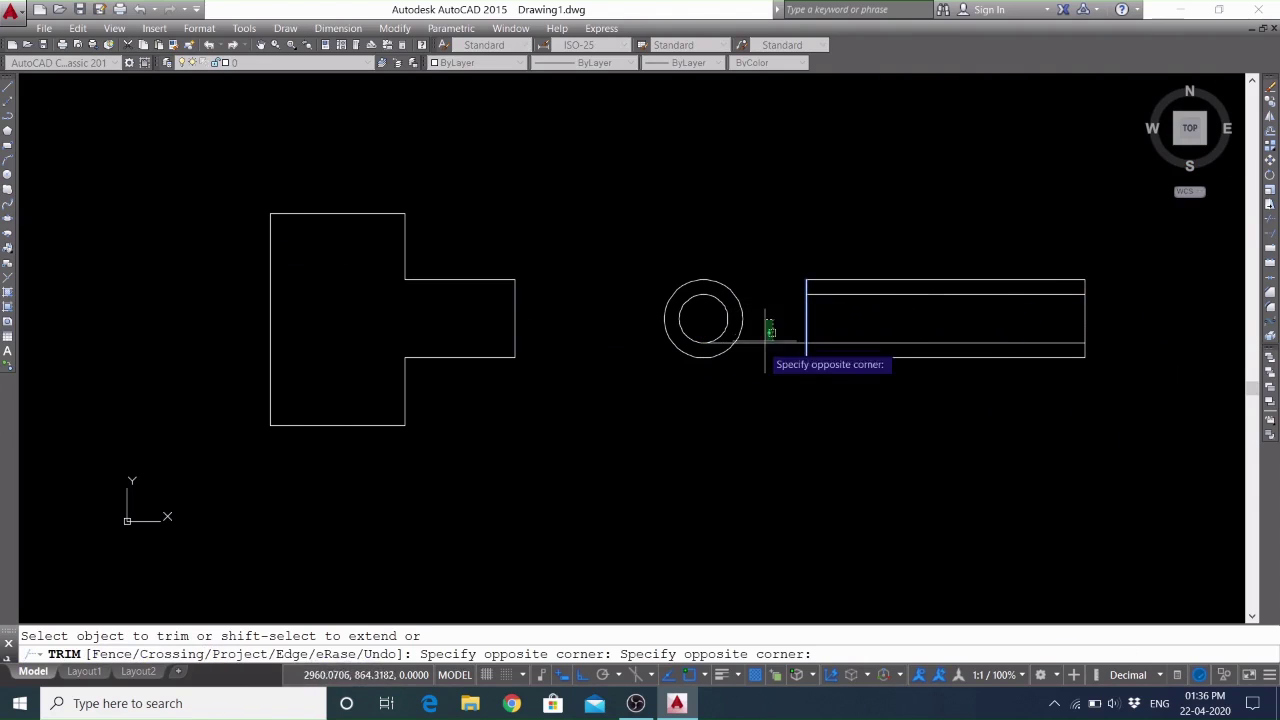
pyautogui.click(758, 360)
pyautogui.rightClick(762, 357)
pyautogui.click(766, 364)
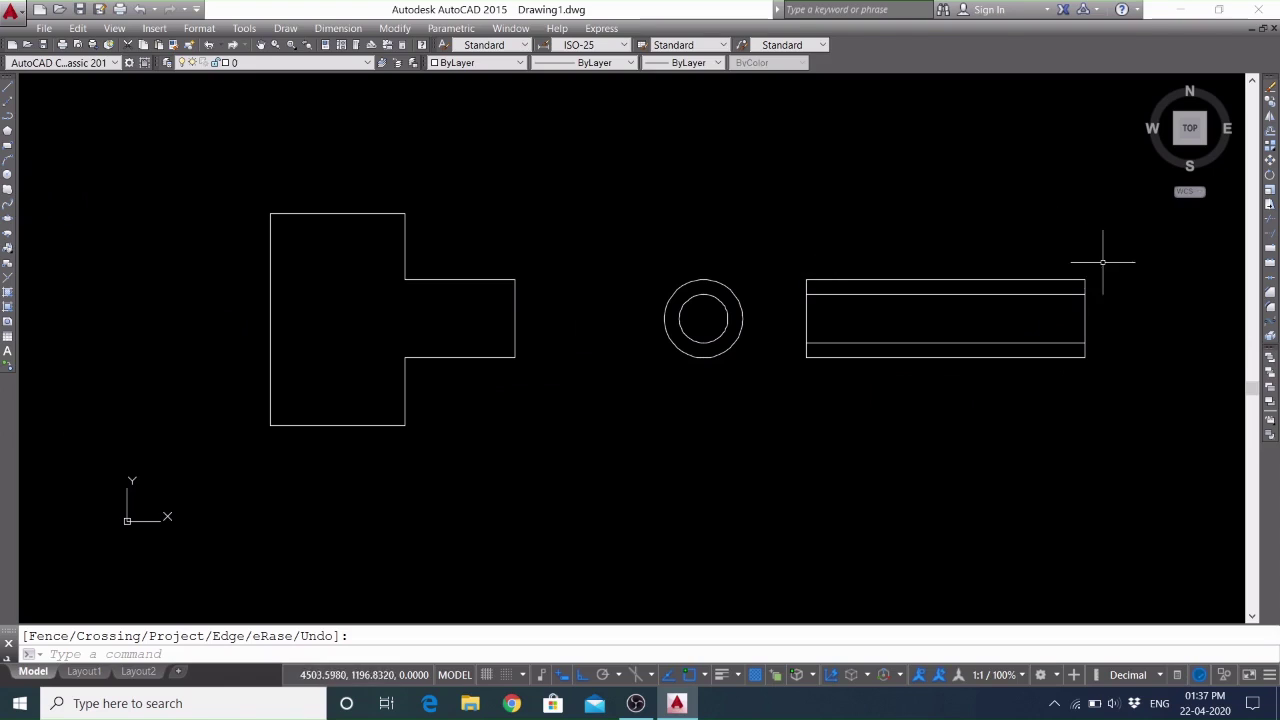
# Check whether the rectangle's right and bottom edges are separate objects by selecting them, then clear the selection
pyautogui.press('Escape')
pyautogui.click(1085, 320)
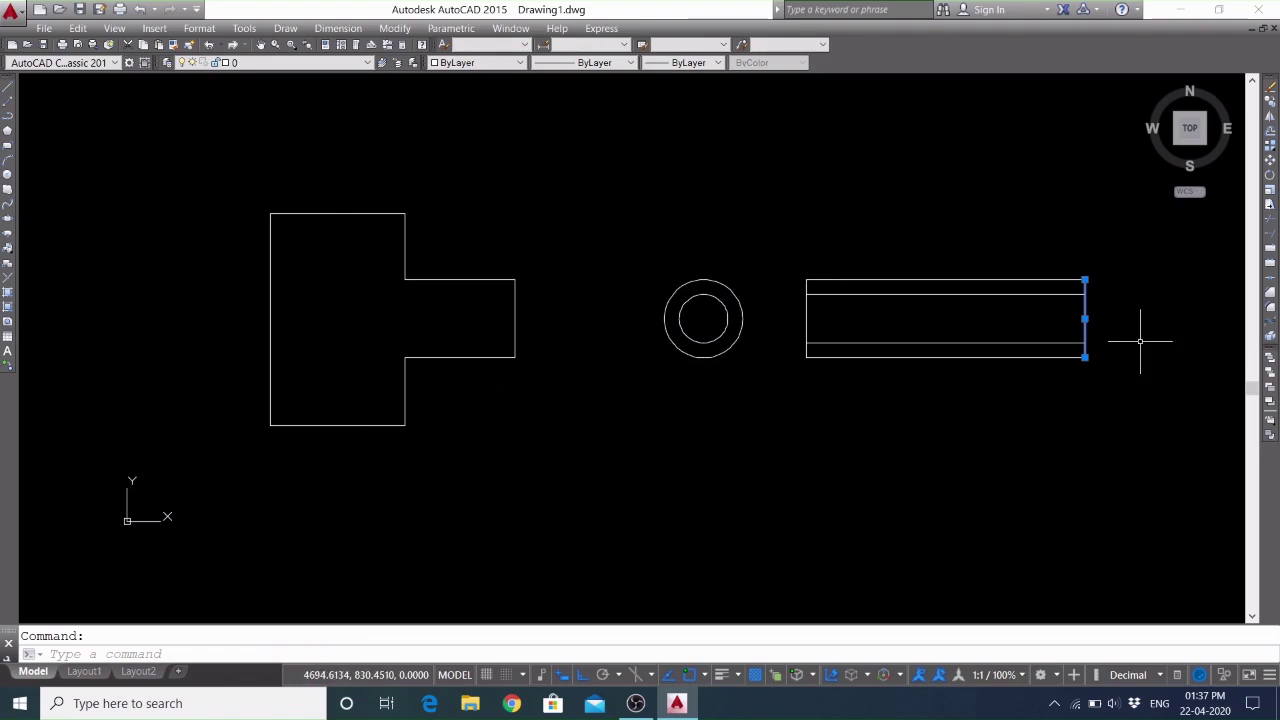
pyautogui.click(1054, 357)
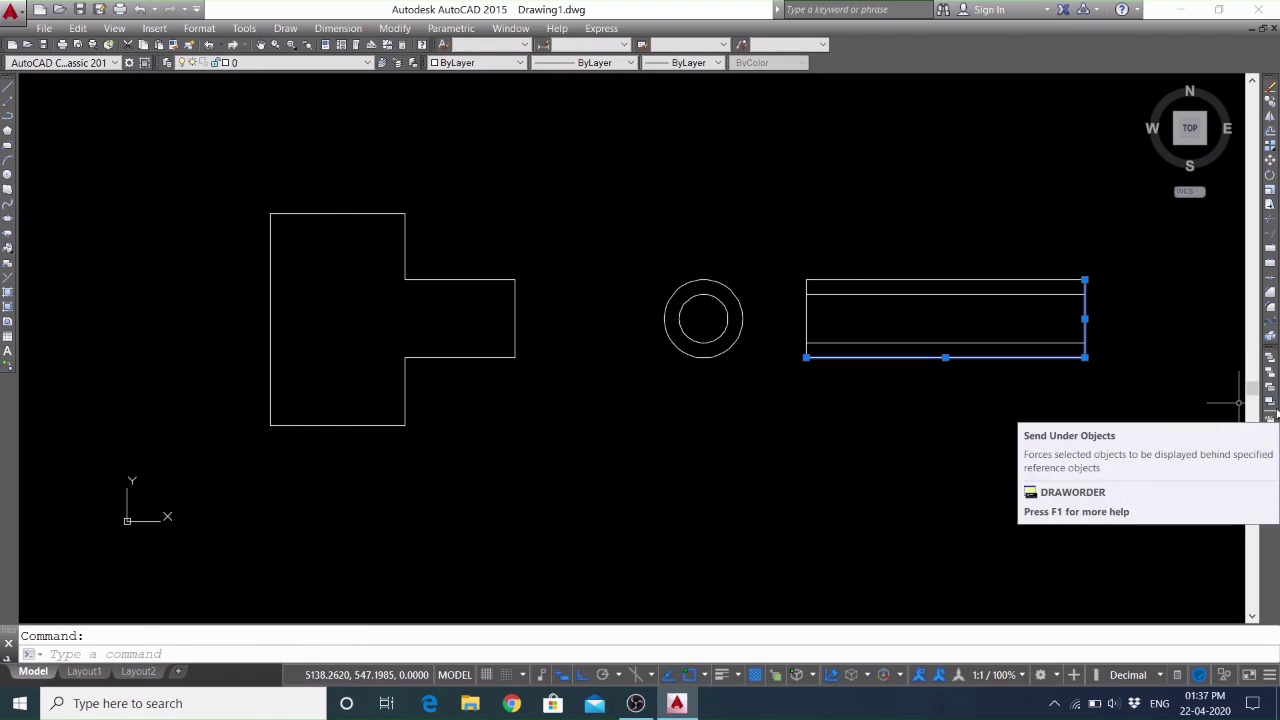
pyautogui.press('Escape')
# Join the rectangle's edges into a single outline, including the two inner lines in the Join selection, and check the result
pyautogui.write('j')
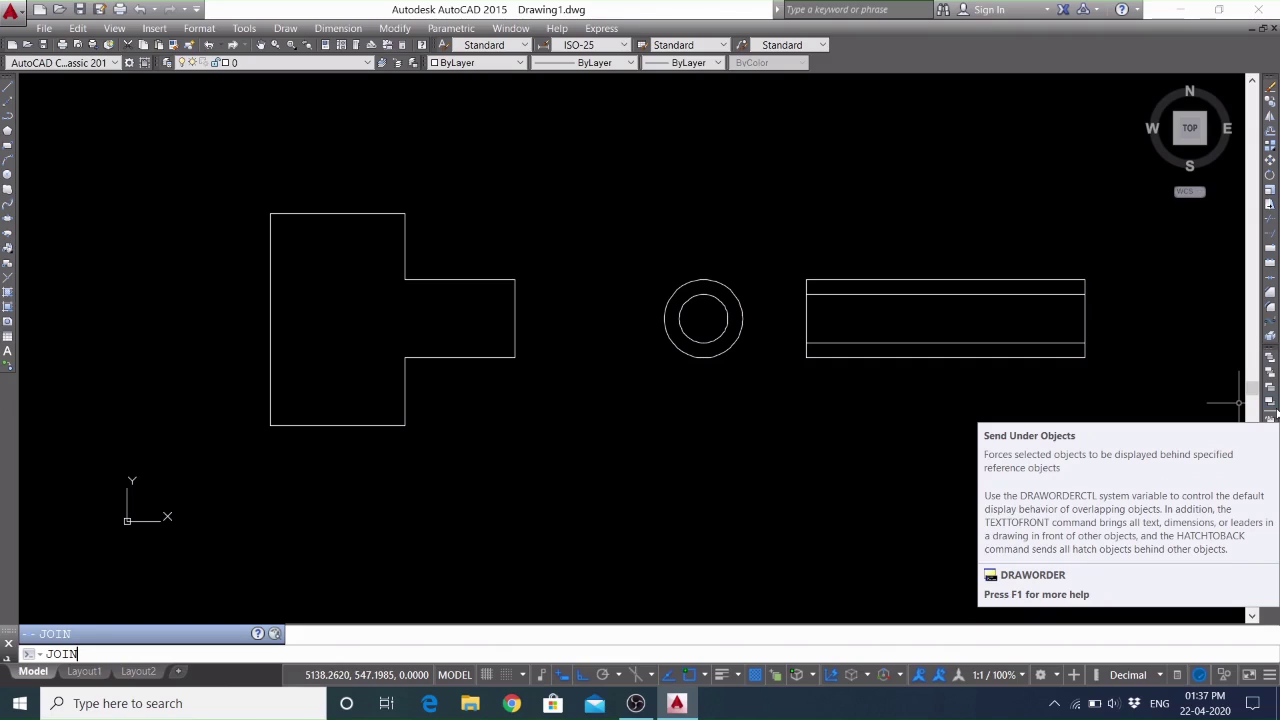
pyautogui.click(92, 635)
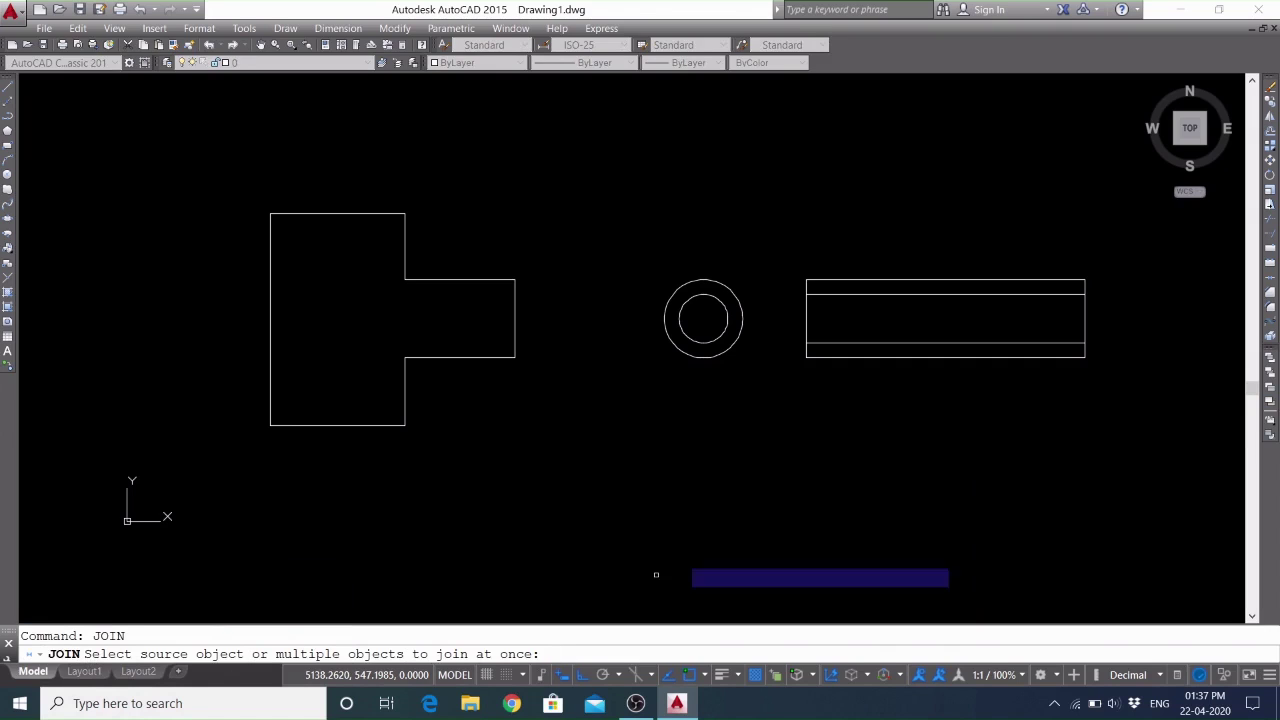
pyautogui.click(985, 355)
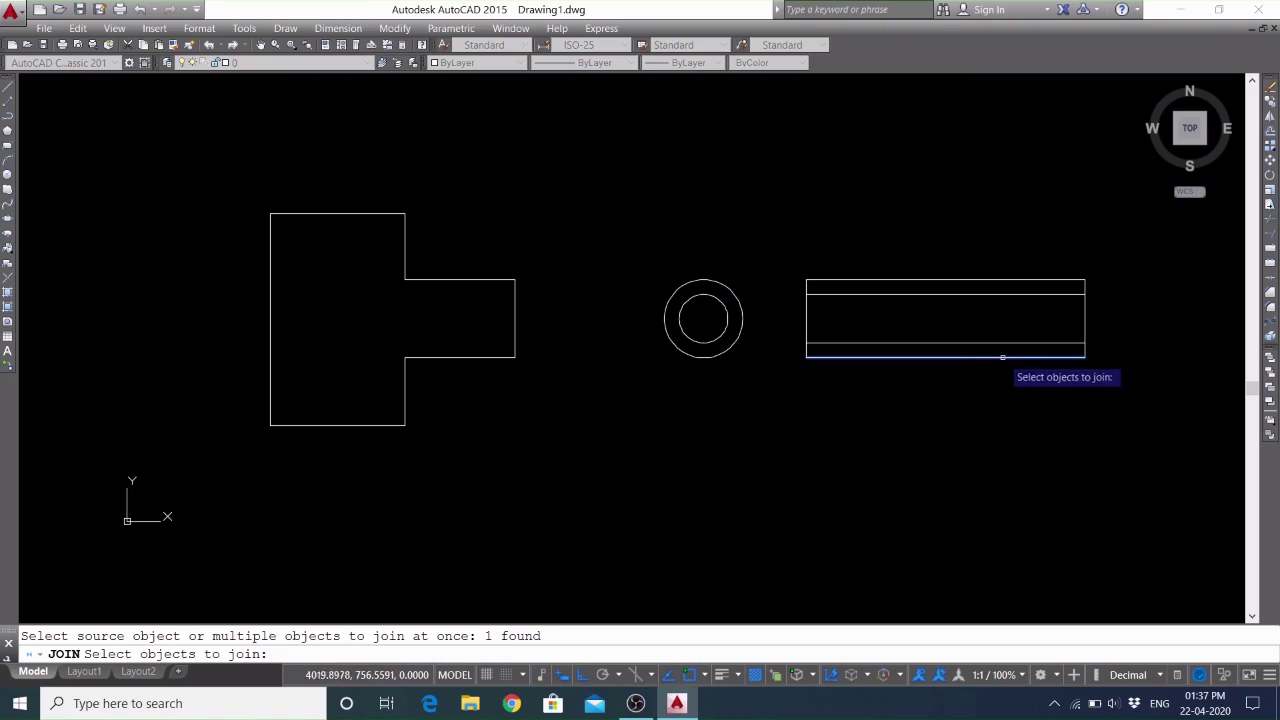
pyautogui.click(1086, 347)
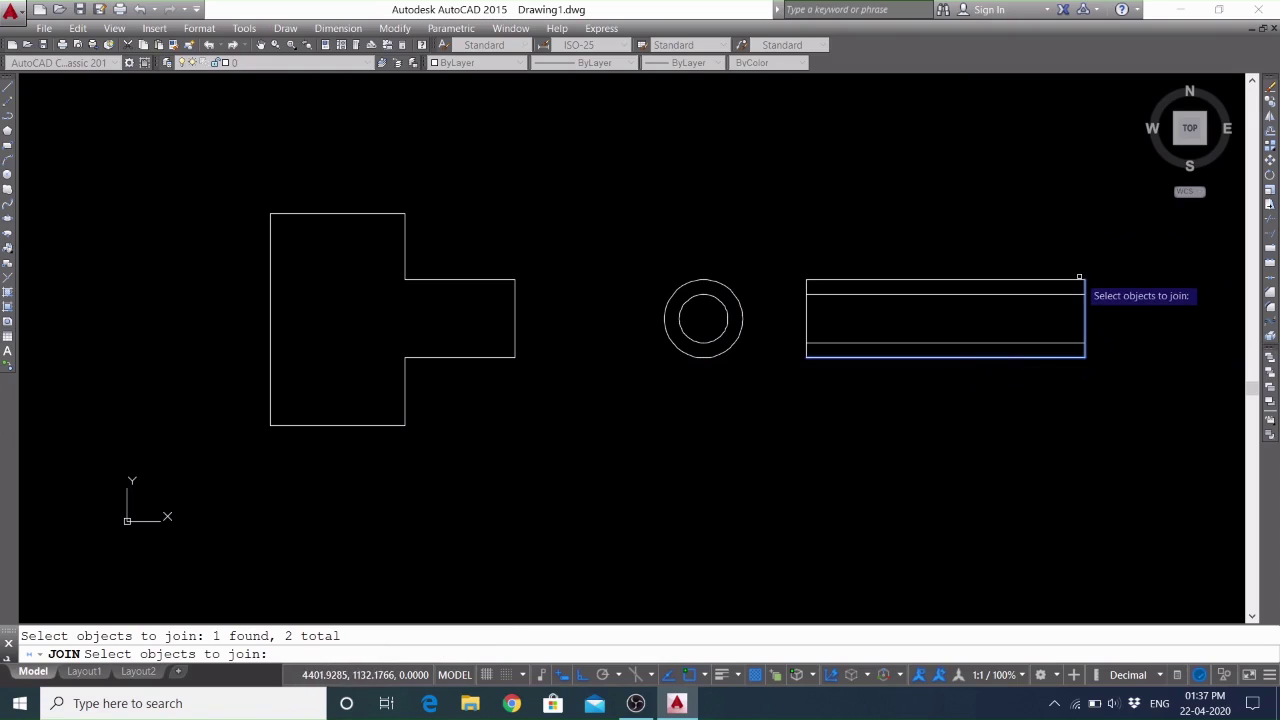
pyautogui.click(779, 245)
pyautogui.click(1151, 437)
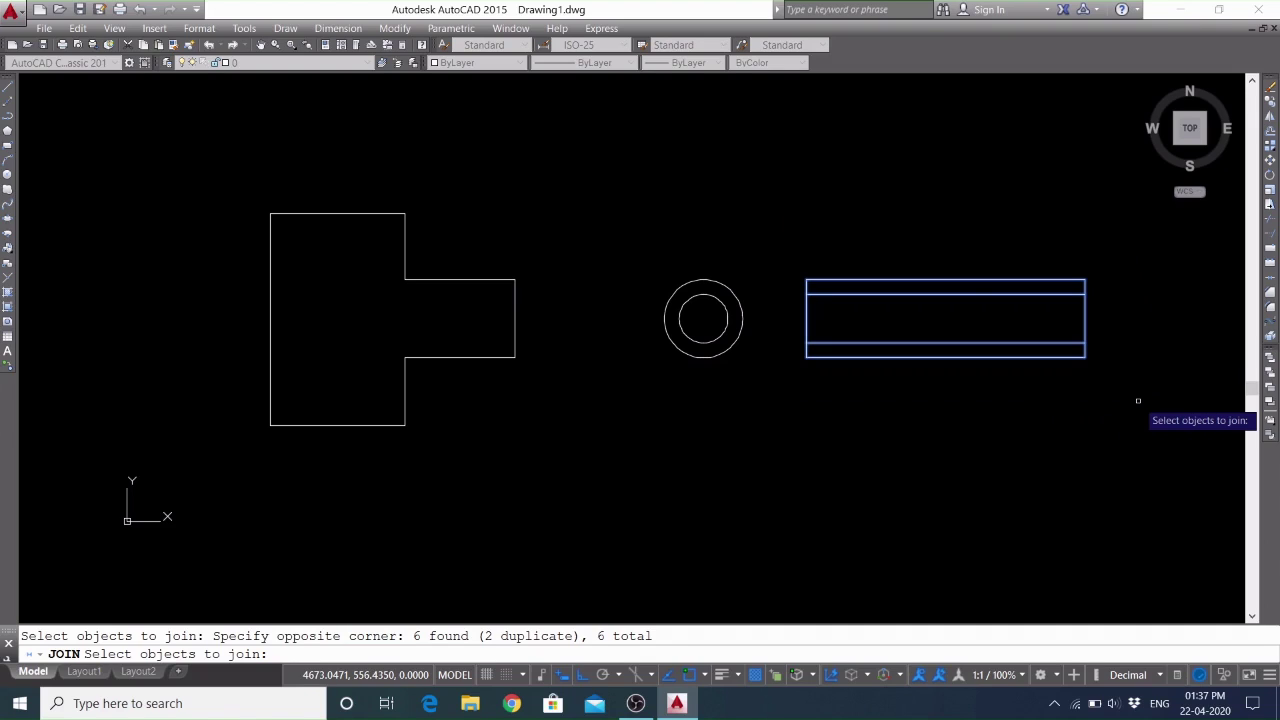
pyautogui.press('Return')
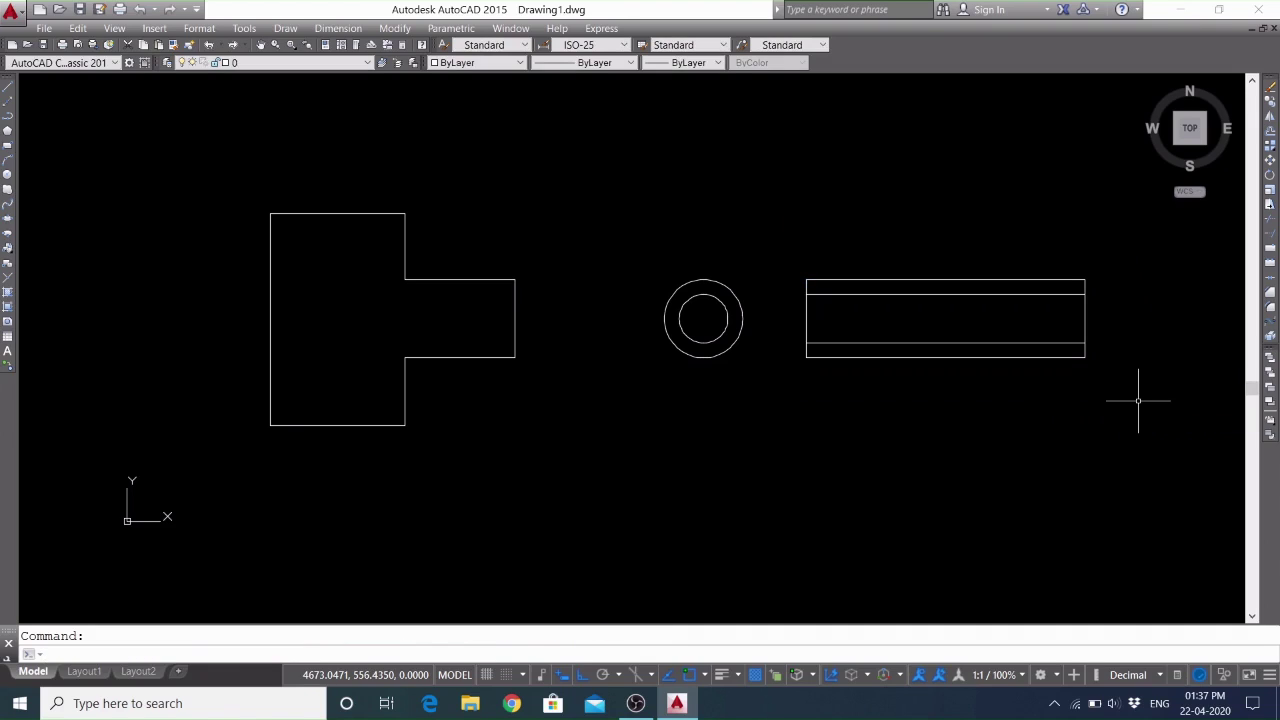
pyautogui.click(1084, 326)
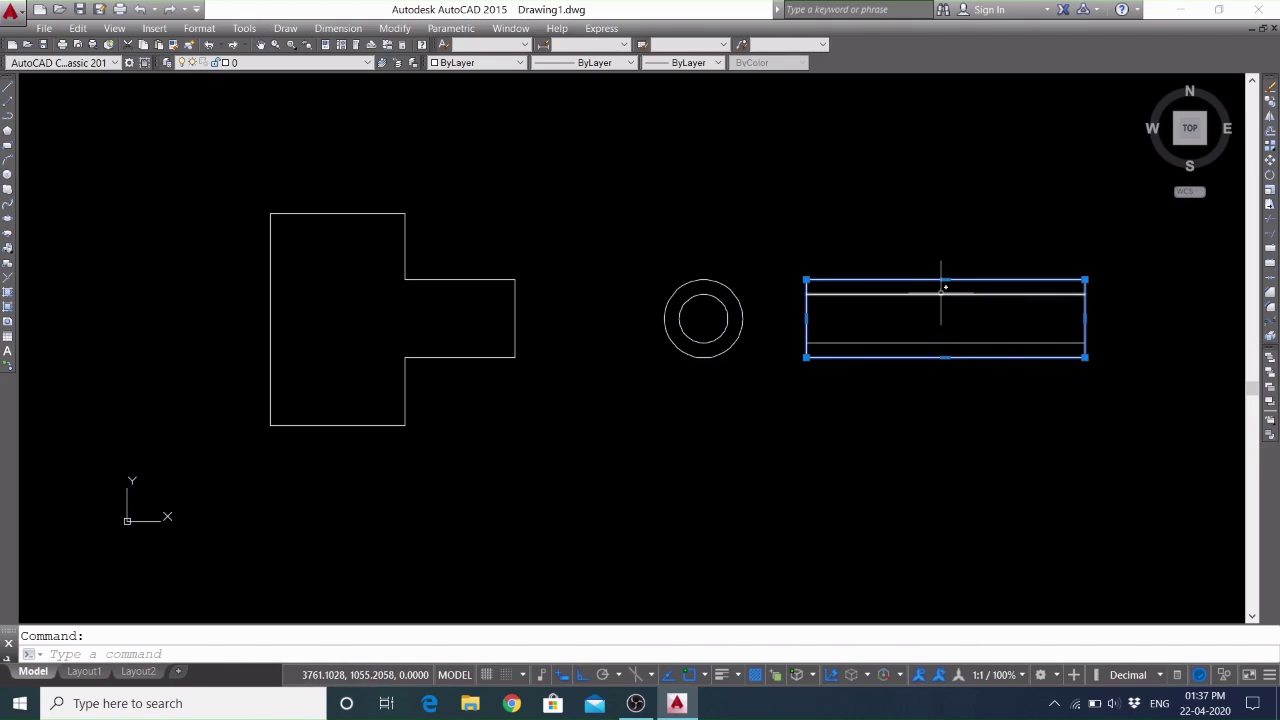
pyautogui.press('Escape')
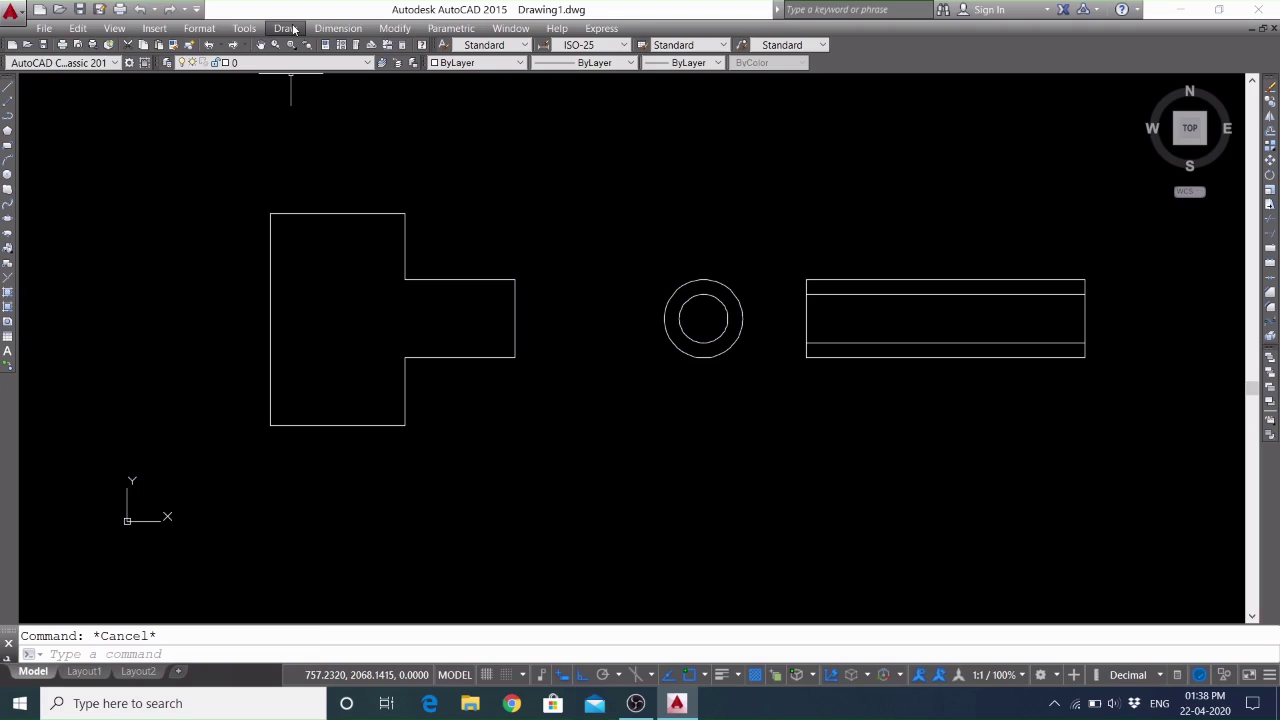
# Start a hatch, pick internal points in the rectangle's upper and lower strips as boundaries, and preview the ANGLE pattern
pyautogui.click(292, 28)
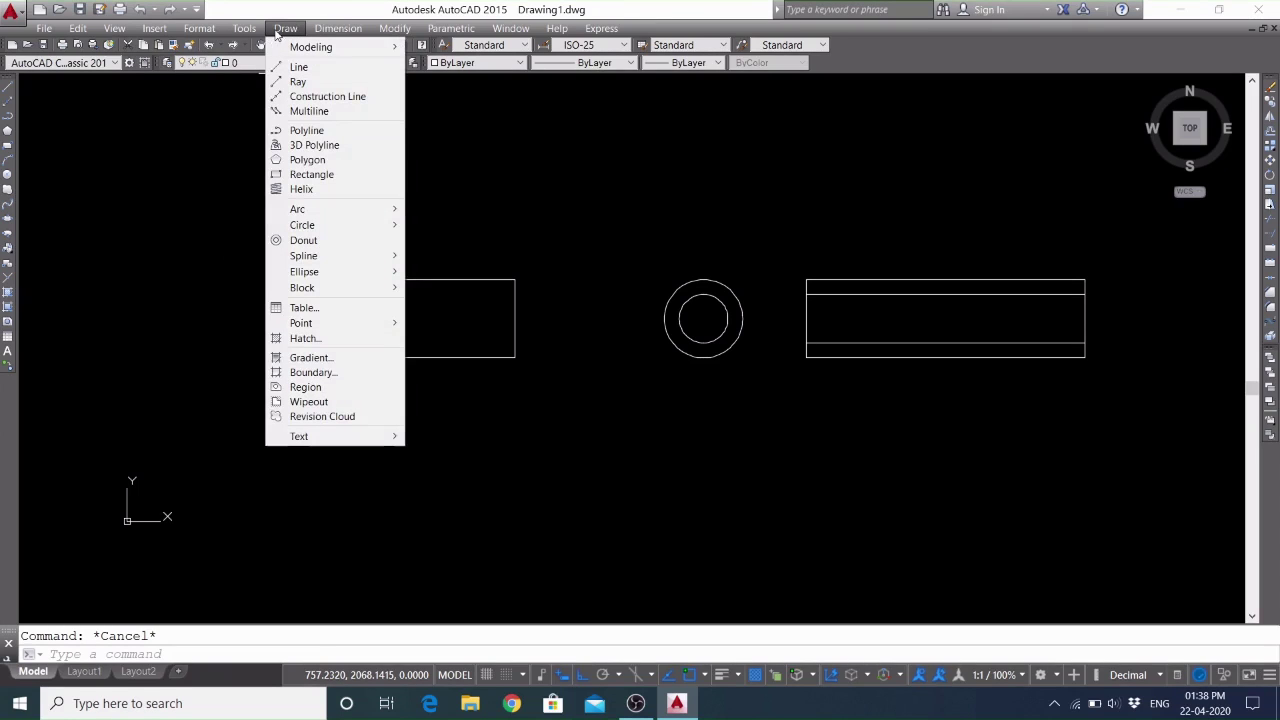
pyautogui.click(305, 339)
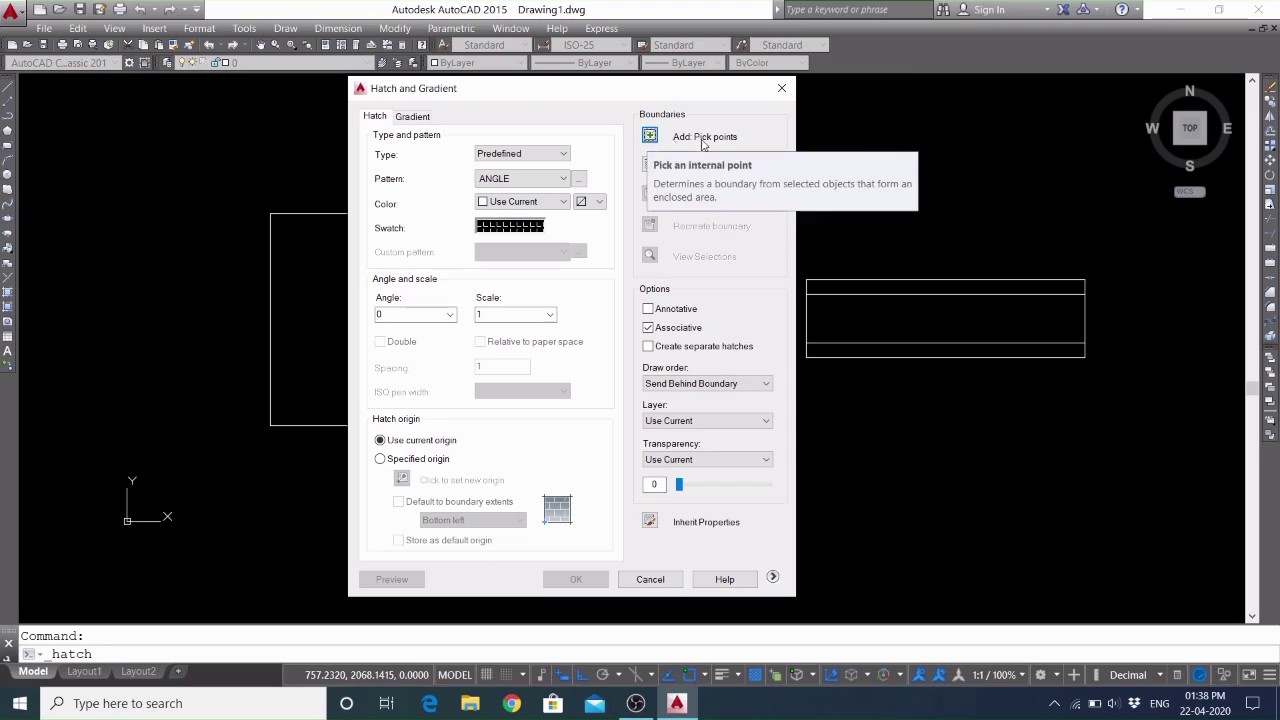
pyautogui.click(650, 137)
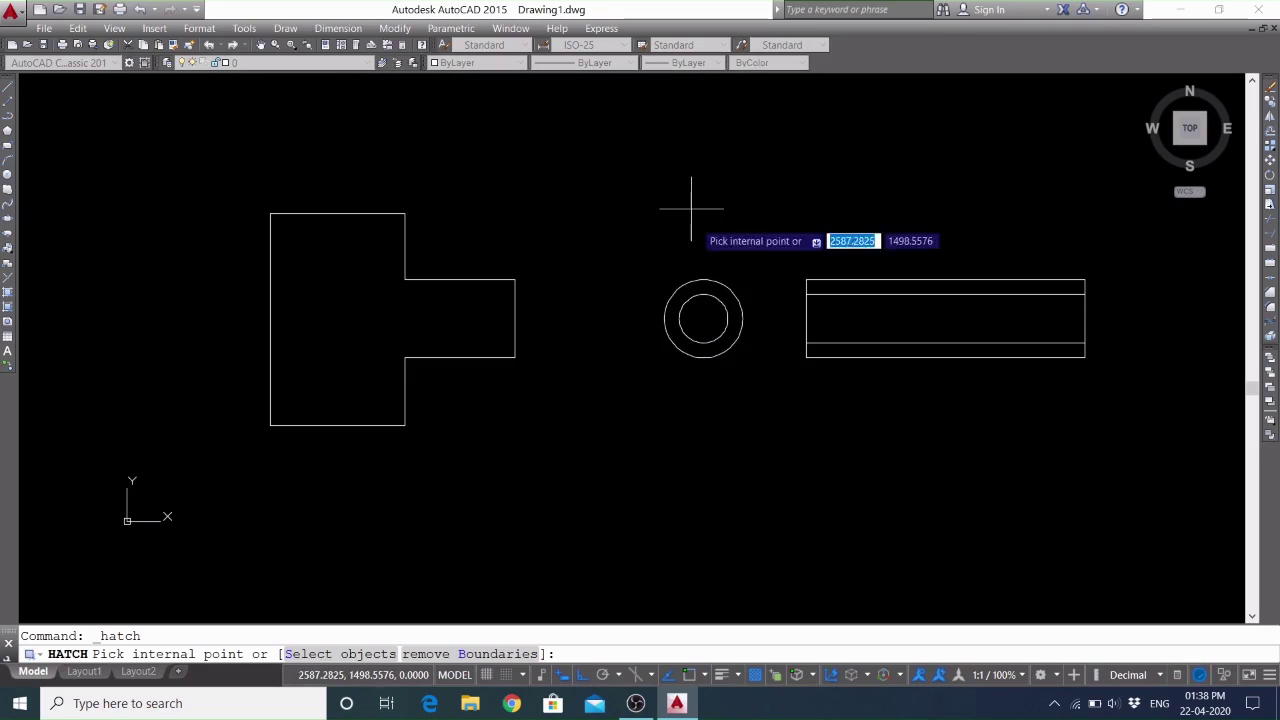
pyautogui.click(858, 287)
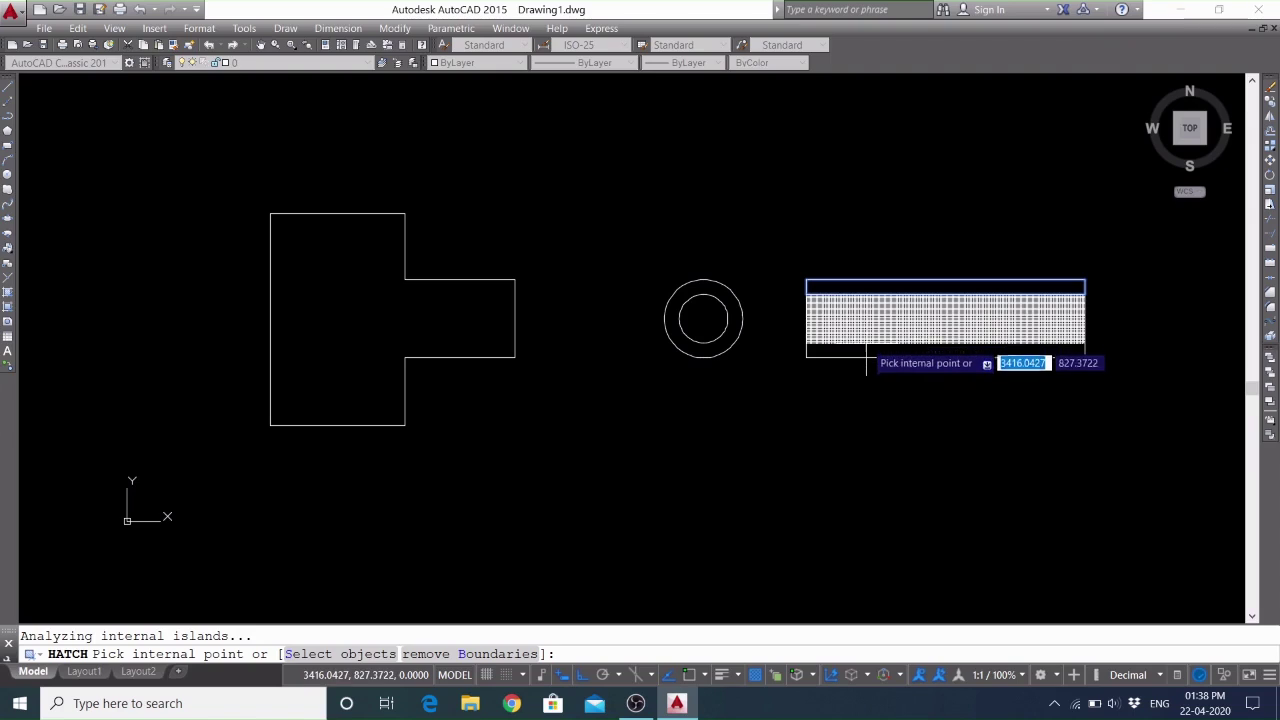
pyautogui.click(866, 349)
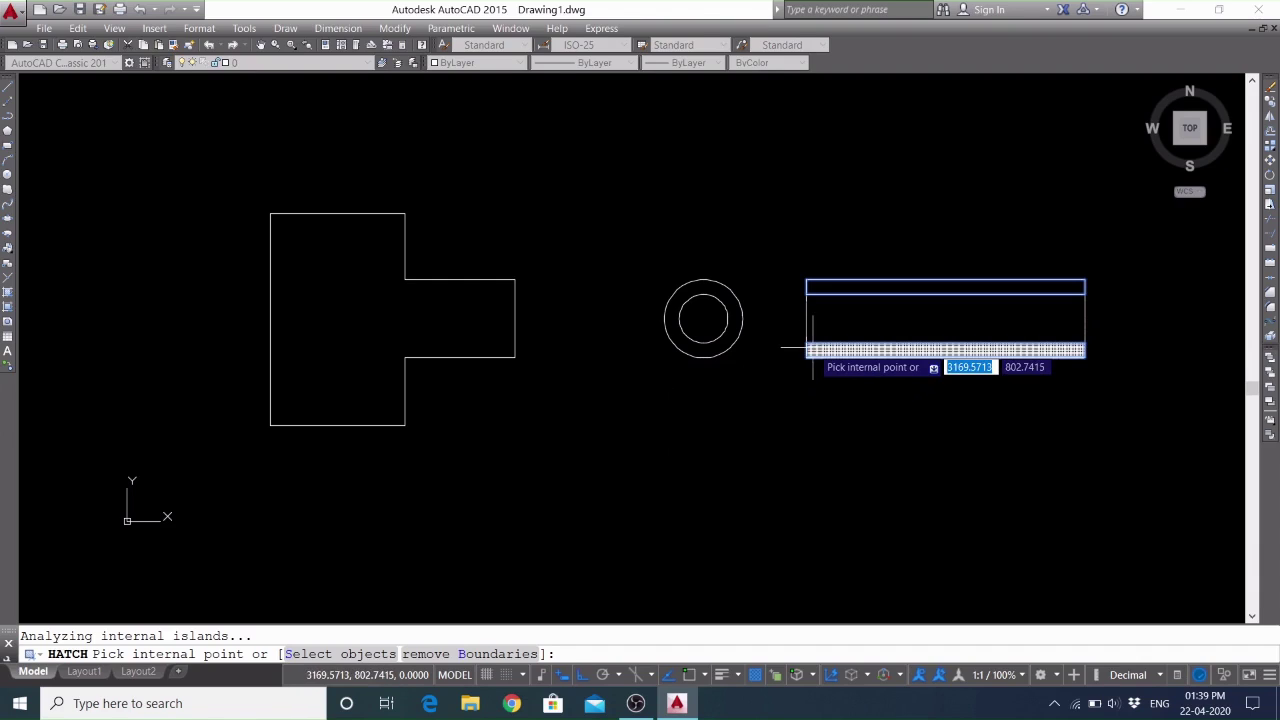
pyautogui.rightClick(726, 460)
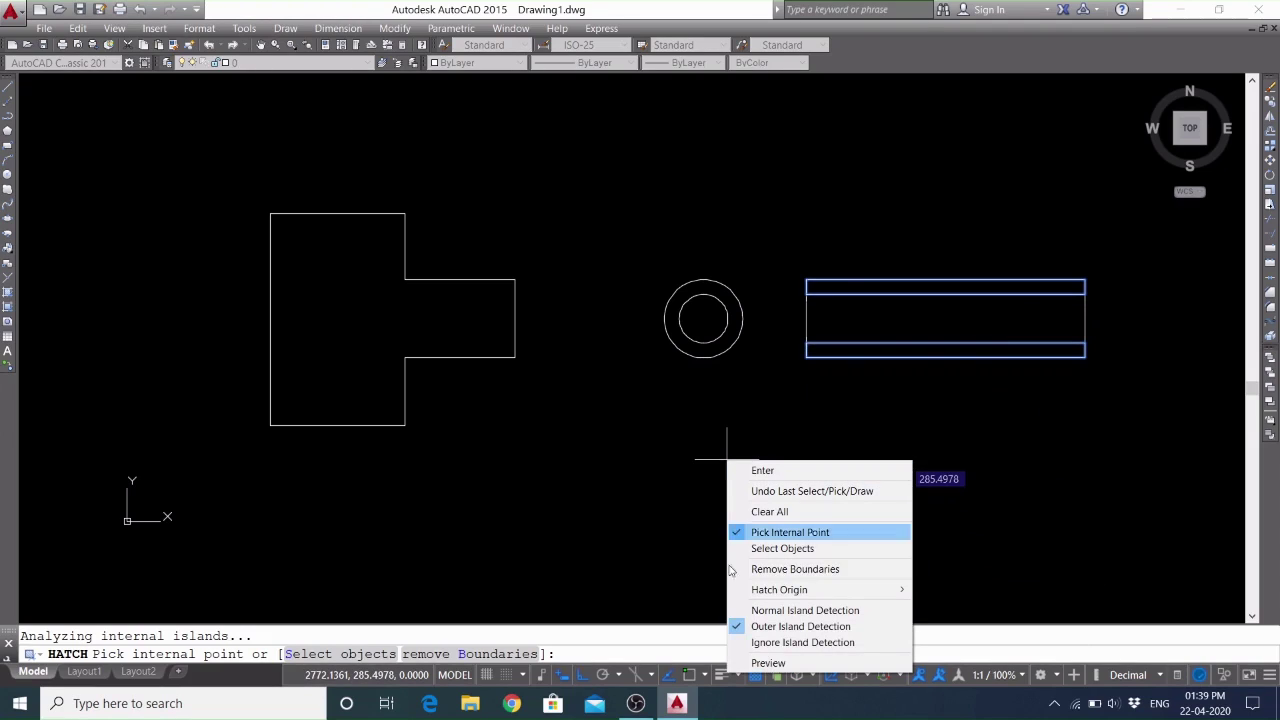
pyautogui.click(768, 663)
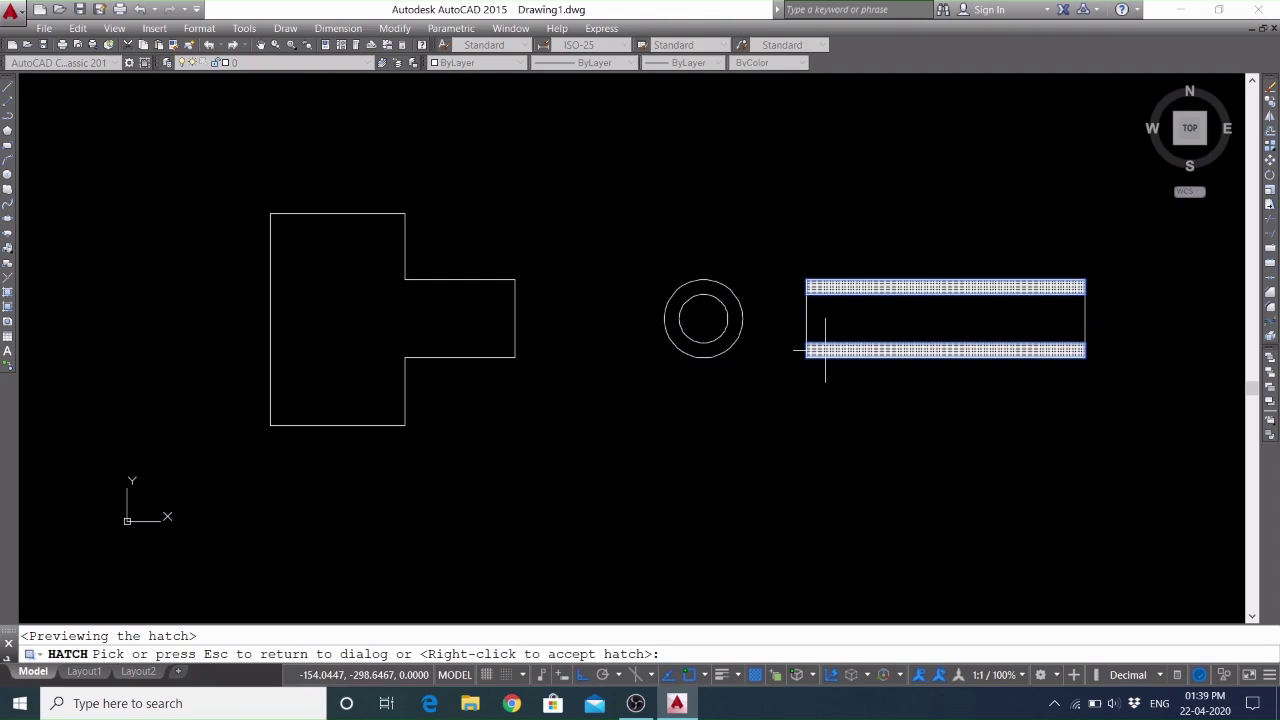
pyautogui.press('Escape')
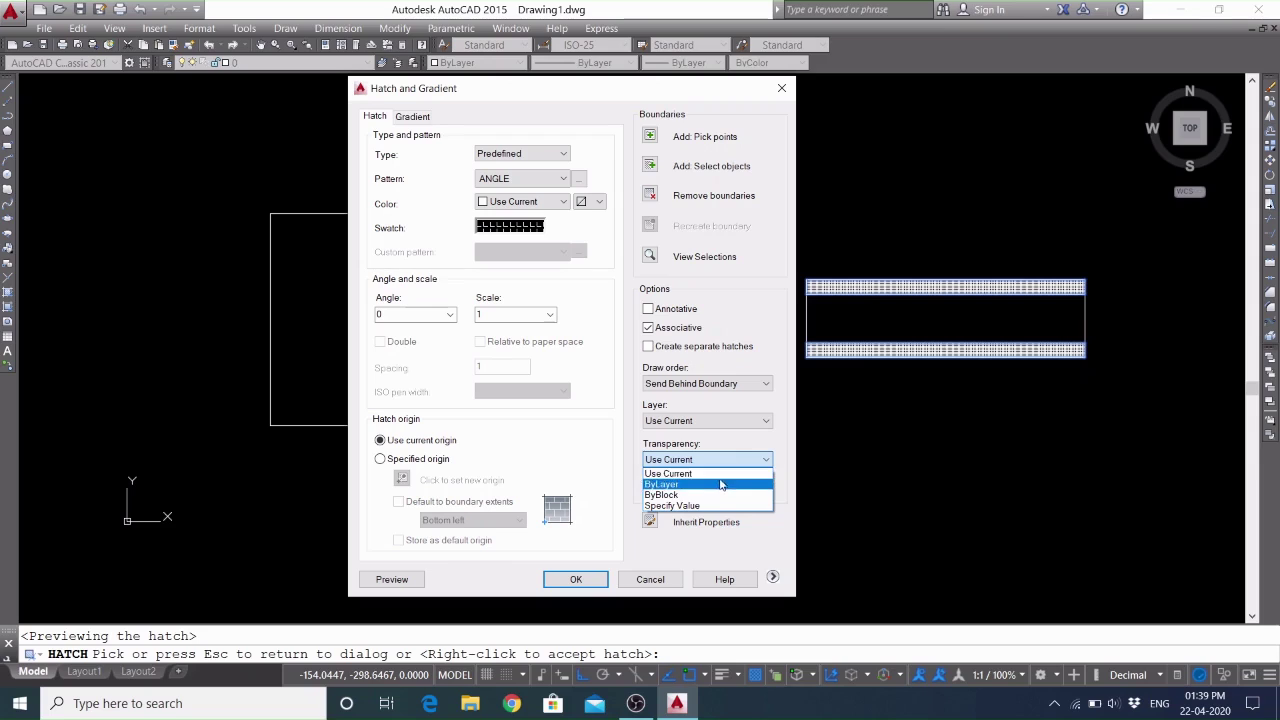
# Set the hatch's transparency option to Specify Value with a value of 0
pyautogui.click(769, 531)
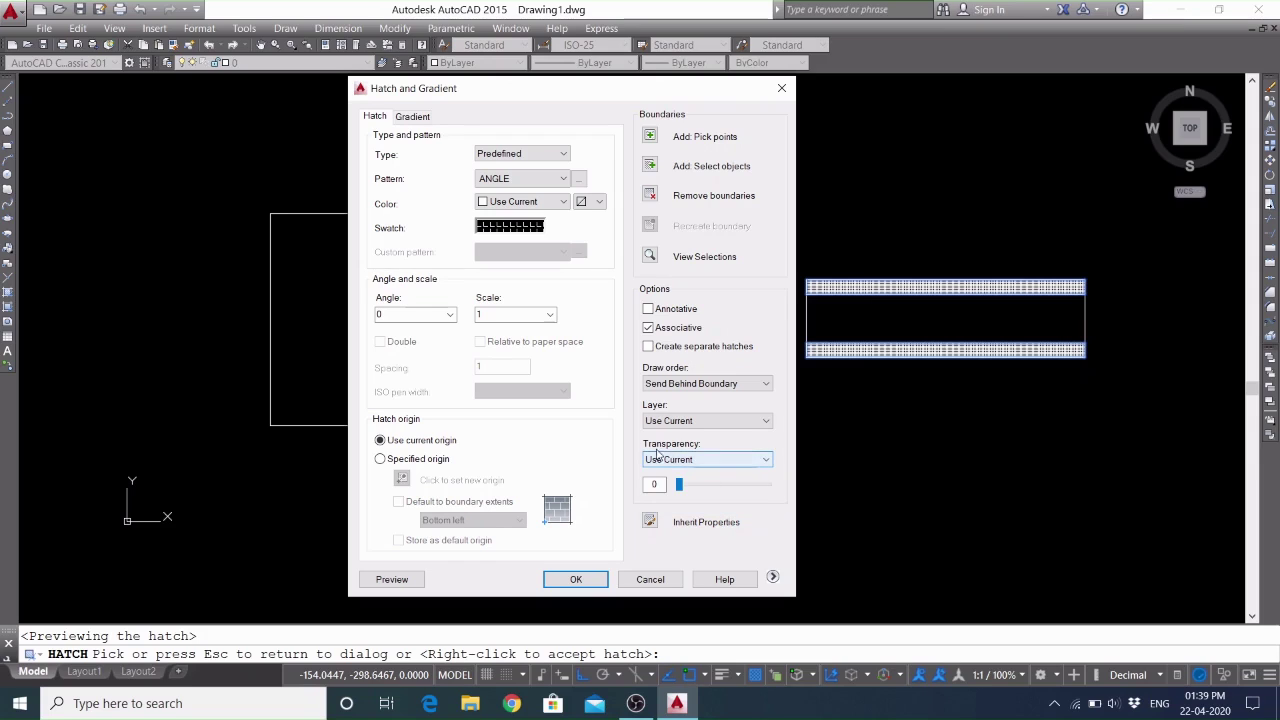
pyautogui.moveTo(679, 487)
pyautogui.mouseDown()
pyautogui.moveTo(735, 490)
pyautogui.moveTo(681, 490)
pyautogui.mouseUp()
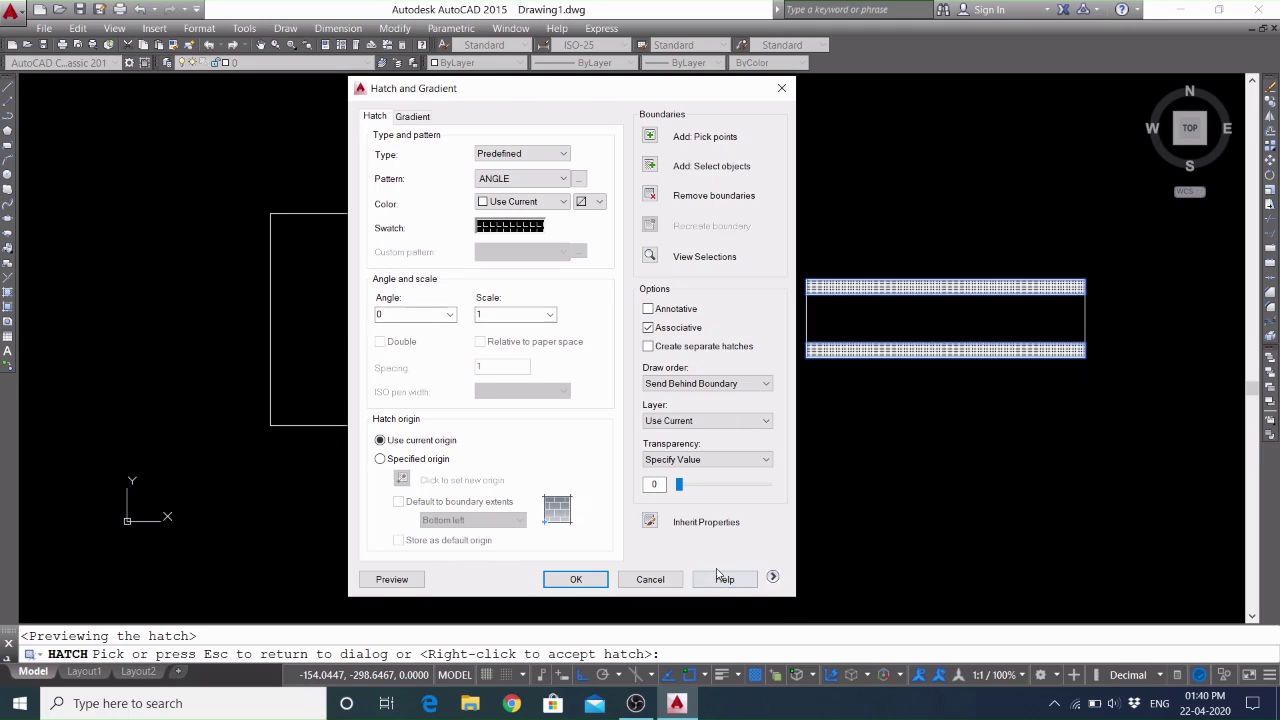
# Look at the Inherit Properties selection without picking a source hatch, and view the selected hatch boundaries
pyautogui.click(650, 522)
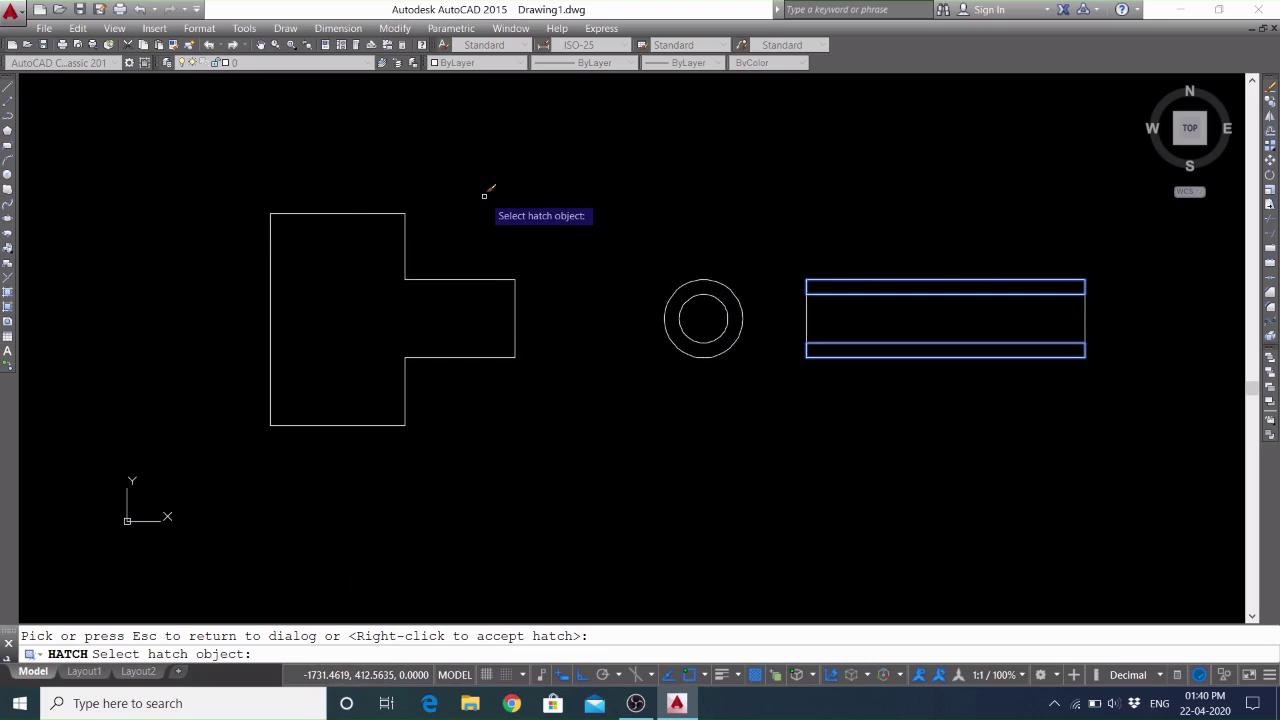
pyautogui.press('Escape')
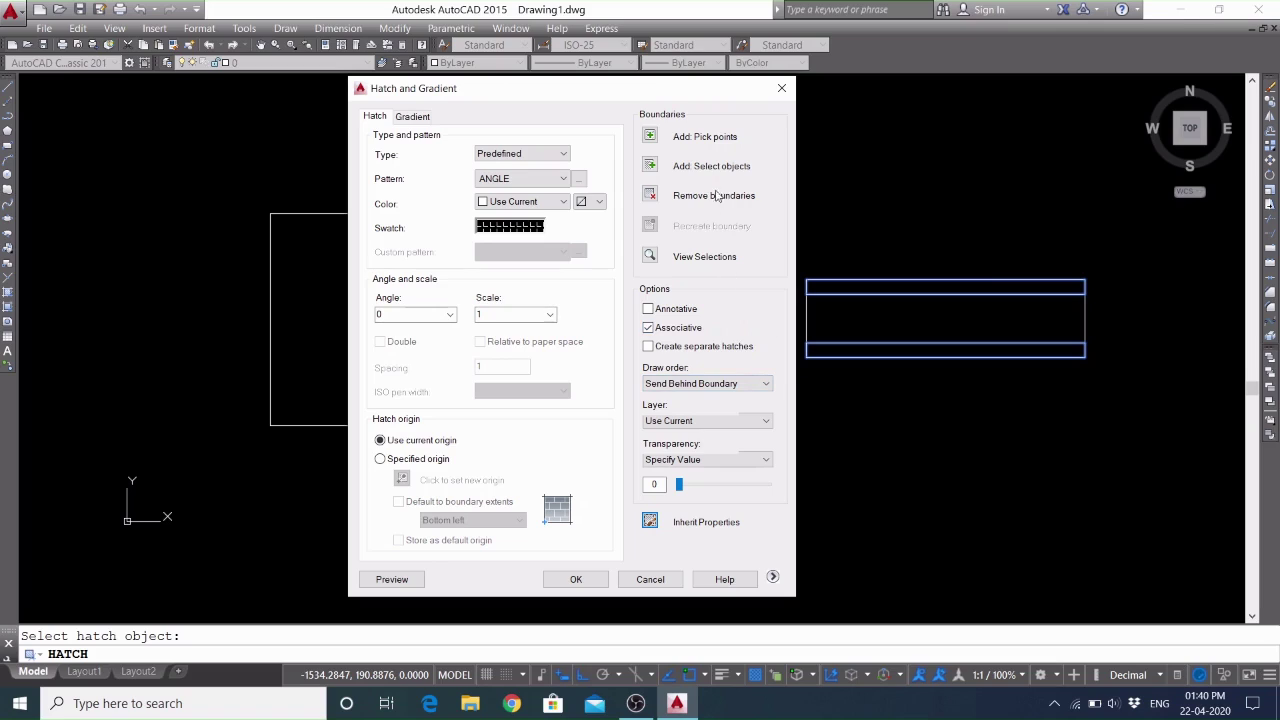
pyautogui.click(704, 258)
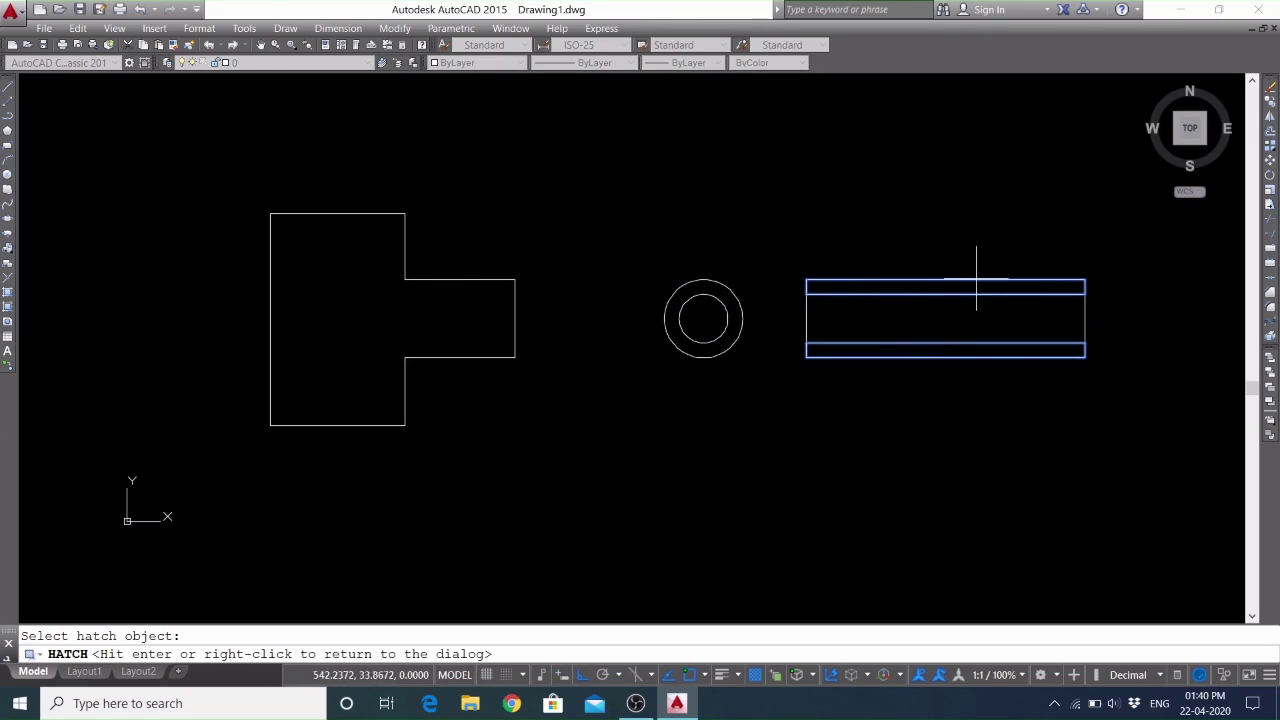
pyautogui.press('Return')
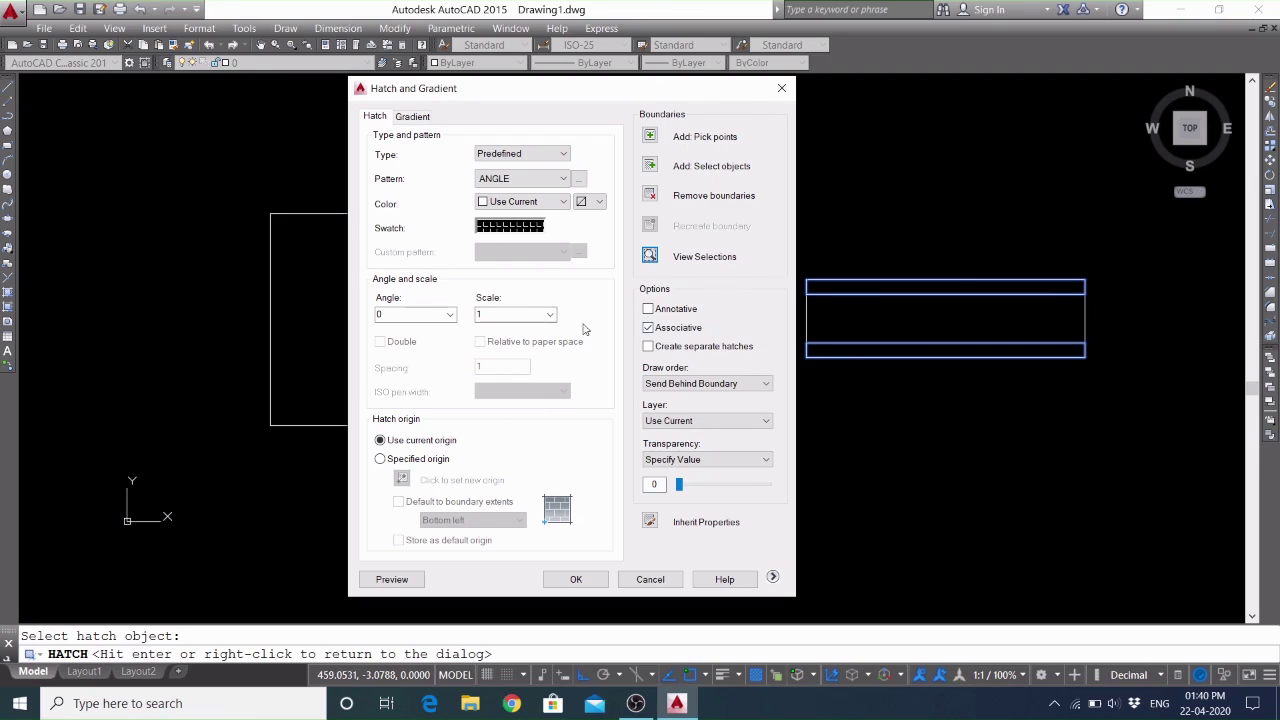
# Switch the hatch type to Custom and back to Predefined
pyautogui.click(513, 155)
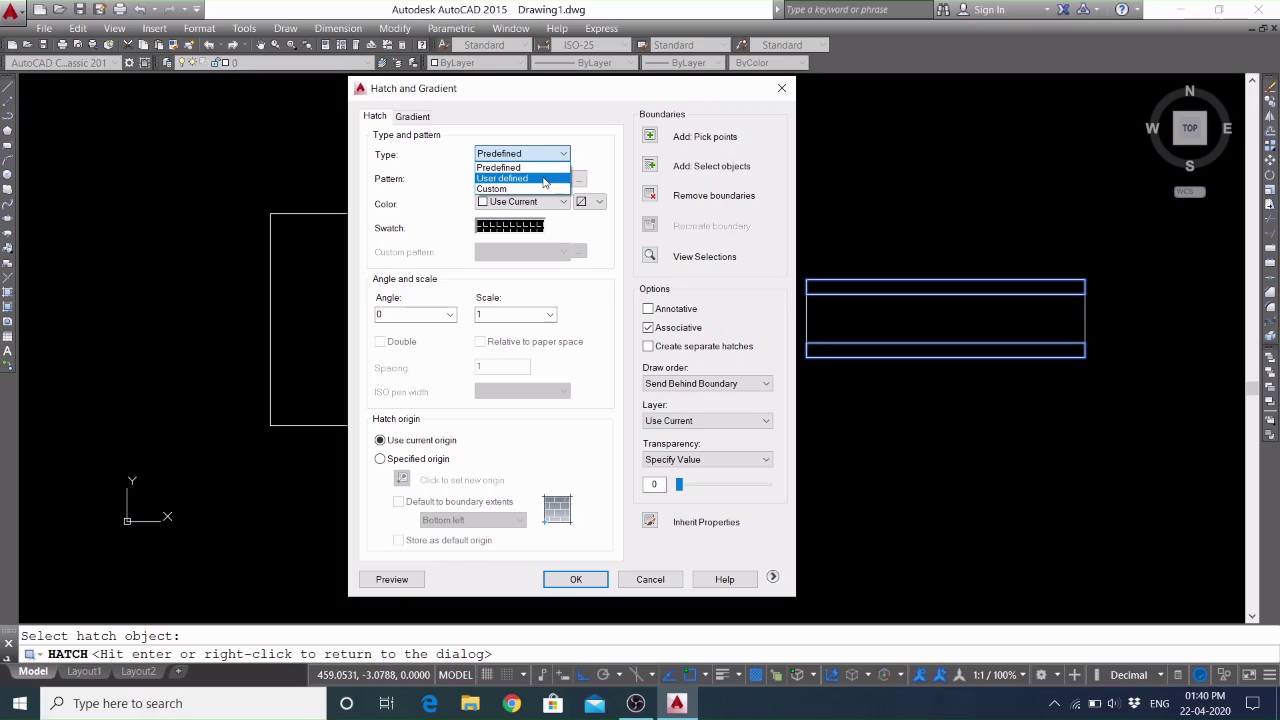
pyautogui.click(544, 188)
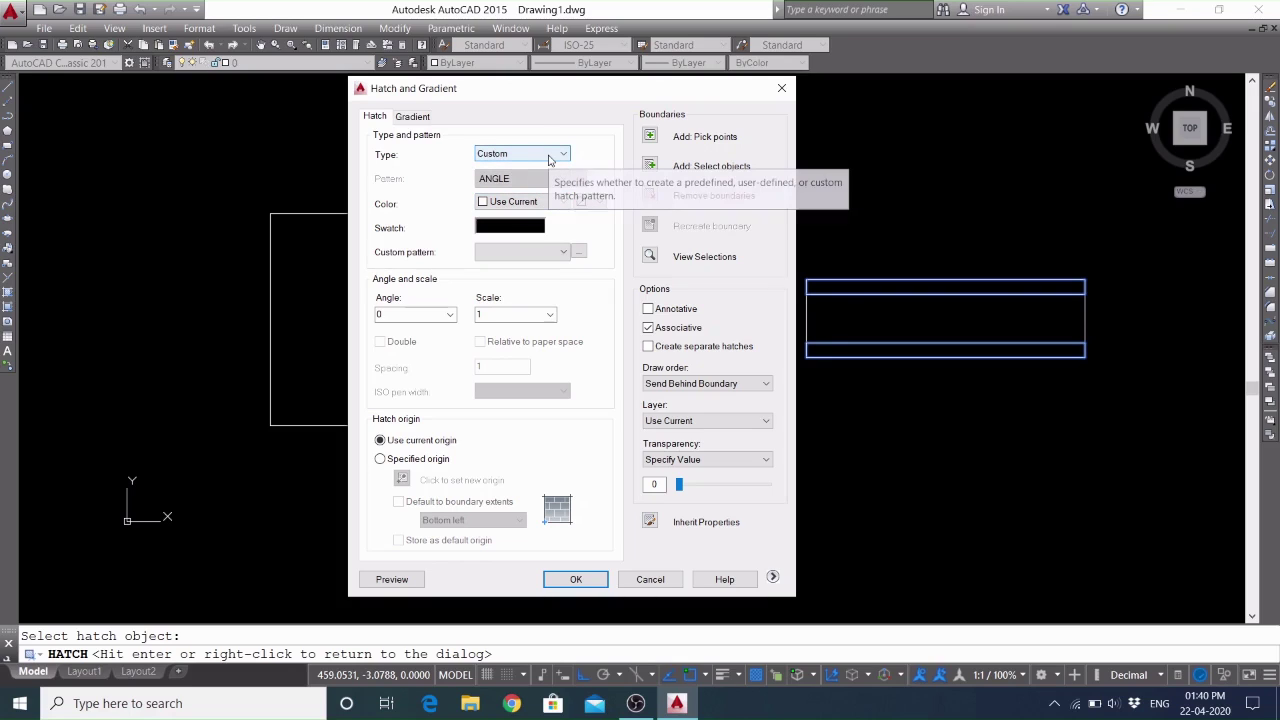
pyautogui.click(548, 156)
pyautogui.scroll(1, 548, 160)
pyautogui.click(548, 163)
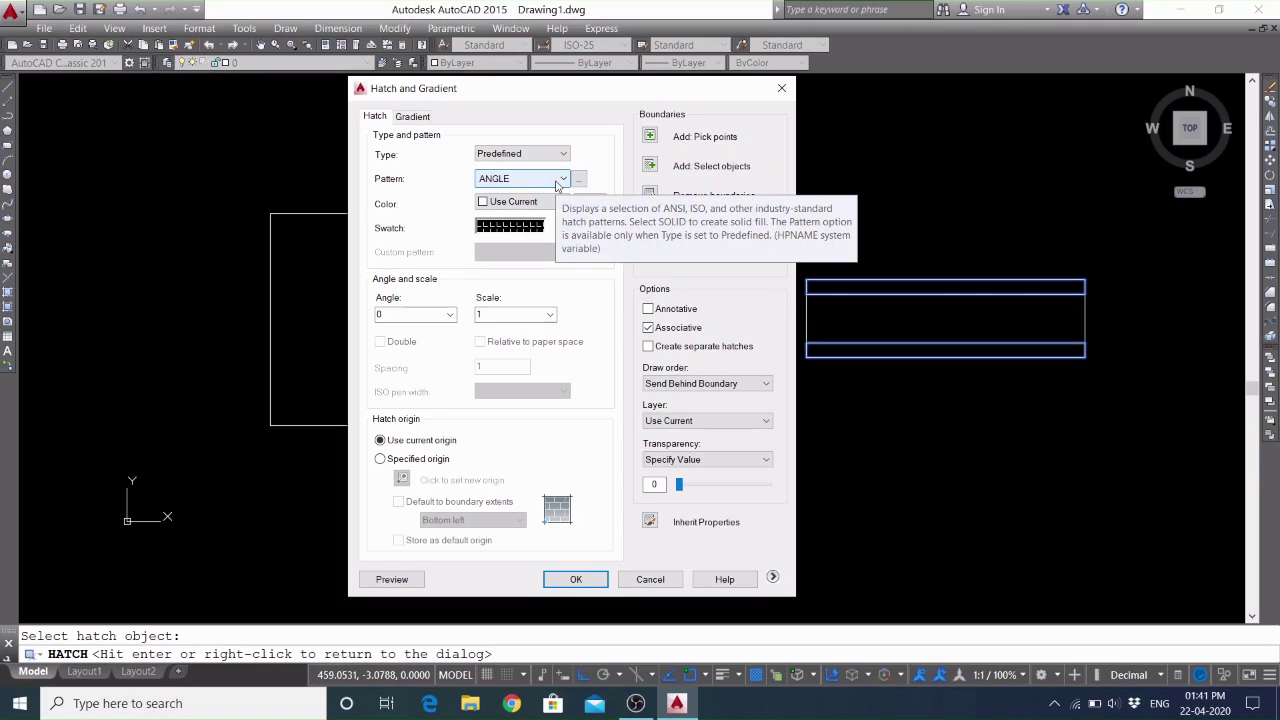
# Look through the predefined hatch patterns and choose BRASS
pyautogui.click(558, 182)
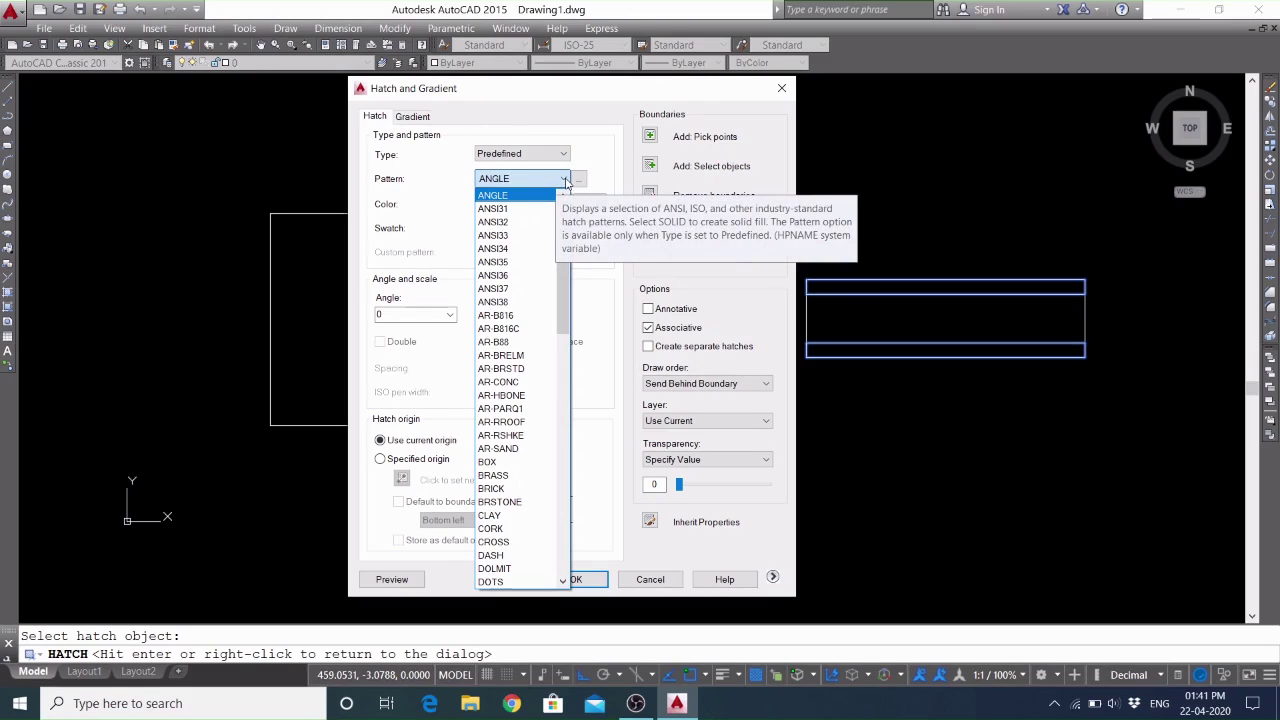
pyautogui.scroll(2, 524, 210)
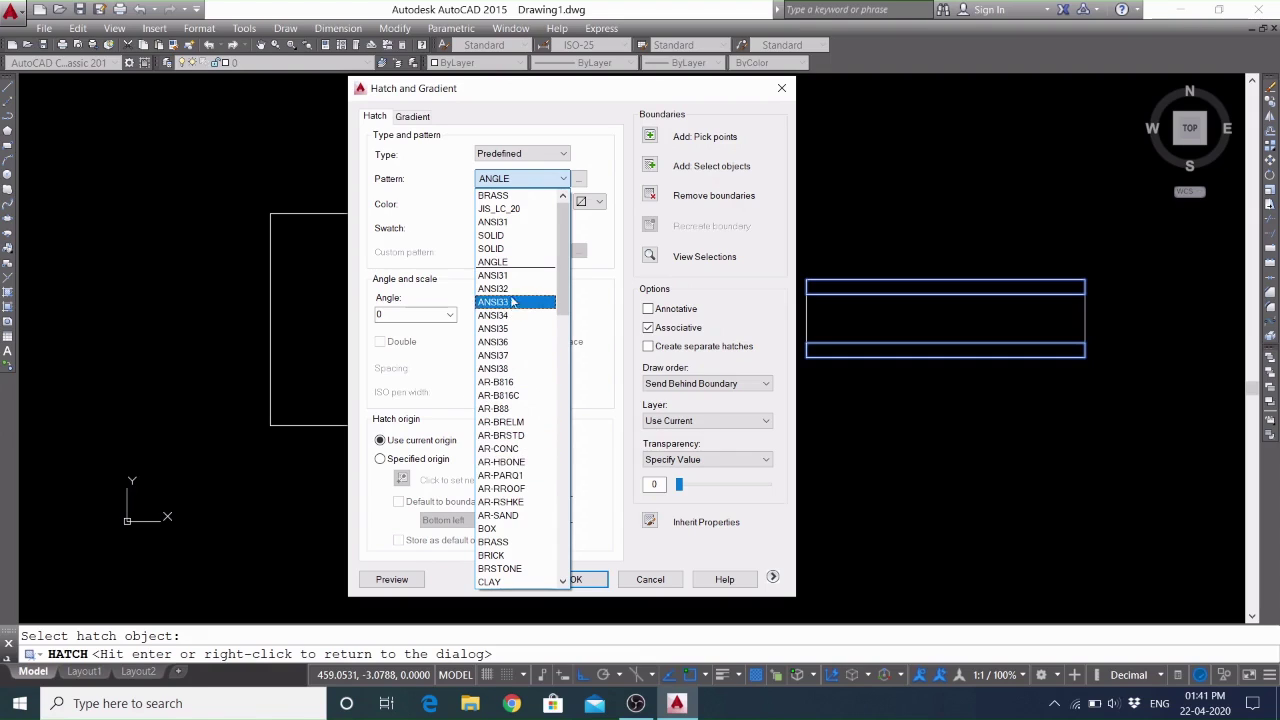
pyautogui.scroll(-2, 520, 470)
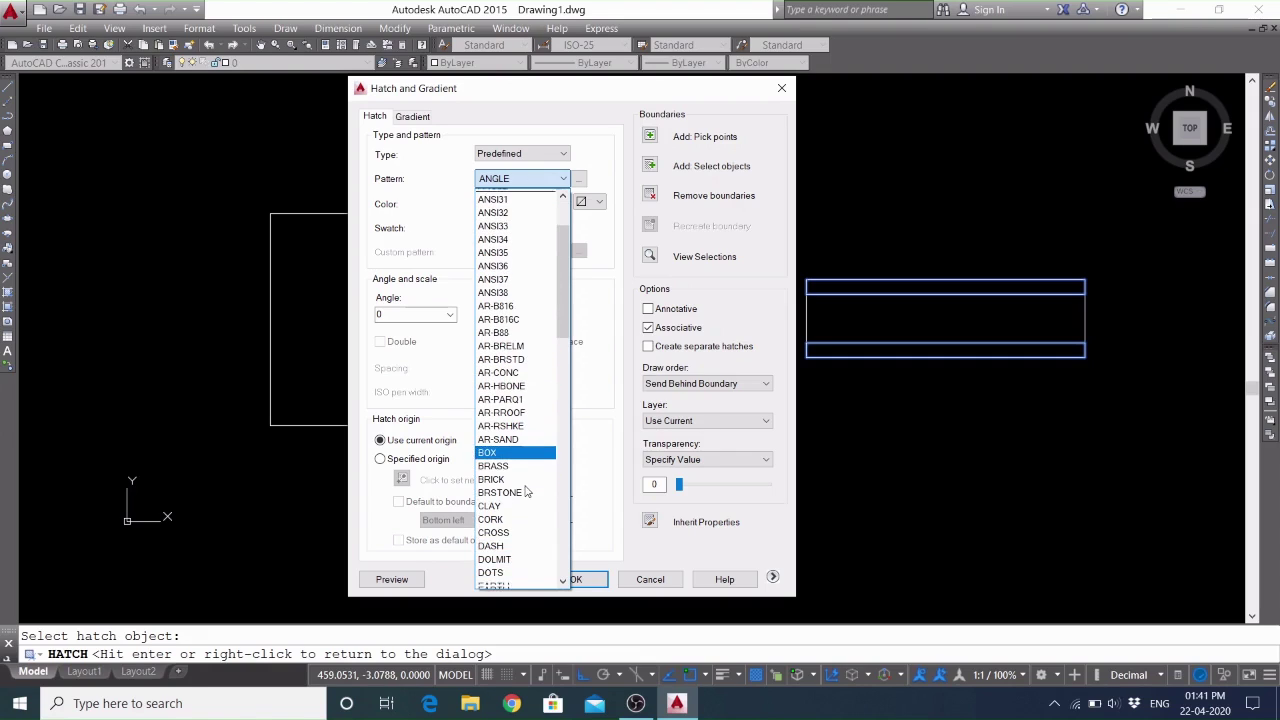
pyautogui.scroll(-2, 500, 395)
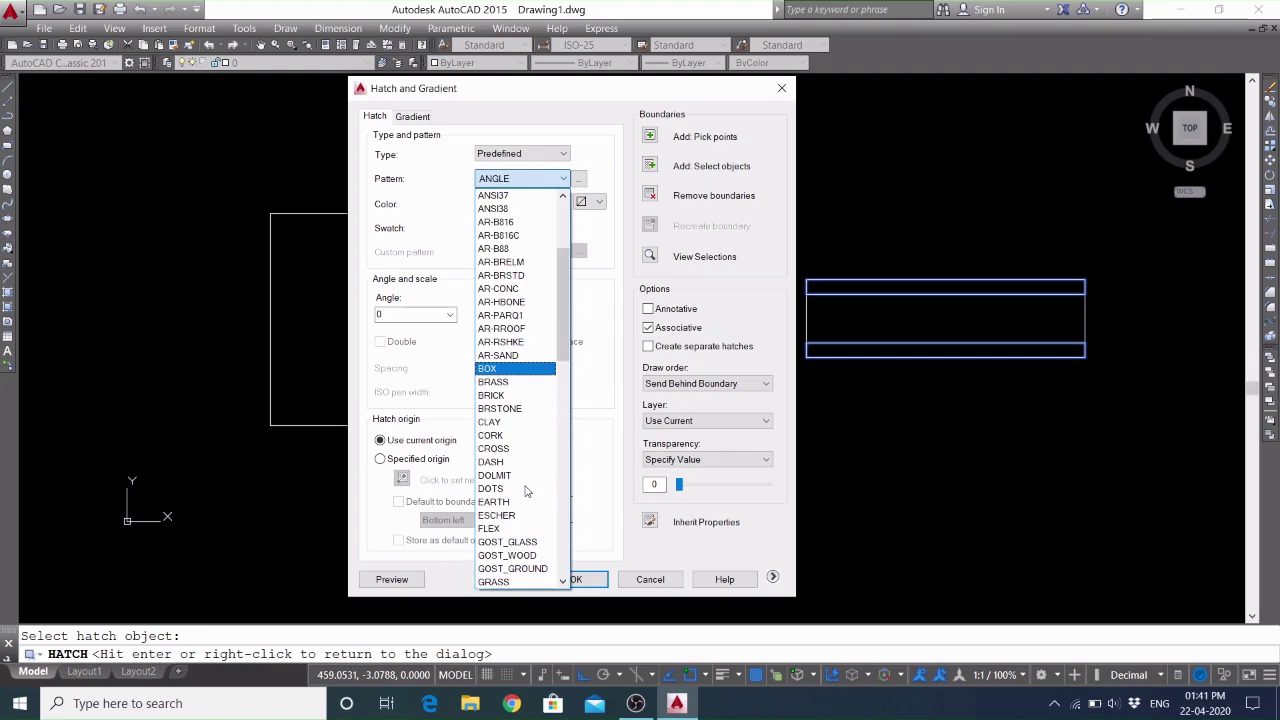
pyautogui.click(493, 382)
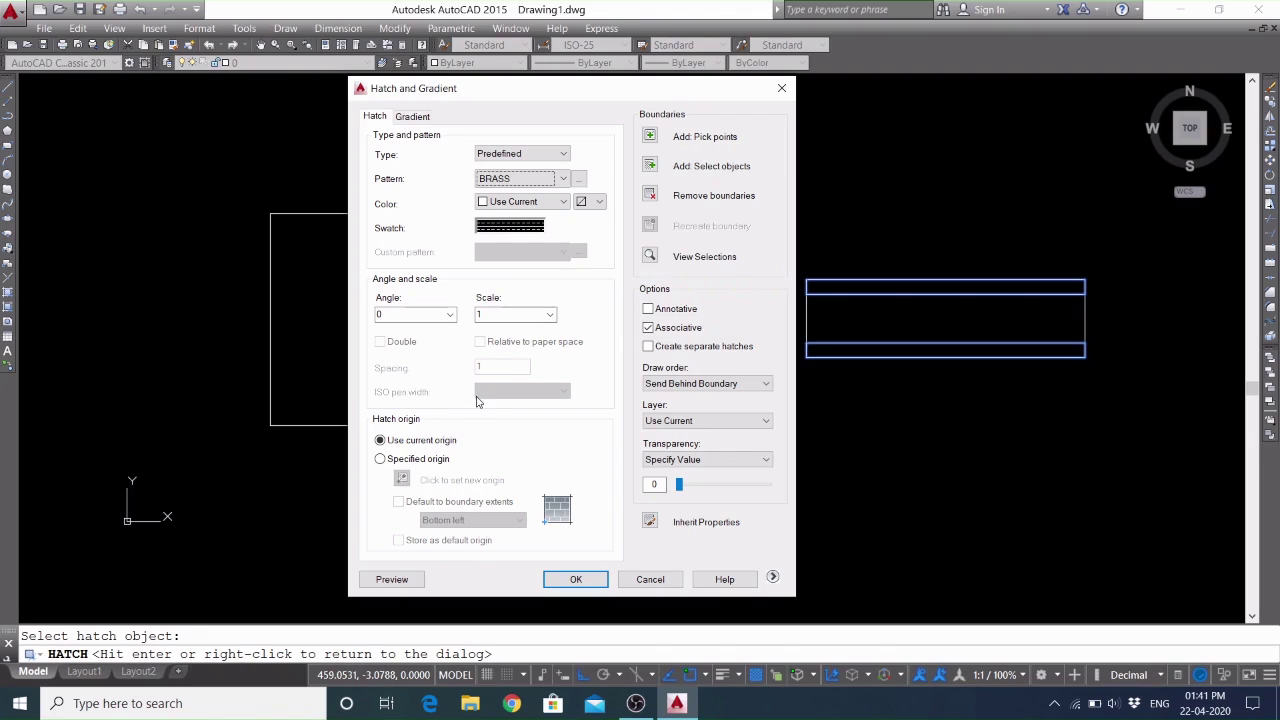
# Preview the BRASS hatch in both strips, examine its line spacing up close, and return to the hatch settings
pyautogui.click(392, 579)
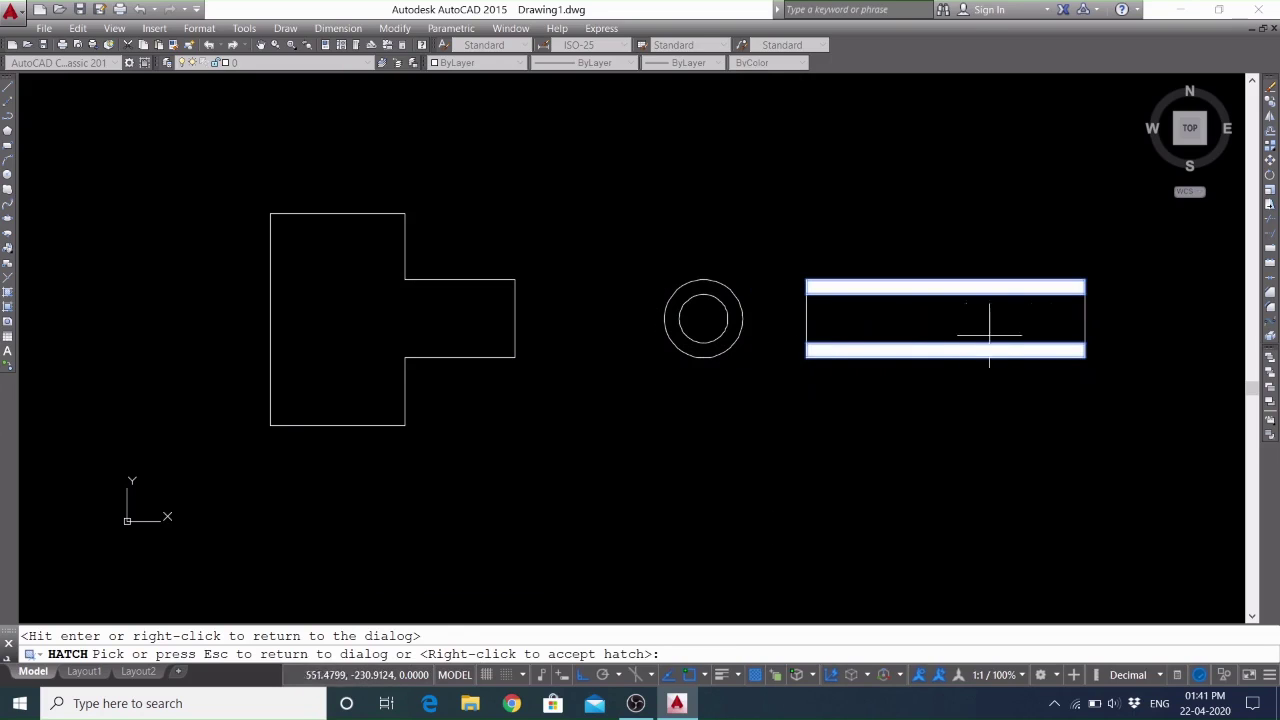
pyautogui.scroll(6, 1058, 351)
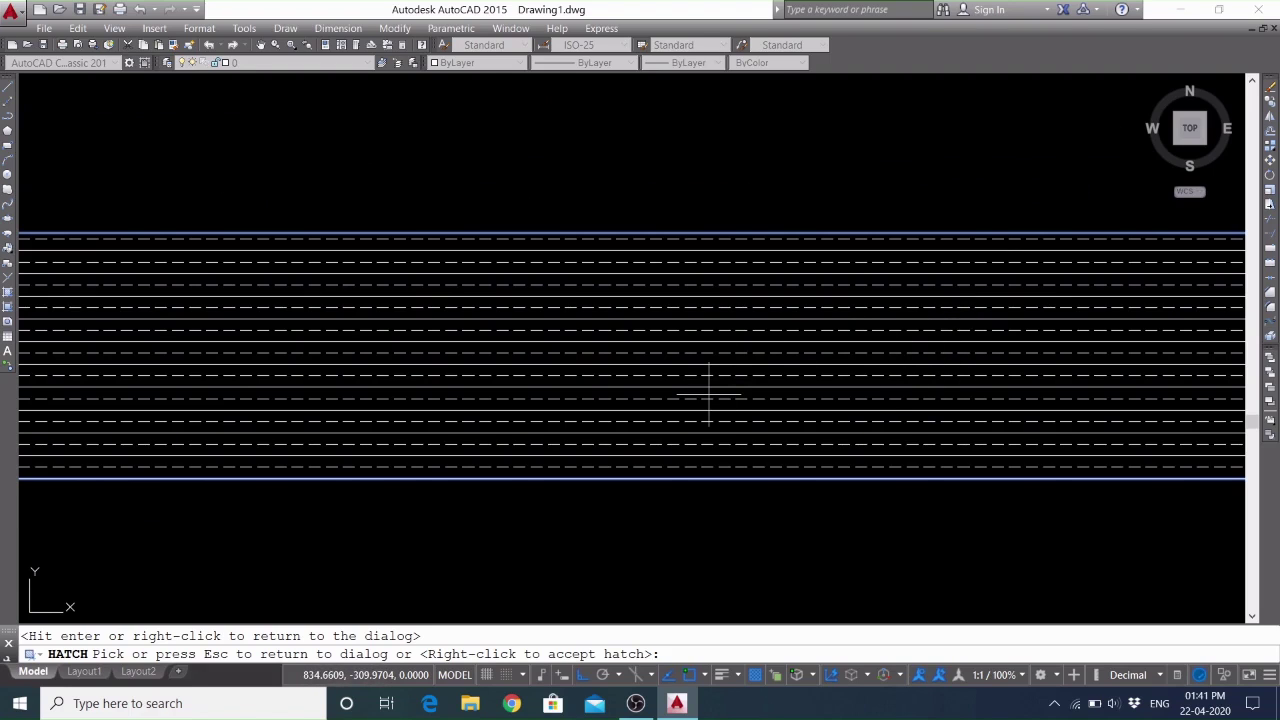
pyautogui.scroll(-5, 712, 412)
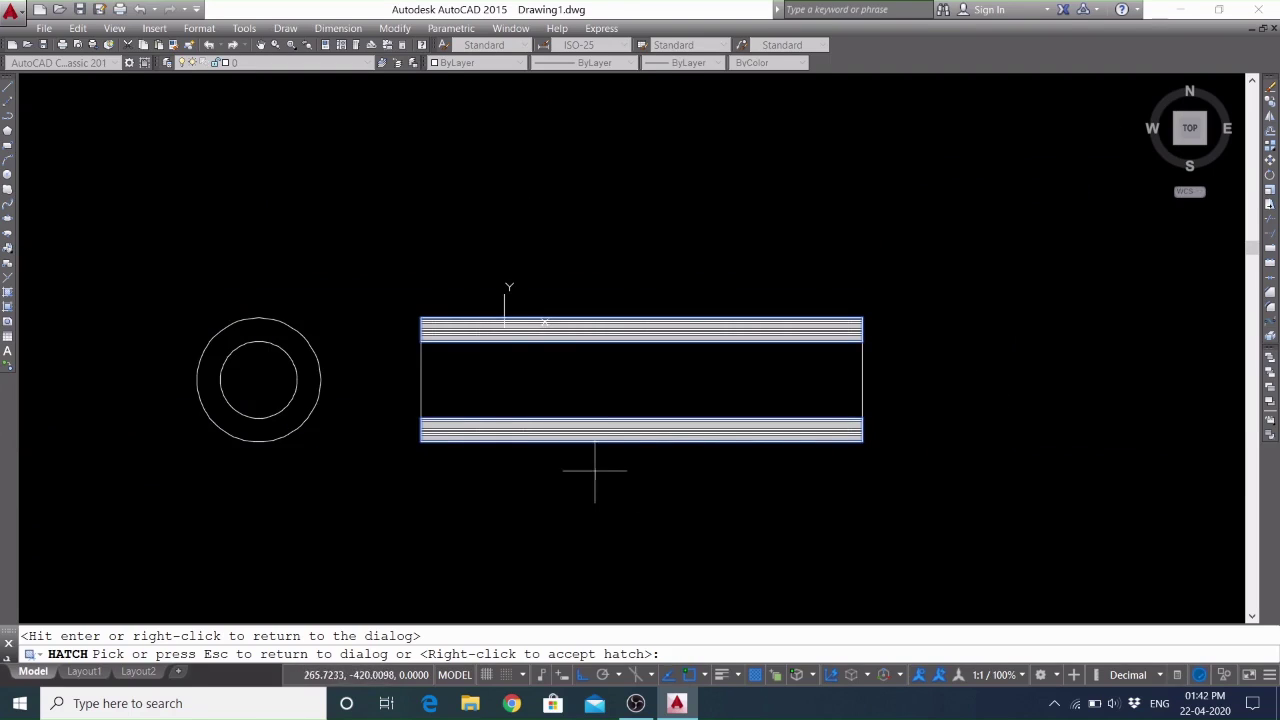
pyautogui.scroll(-4, 1108, 404)
pyautogui.scroll(4, 1002, 401)
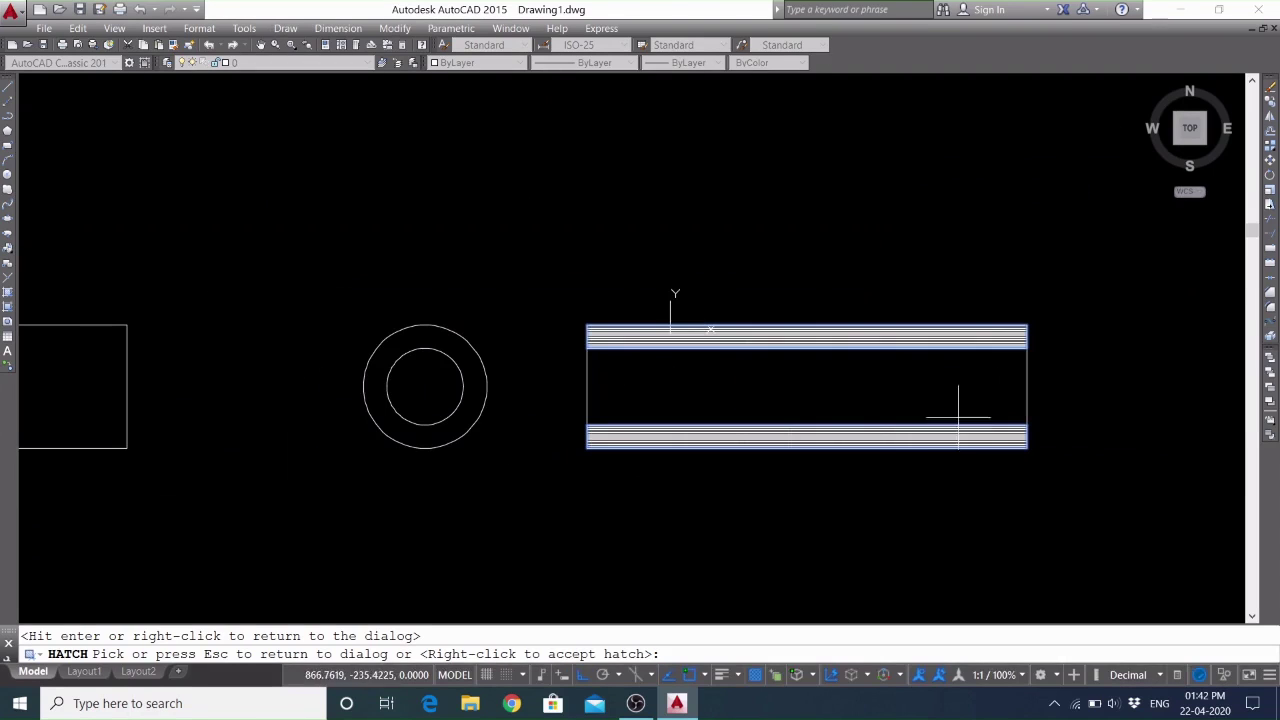
pyautogui.press('Return')
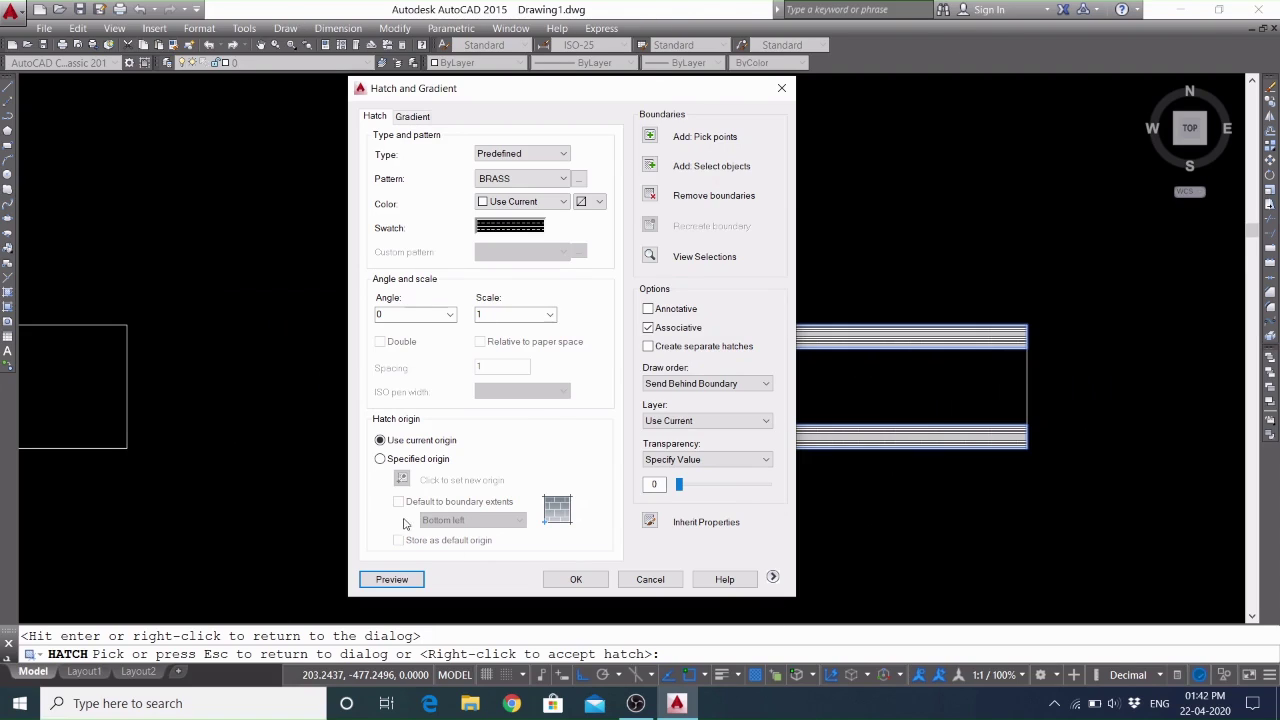
# Set the hatch scale to 5, preview it in both strips, and return to the hatch settings
pyautogui.doubleClick(492, 316)
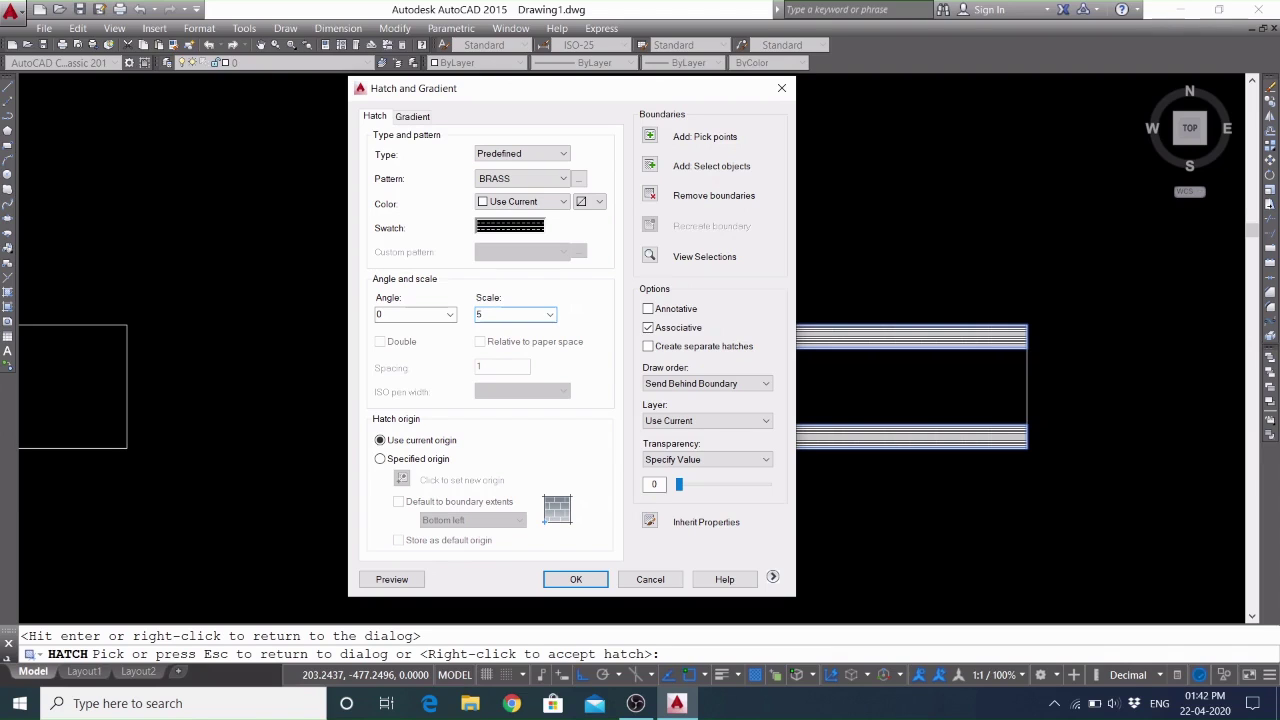
pyautogui.click(395, 580)
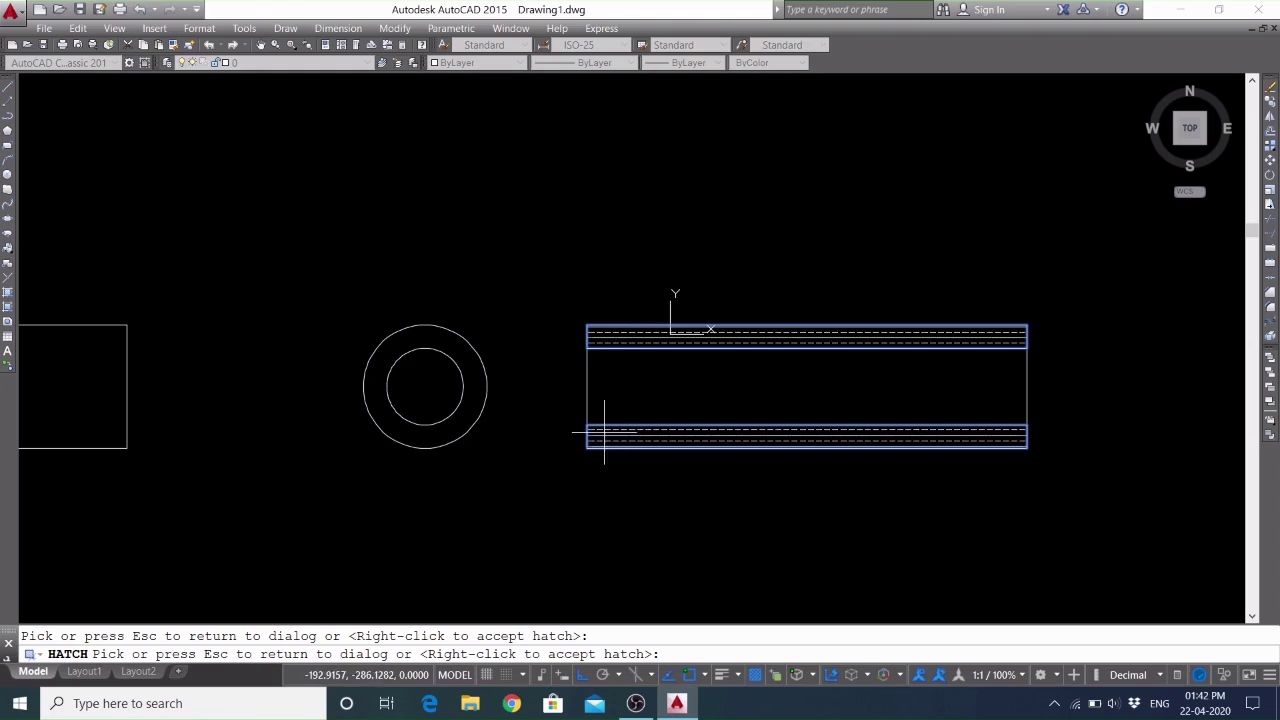
pyautogui.press('Escape')
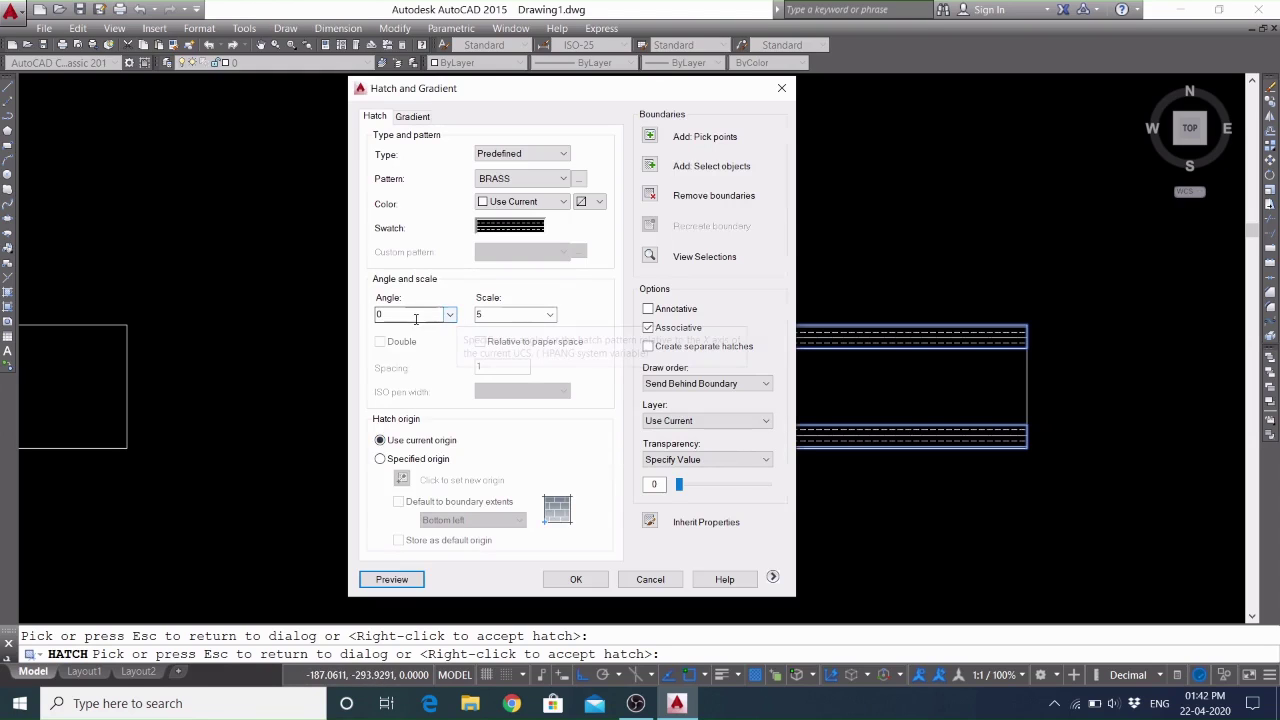
# Set the hatch scale to 8 and apply the BRASS hatch to both strips
pyautogui.doubleClick(490, 313)
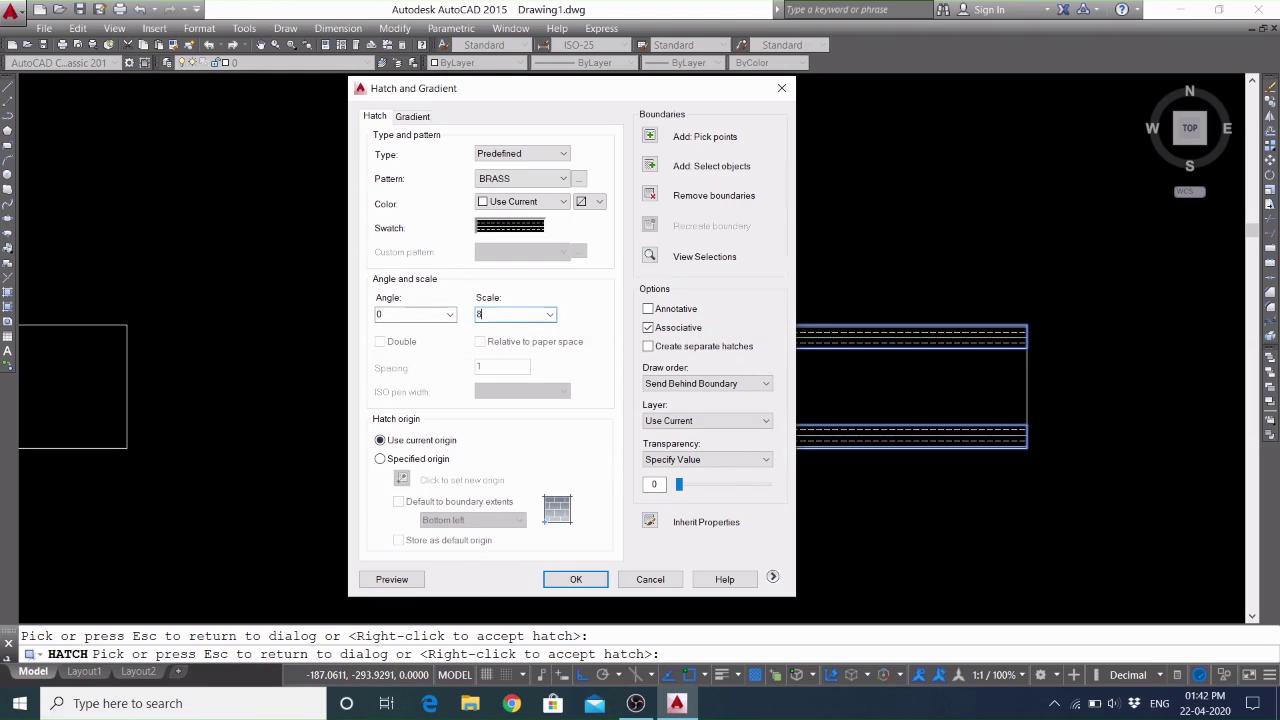
pyautogui.press('Return')
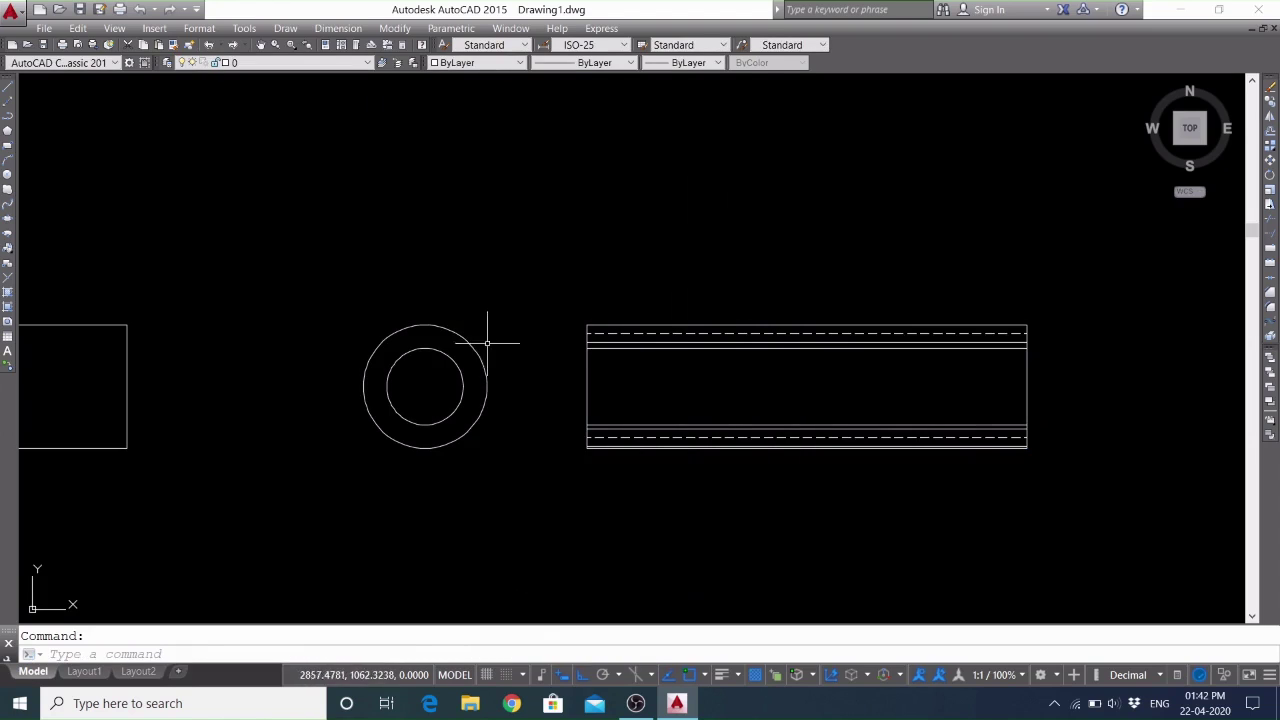
# Try a scale of 6 on the applied BRASS hatch in both strips and settle on a scale of 5
pyautogui.moveTo(815, 333)
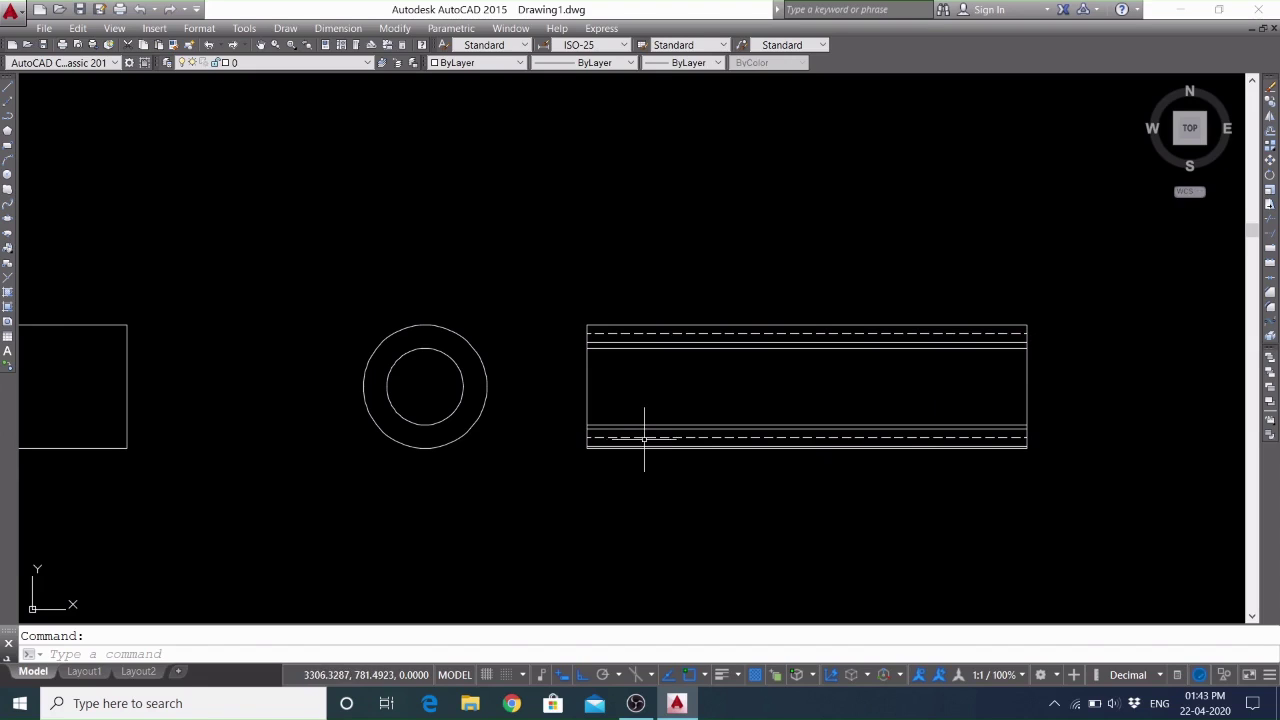
pyautogui.click(899, 437)
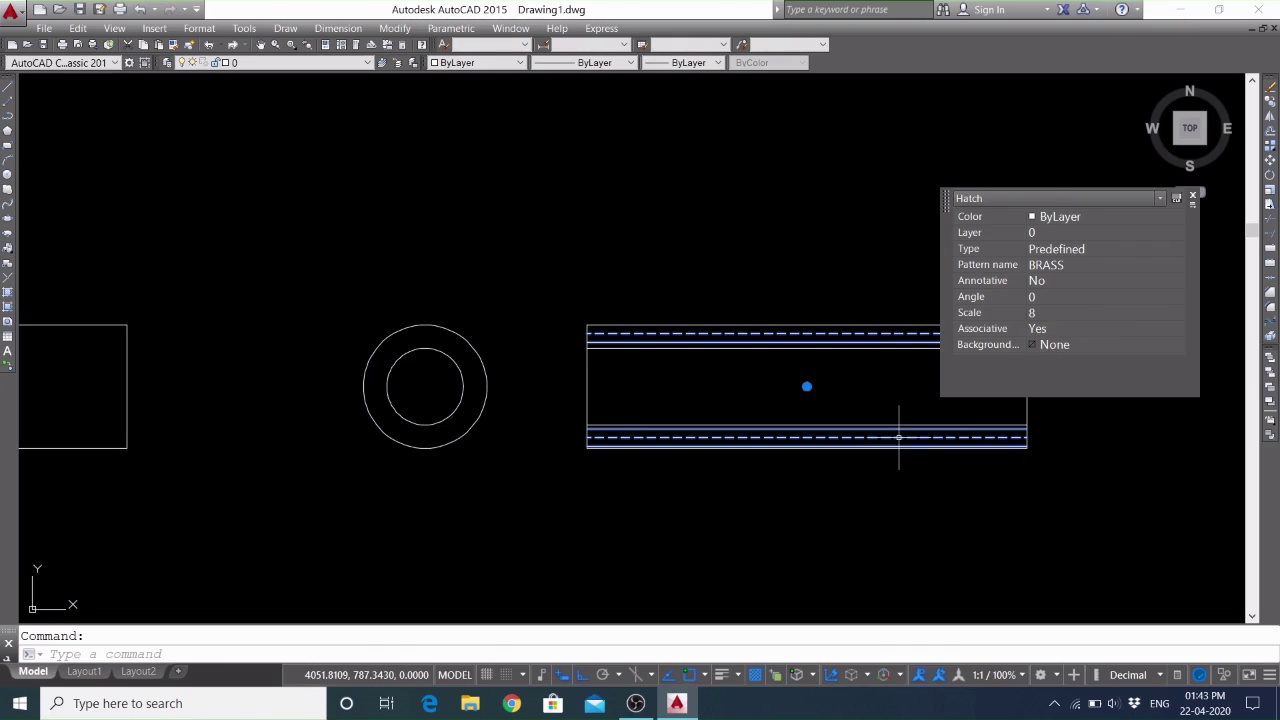
pyautogui.click(1060, 314)
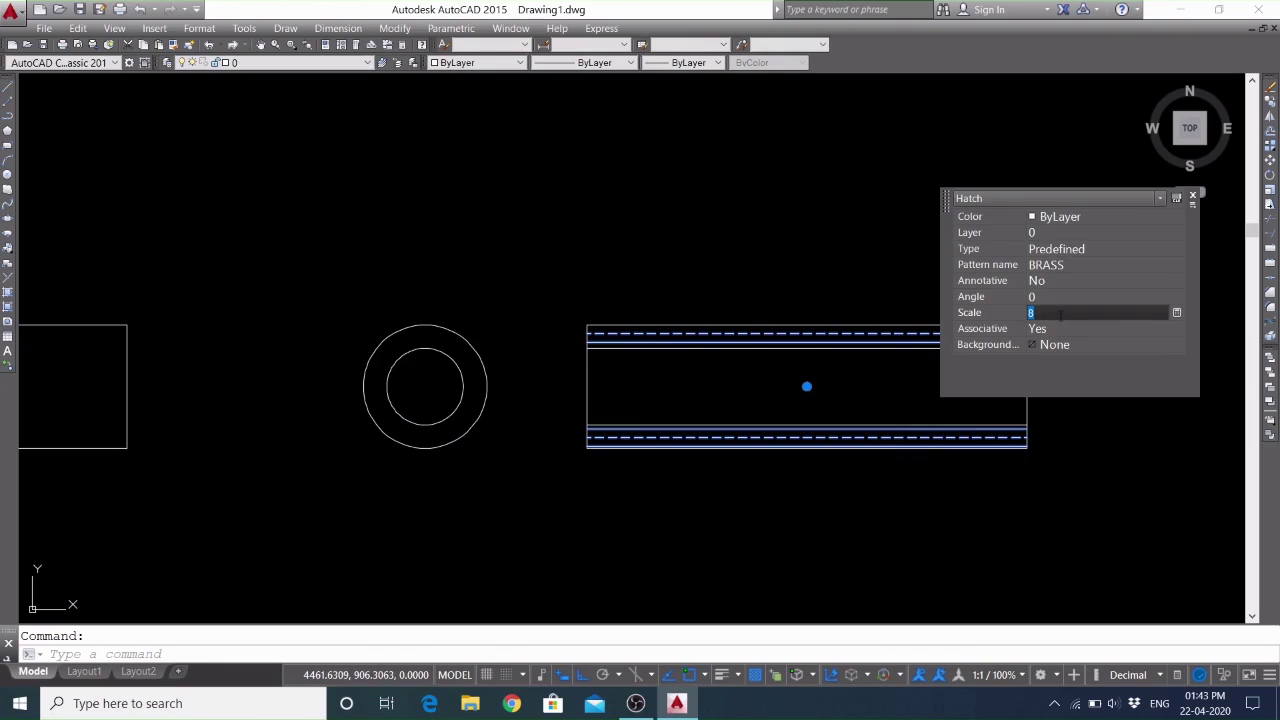
pyautogui.press('Return')
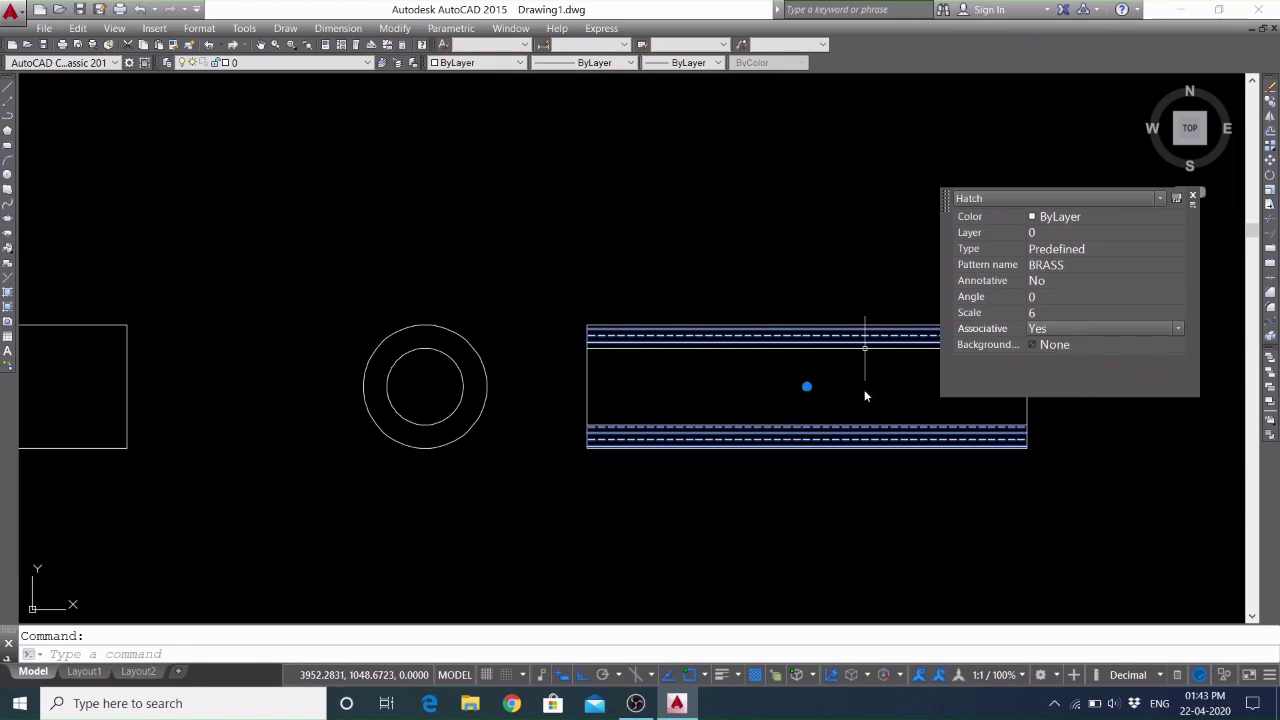
pyautogui.click(1035, 313)
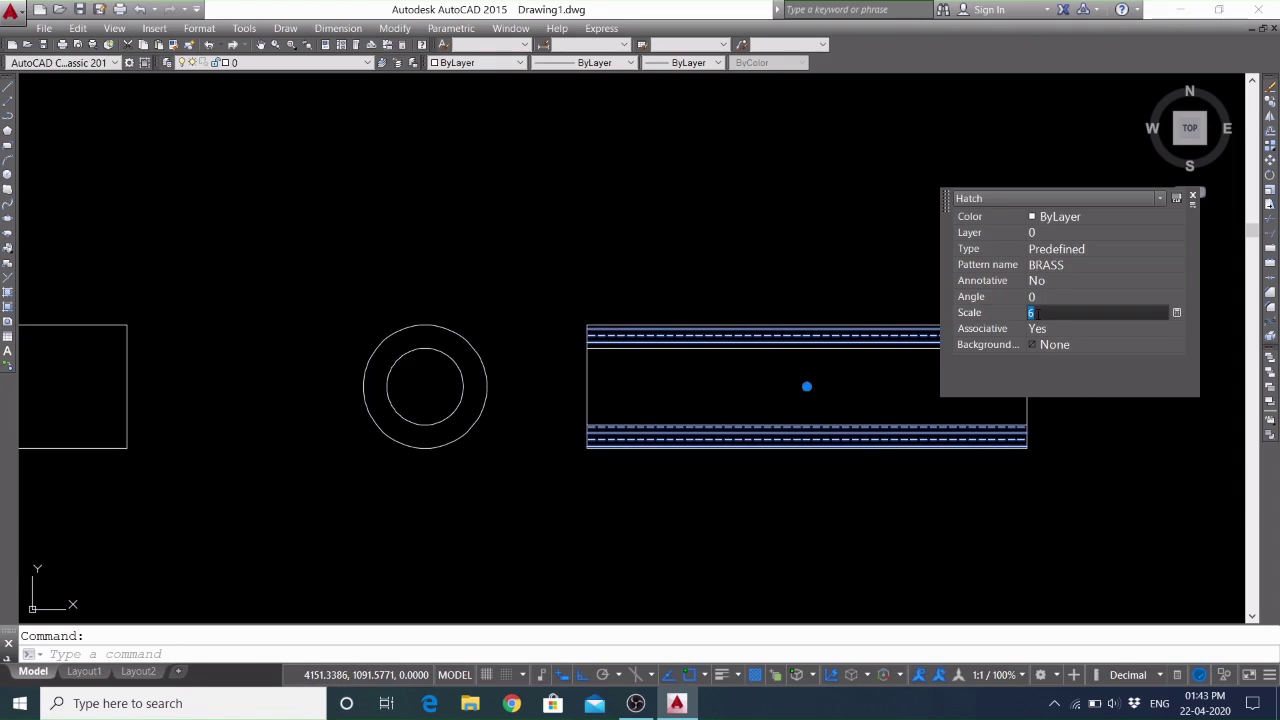
pyautogui.write('5')
pyautogui.press('Return')
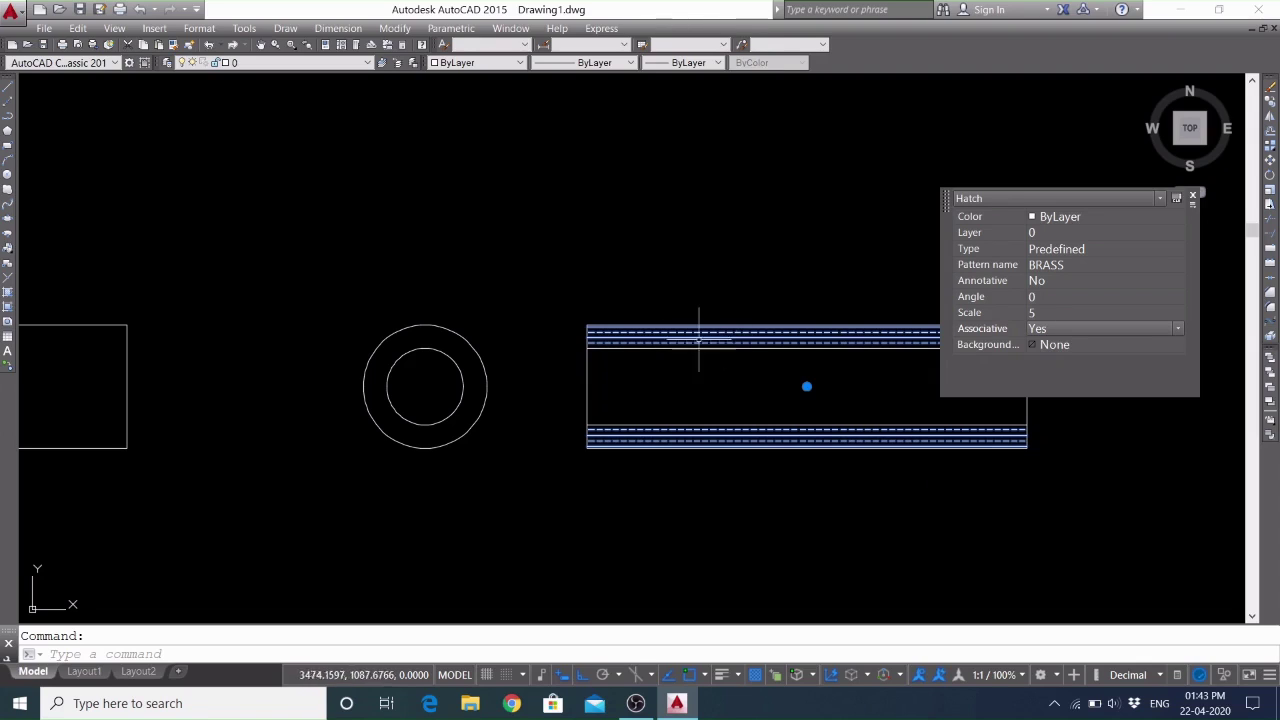
# Set the BRASS hatch's angle to 30 and its Associative property to No
pyautogui.click(1044, 295)
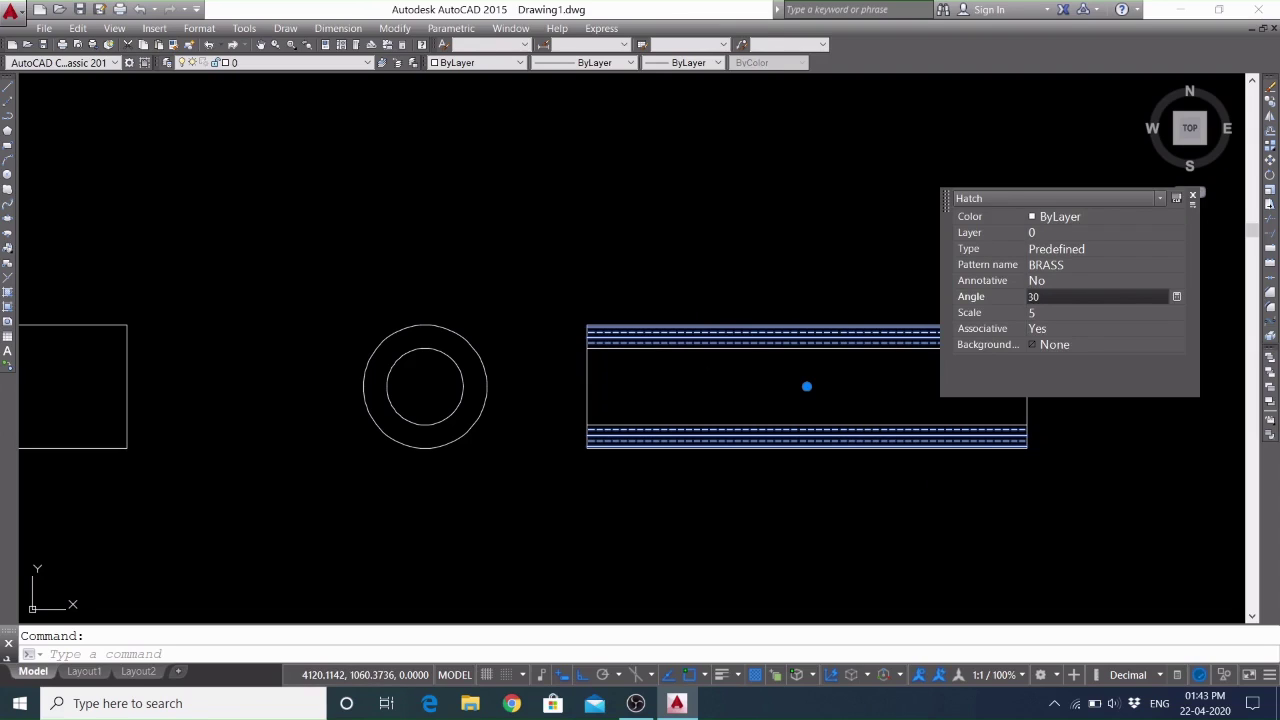
pyautogui.press('Tab')
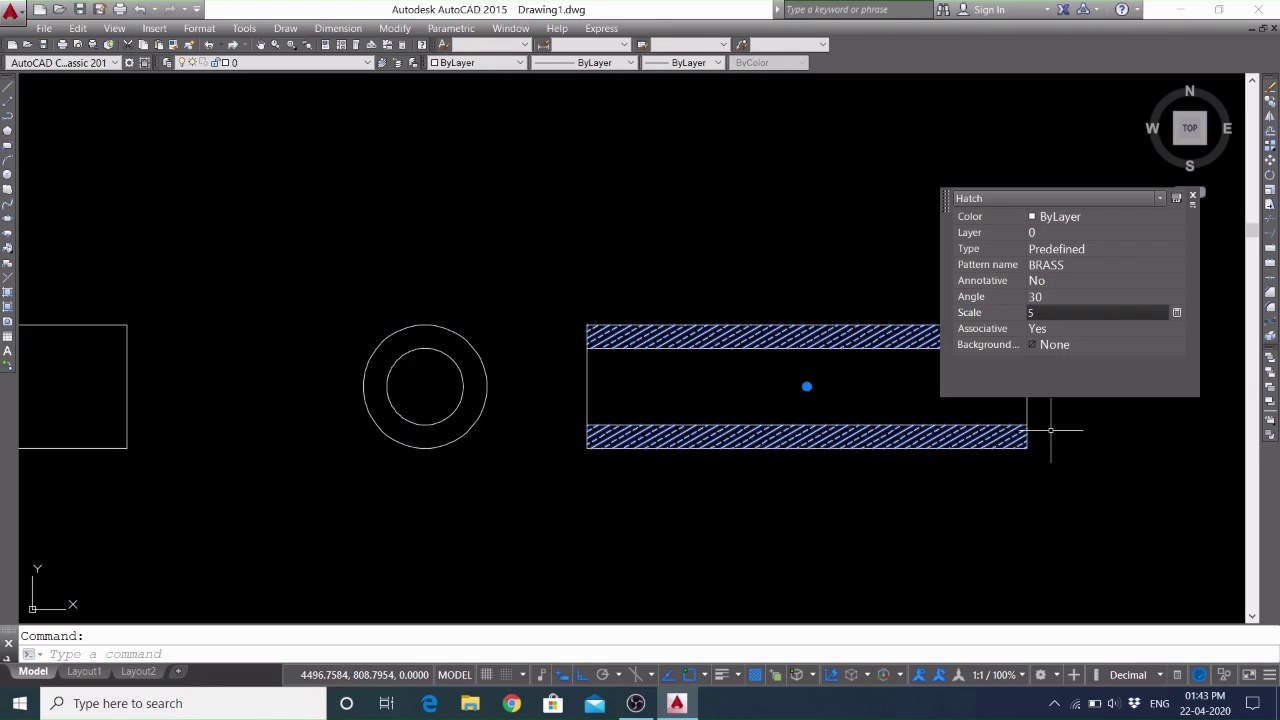
pyautogui.click(1110, 328)
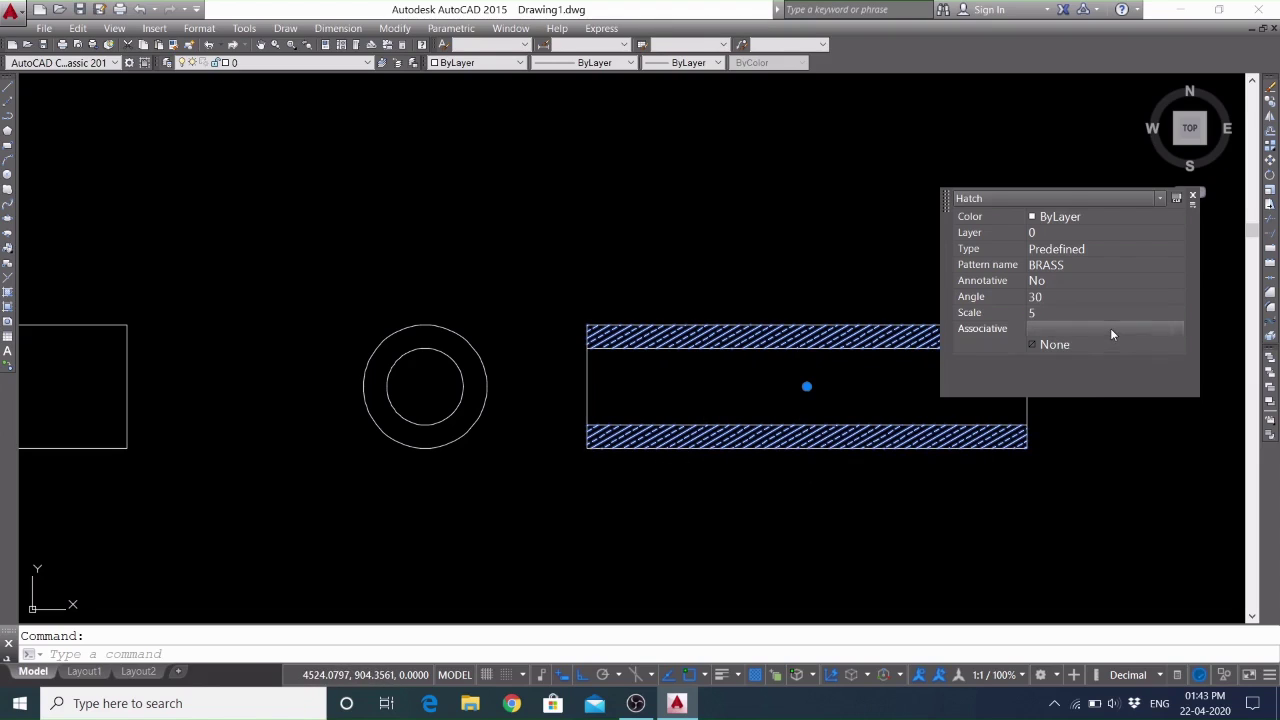
pyautogui.click(1140, 326)
pyautogui.click(1141, 353)
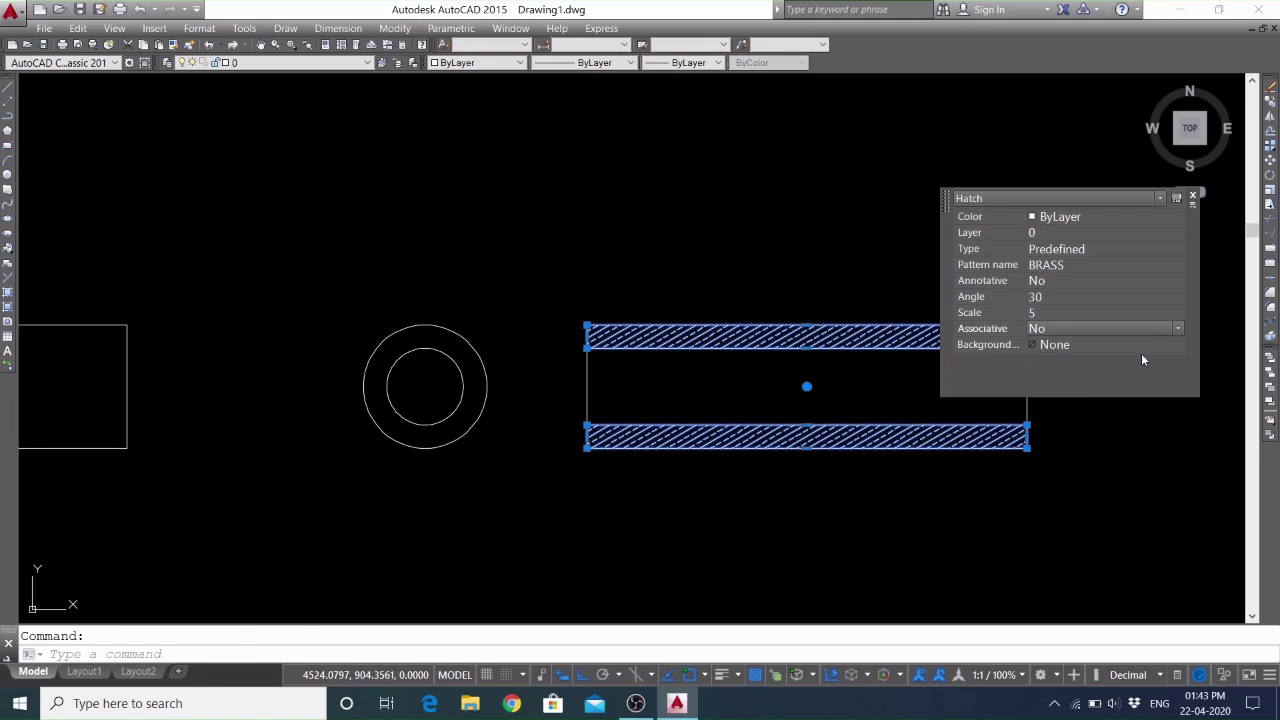
# Try to set the hatch's Associative property back to Yes
pyautogui.click(1148, 328)
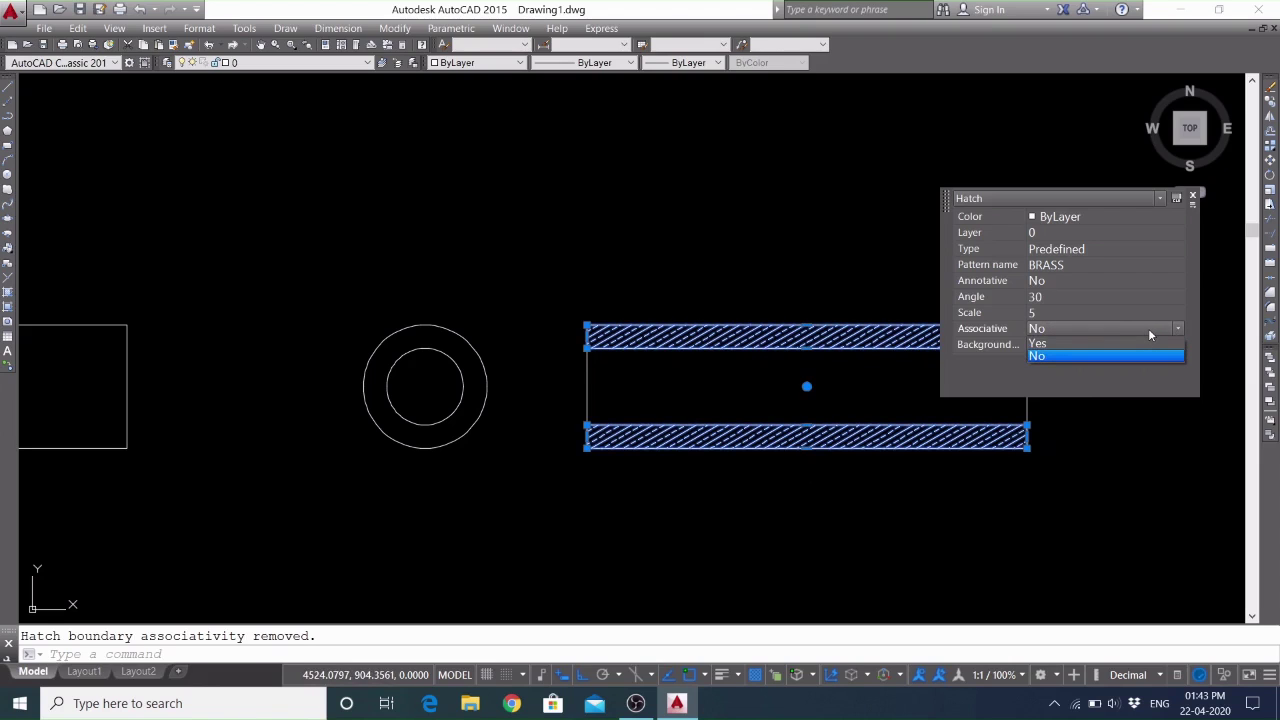
pyautogui.click(1145, 342)
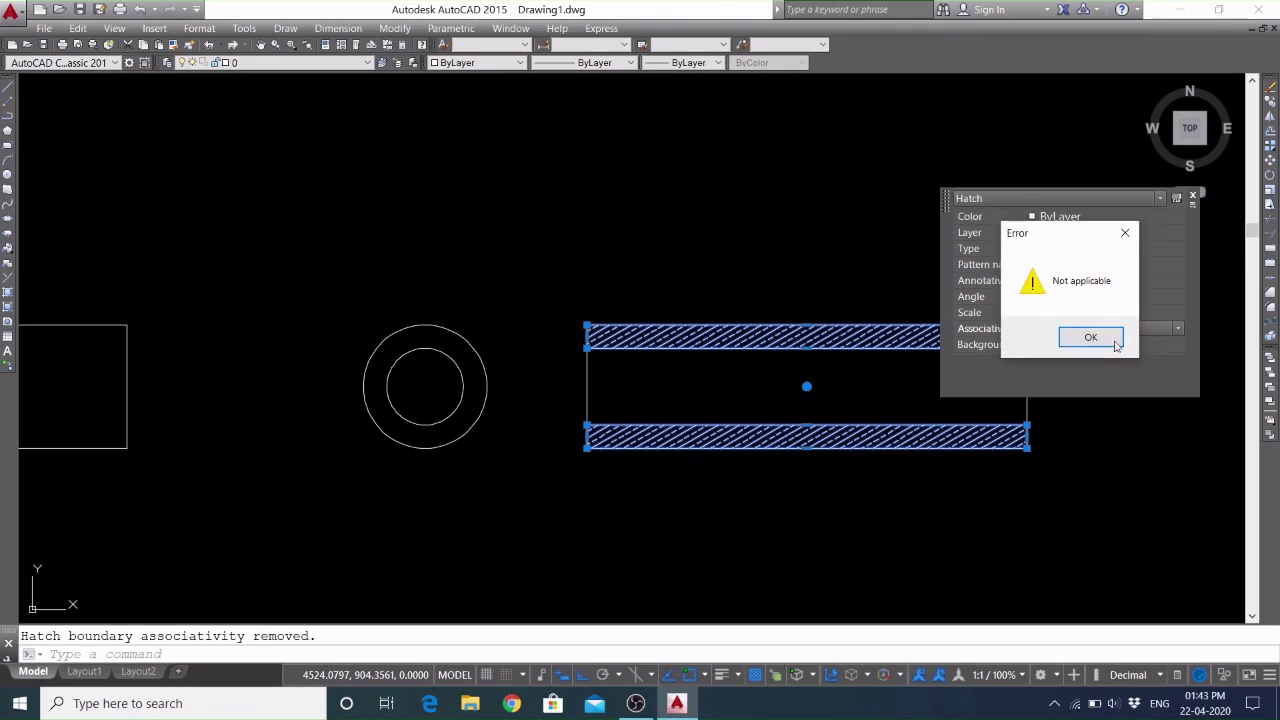
pyautogui.click(1095, 337)
pyautogui.click(1104, 328)
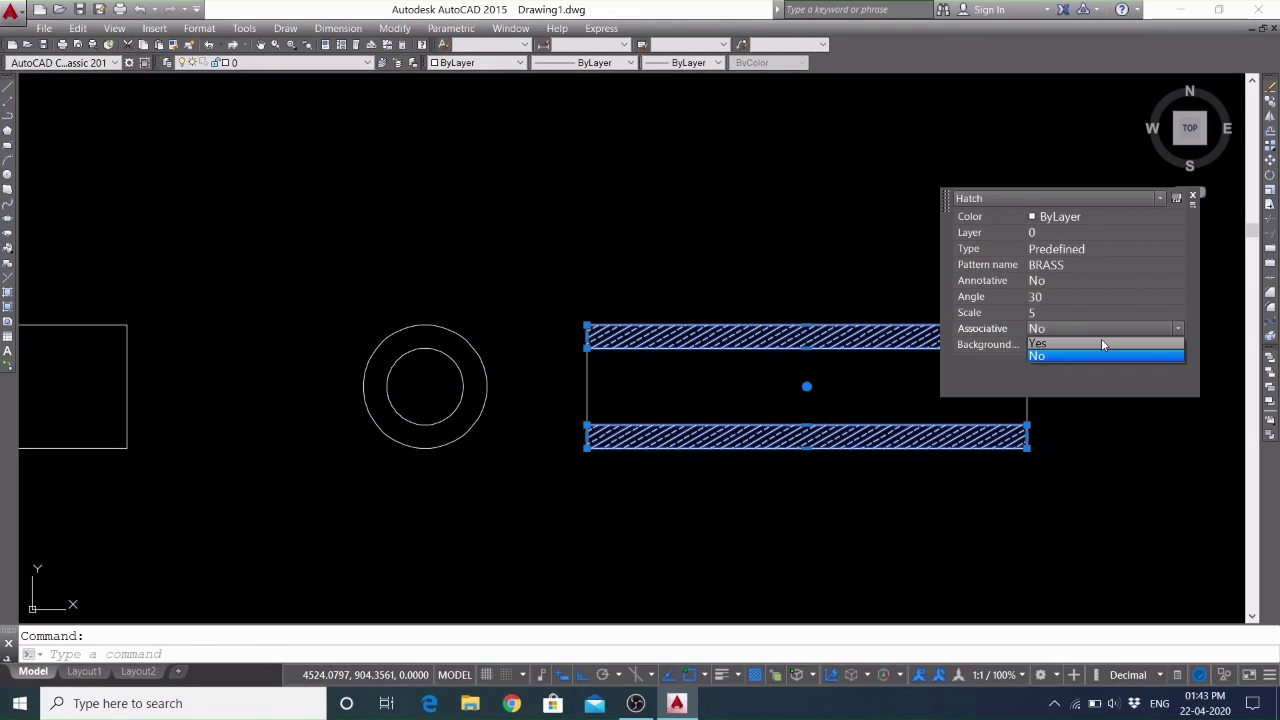
pyautogui.click(1101, 343)
pyautogui.click(1102, 343)
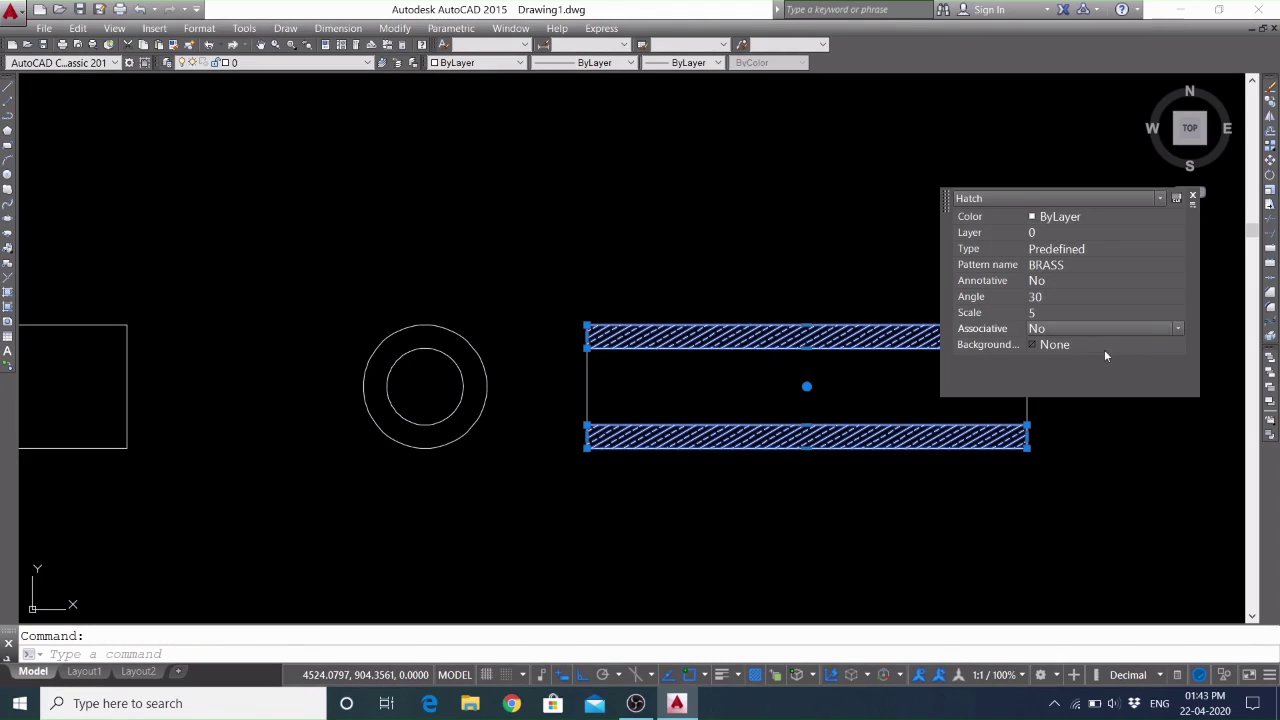
# Preview background colours such as cyan behind the hatch and keep the background at None
pyautogui.click(1109, 347)
pyautogui.click(1174, 346)
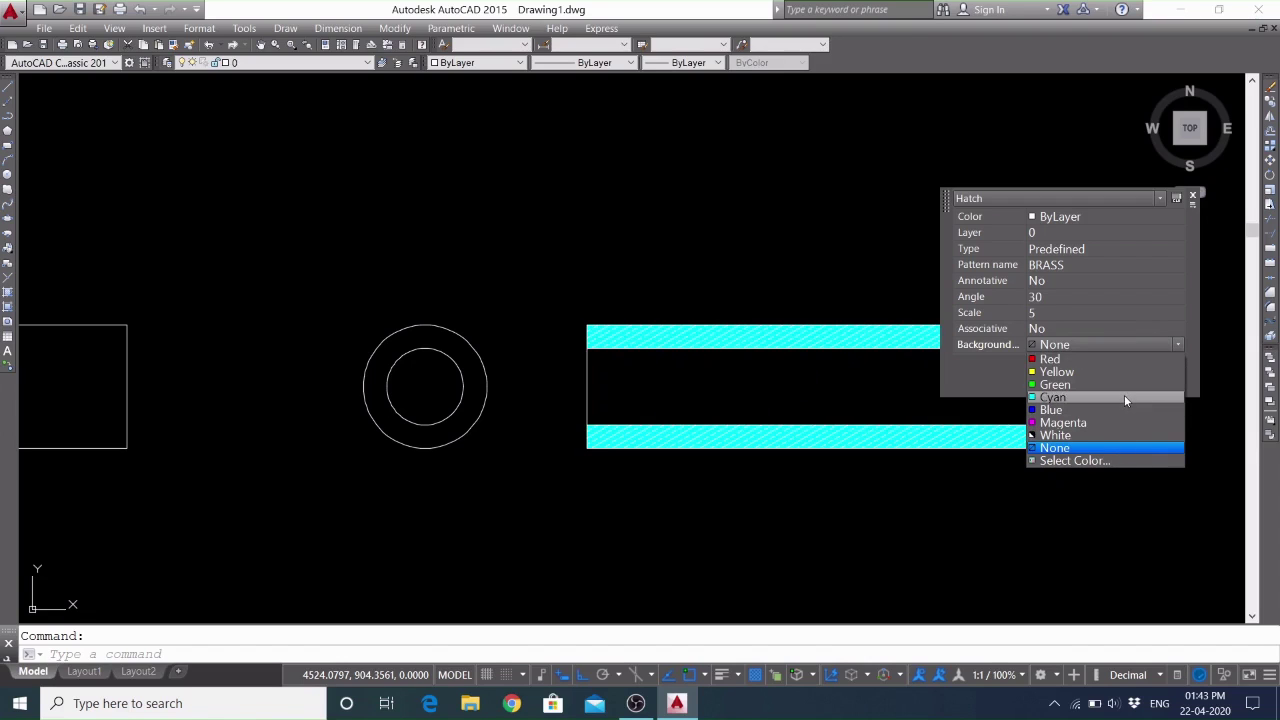
pyautogui.click(1155, 220)
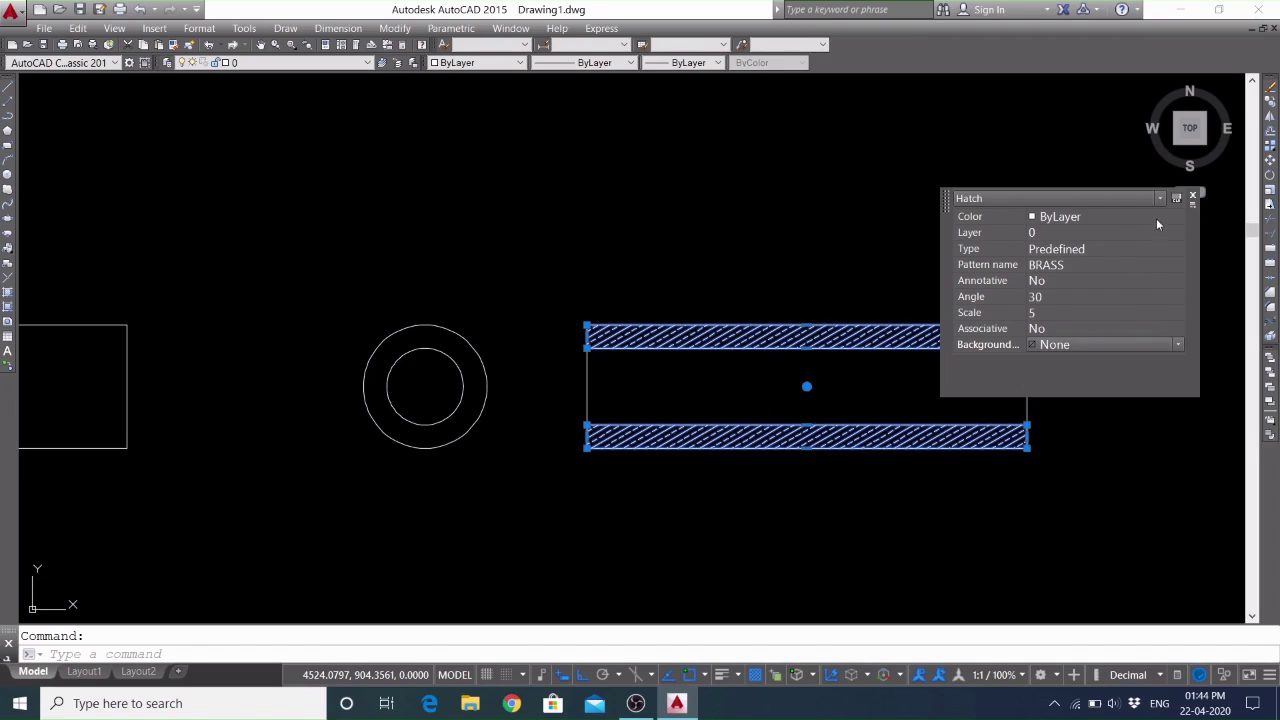
# Set the hatch colour to Blue, close its quick properties and clear the selection
pyautogui.click(1177, 220)
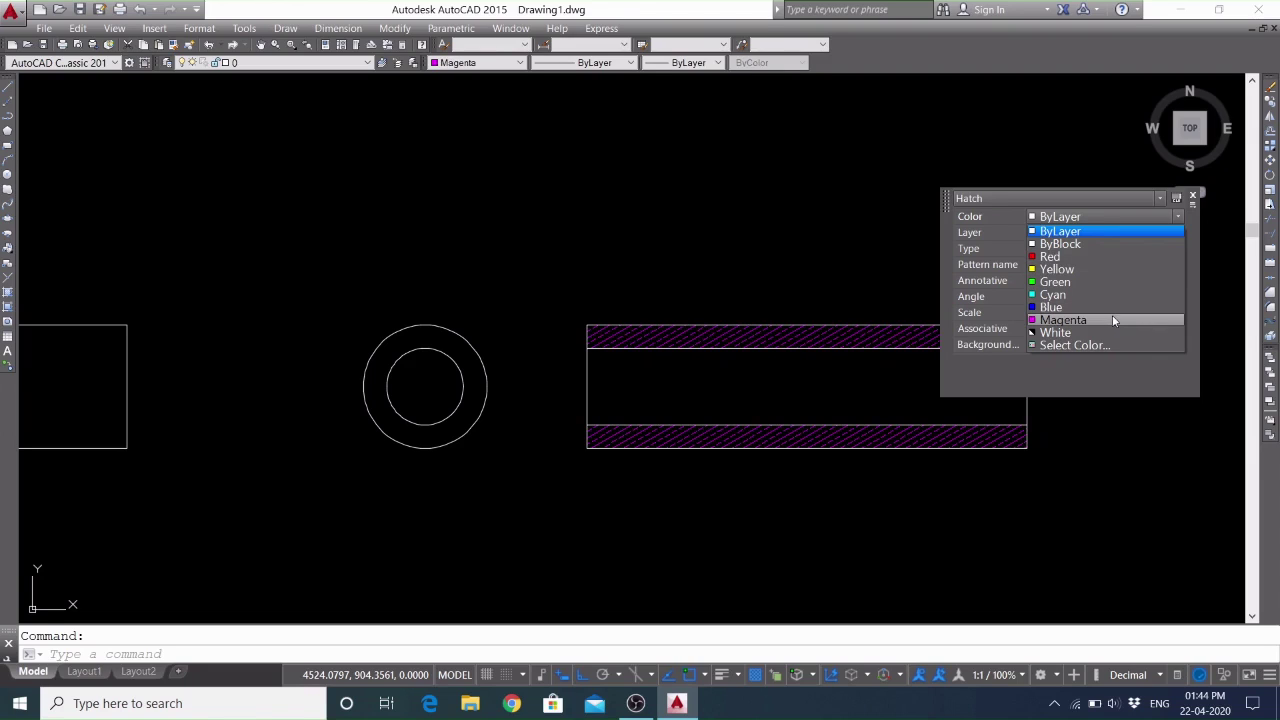
pyautogui.click(1116, 305)
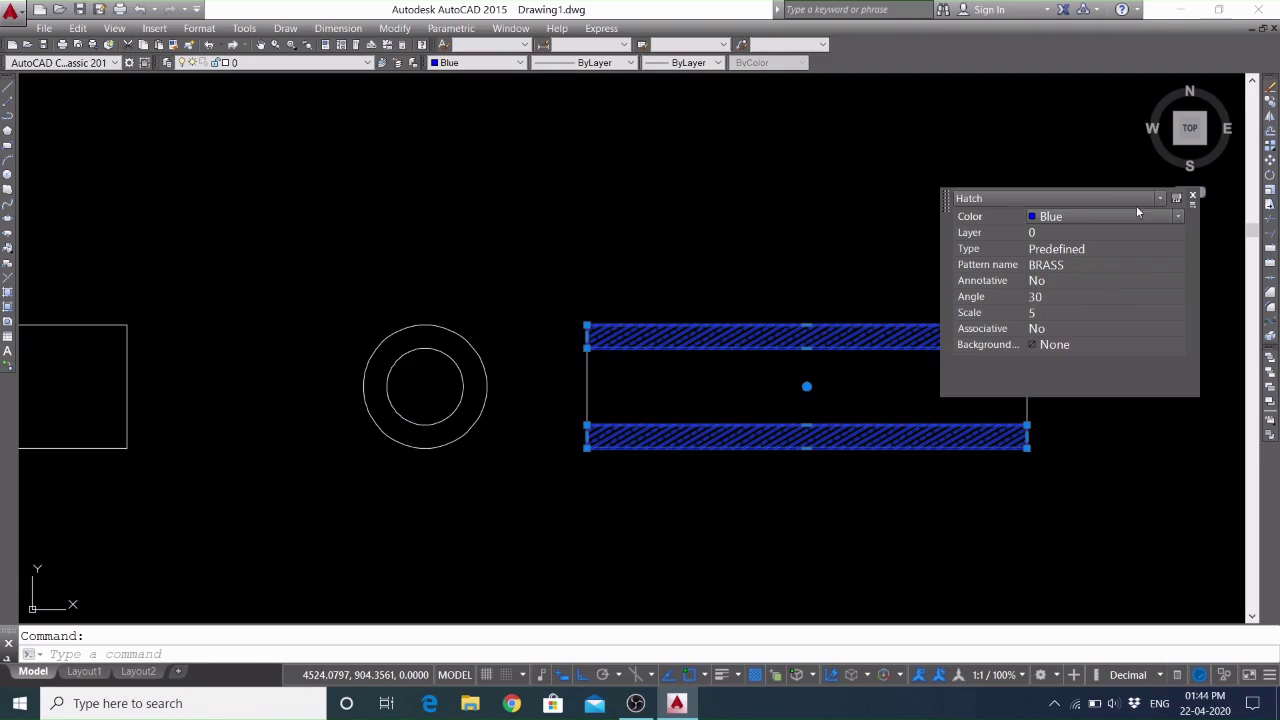
pyautogui.click(1194, 197)
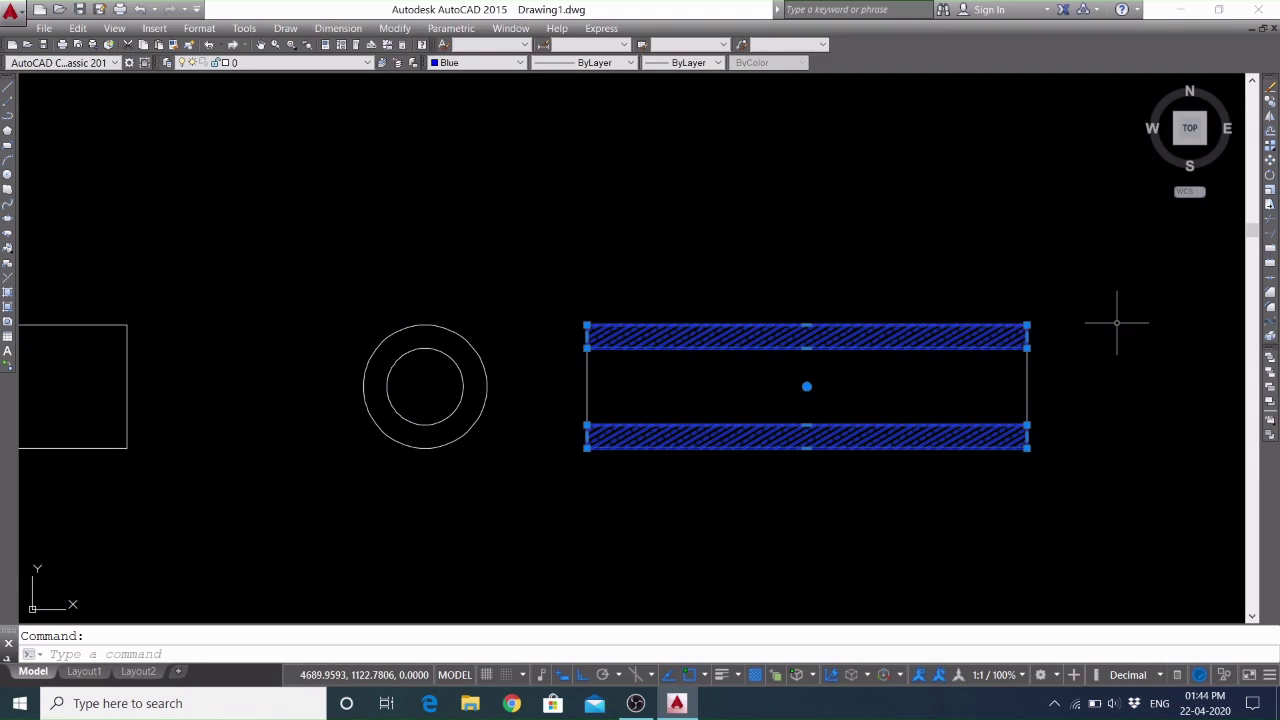
pyautogui.press('Escape')
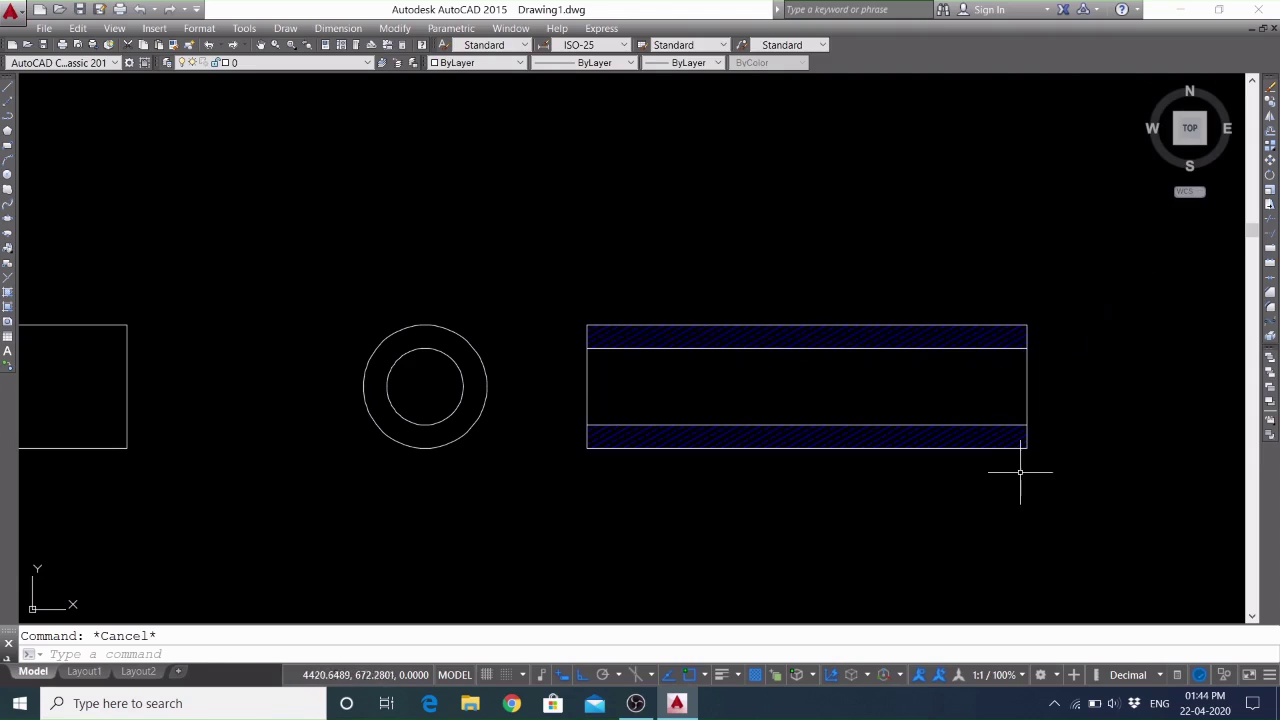
# Draw a four-line open rectangle about 496 units high above the hatched view, leaving a gap at its upper-left corner
pyautogui.scroll(-2, 822, 380)
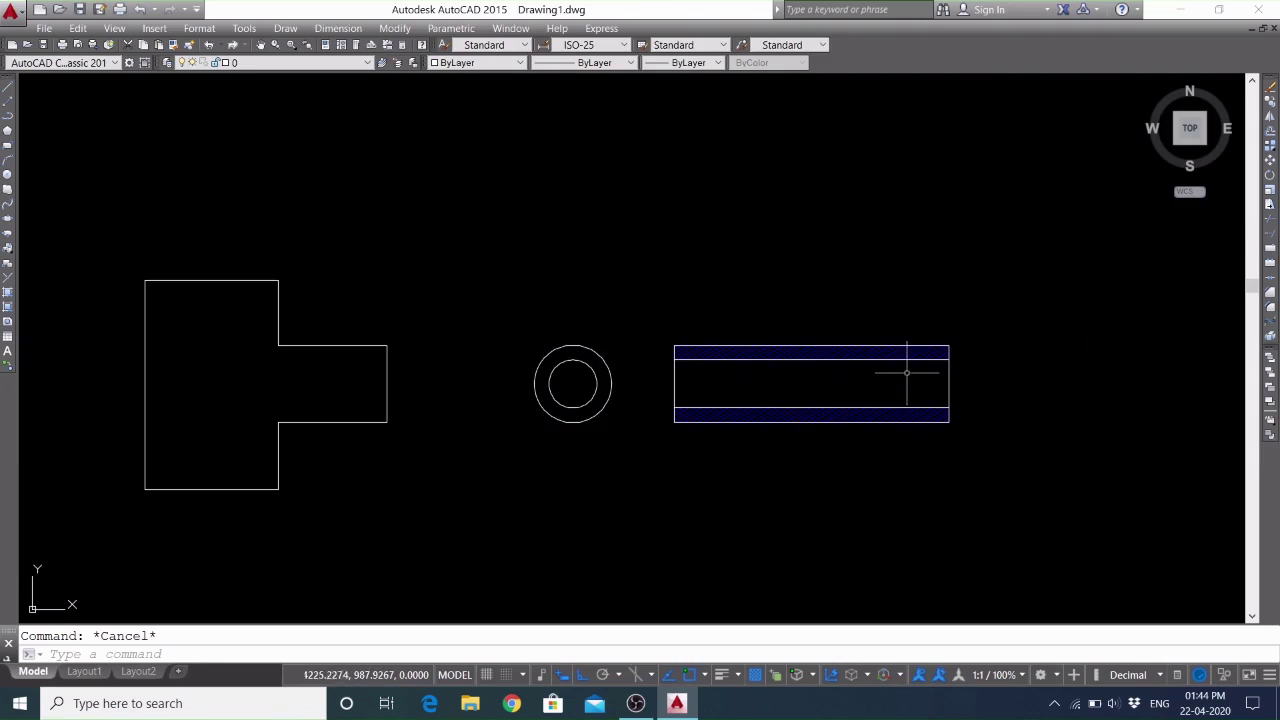
pyautogui.click(7, 148)
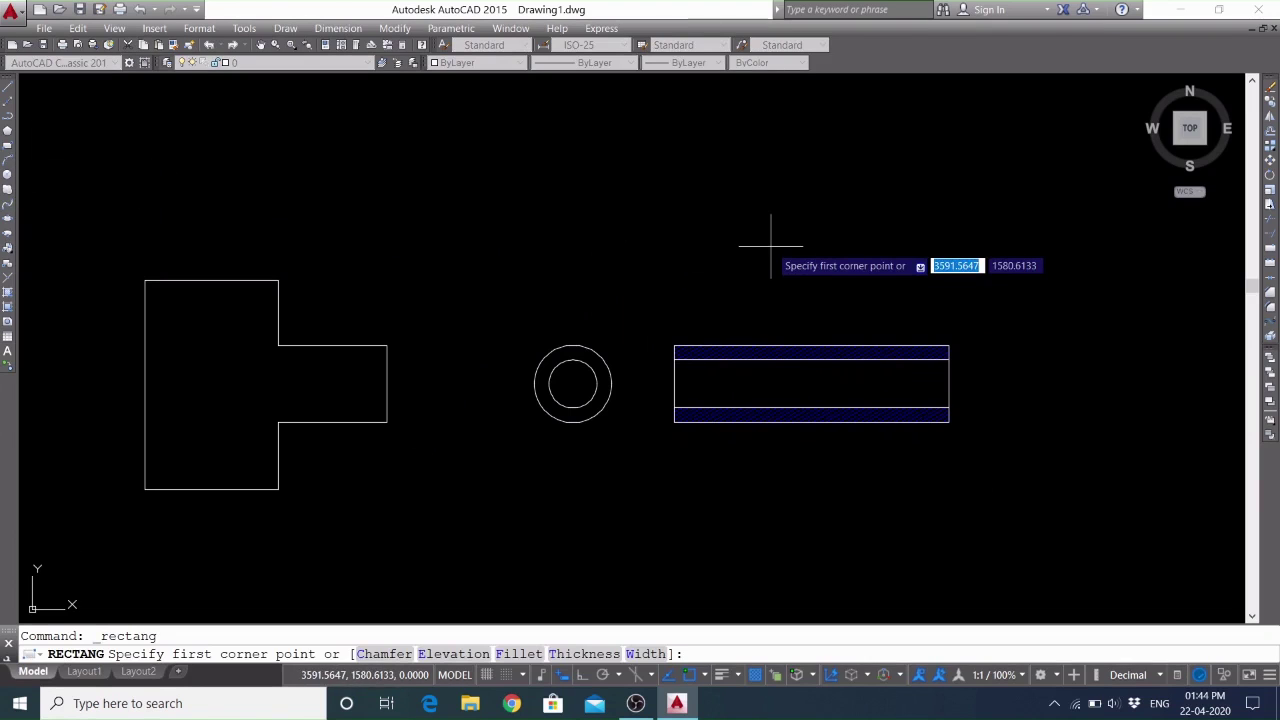
pyautogui.click(7, 88)
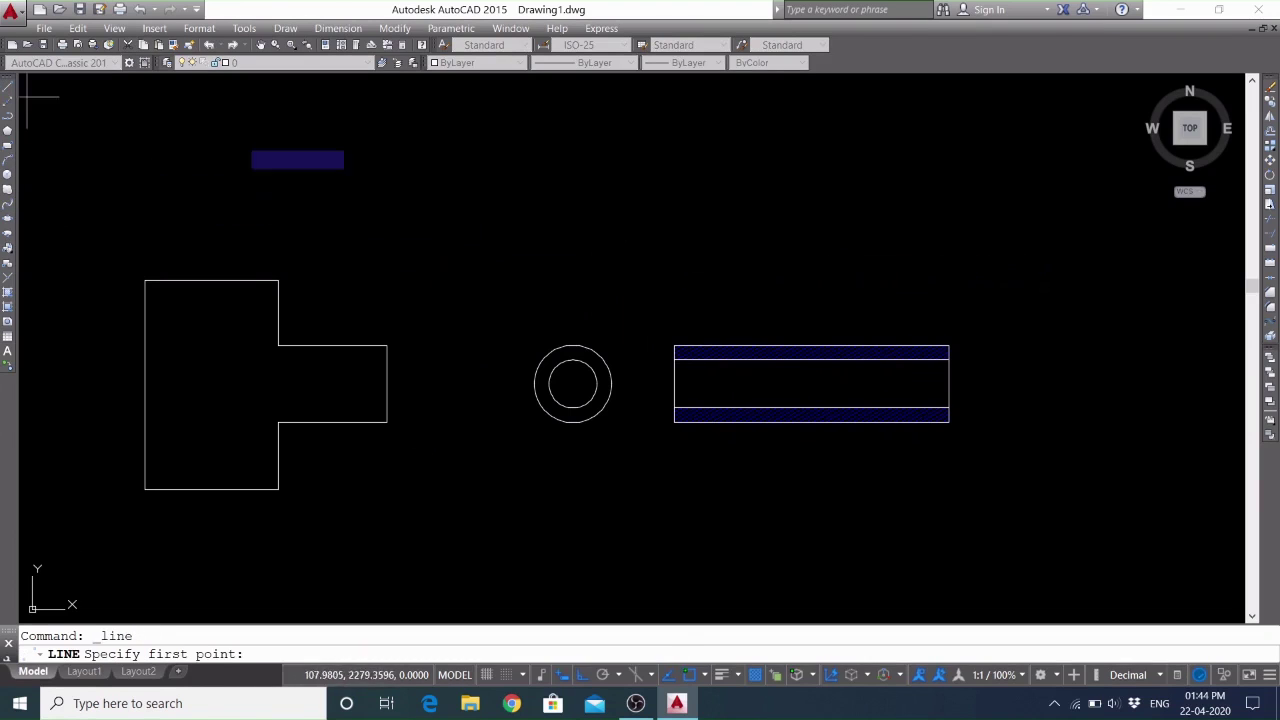
pyautogui.click(633, 189)
pyautogui.click(977, 189)
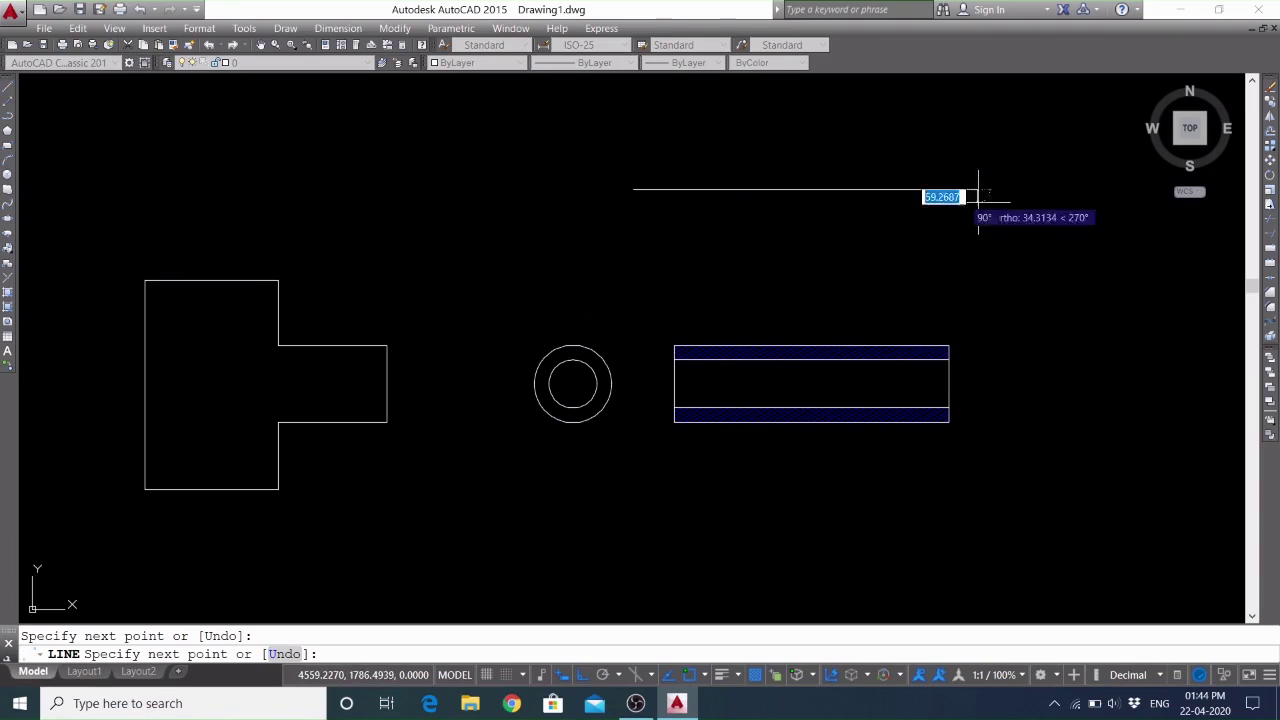
pyautogui.click(977, 295)
pyautogui.click(597, 298)
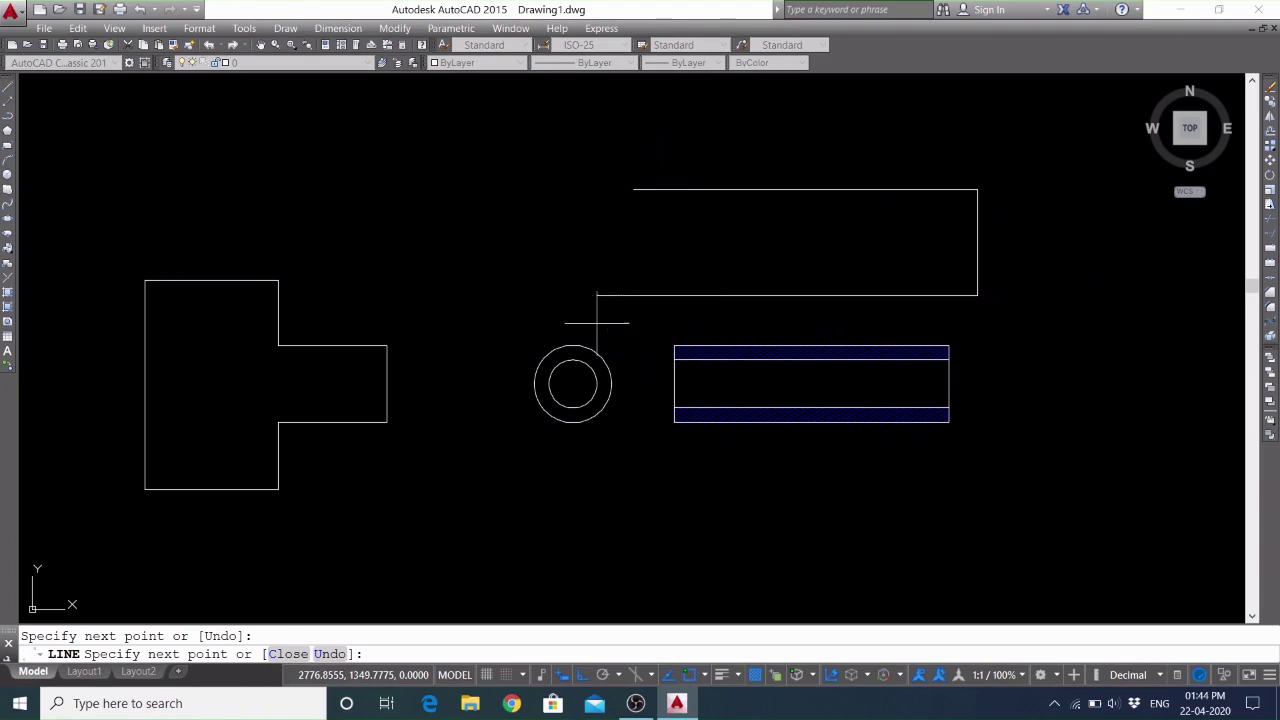
pyautogui.click(598, 189)
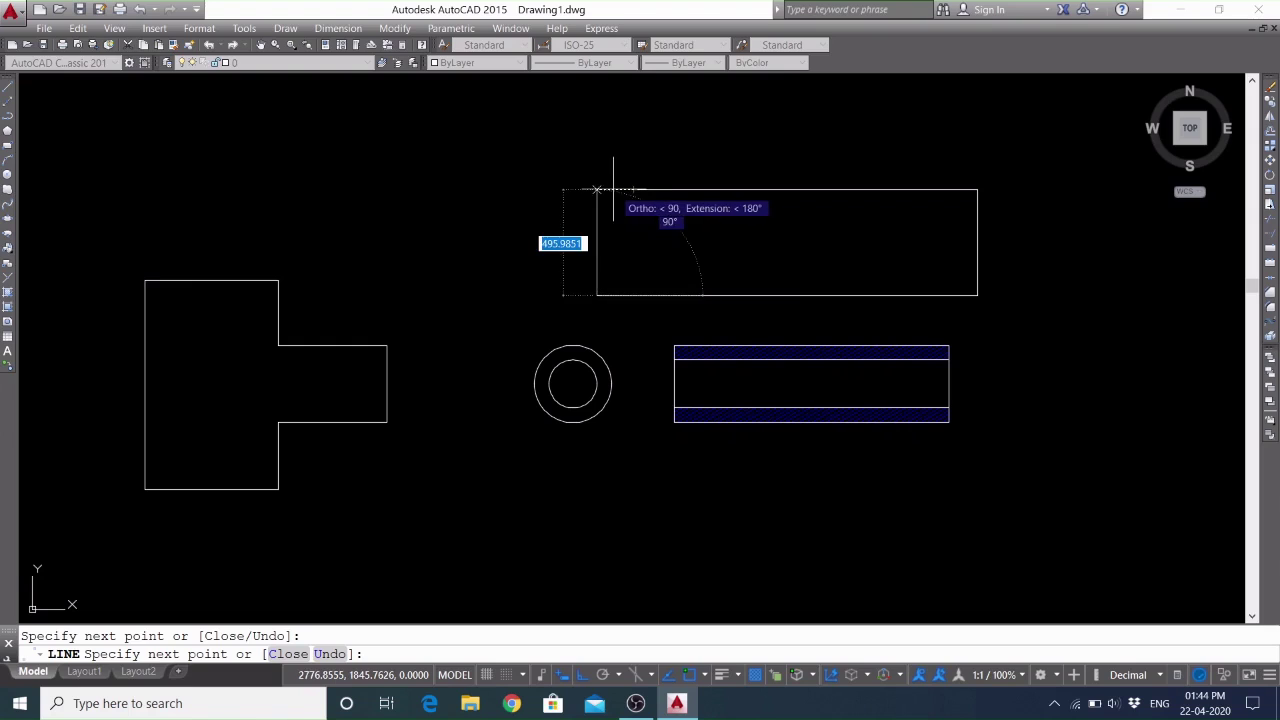
pyautogui.rightClick(610, 175)
pyautogui.click(640, 171)
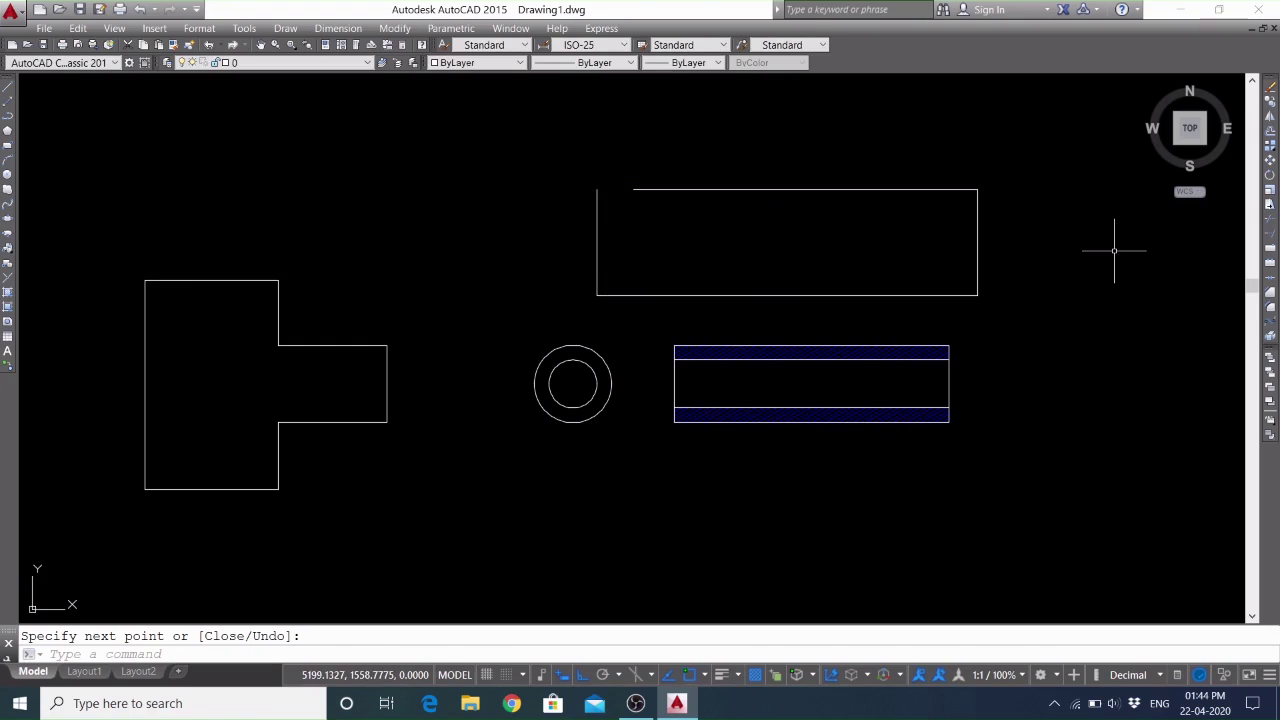
# Try to hatch the open rectangle with BRASS at scale 8 by picking a point inside it
pyautogui.write('H')
pyautogui.press('Return')
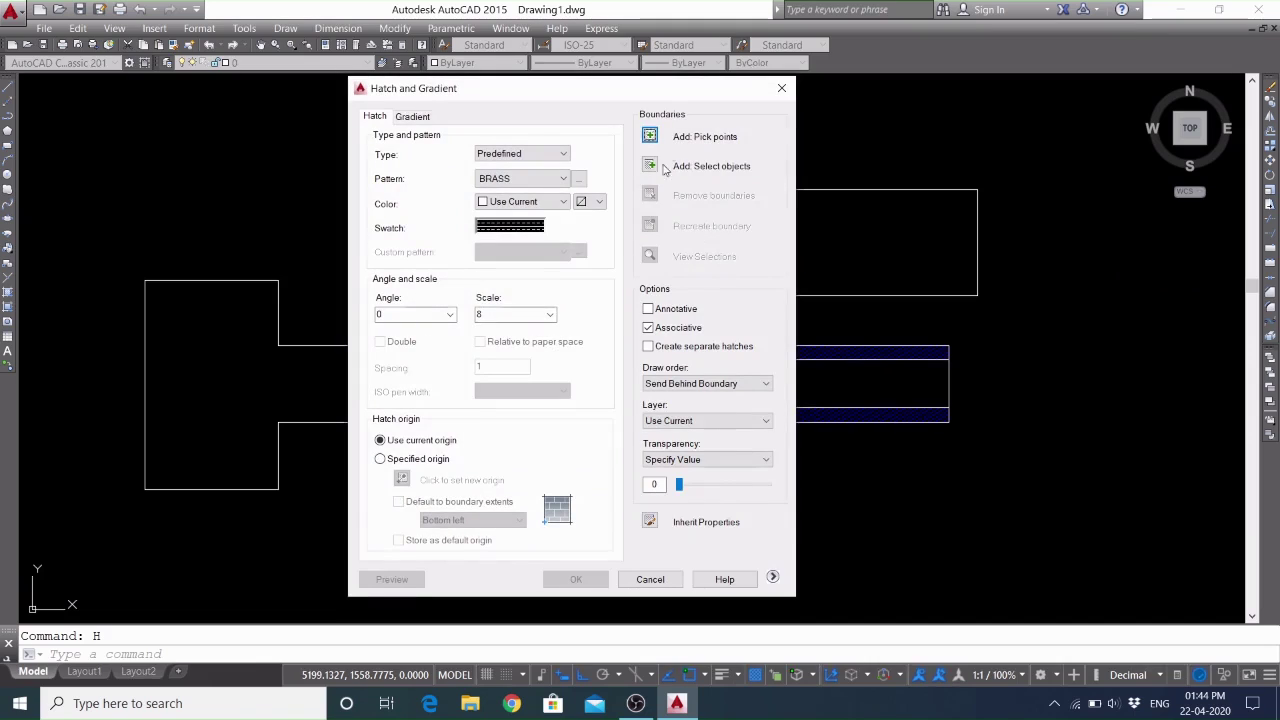
pyautogui.click(650, 137)
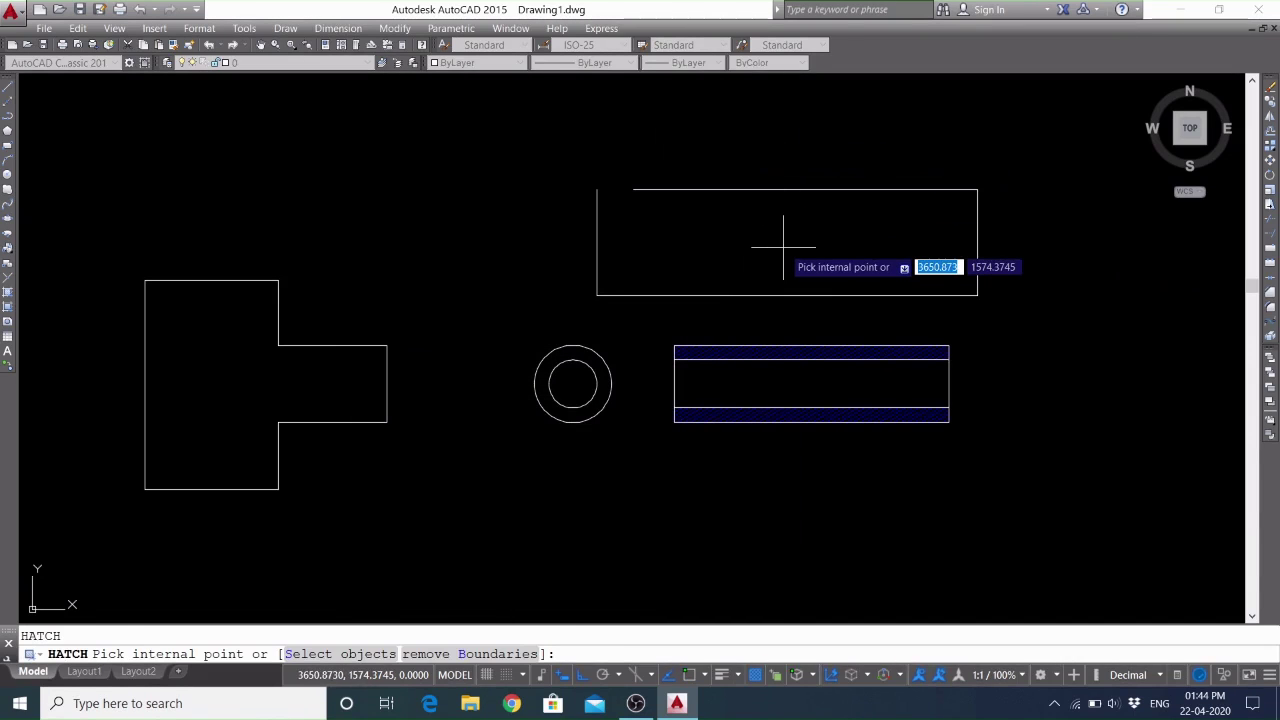
pyautogui.click(783, 246)
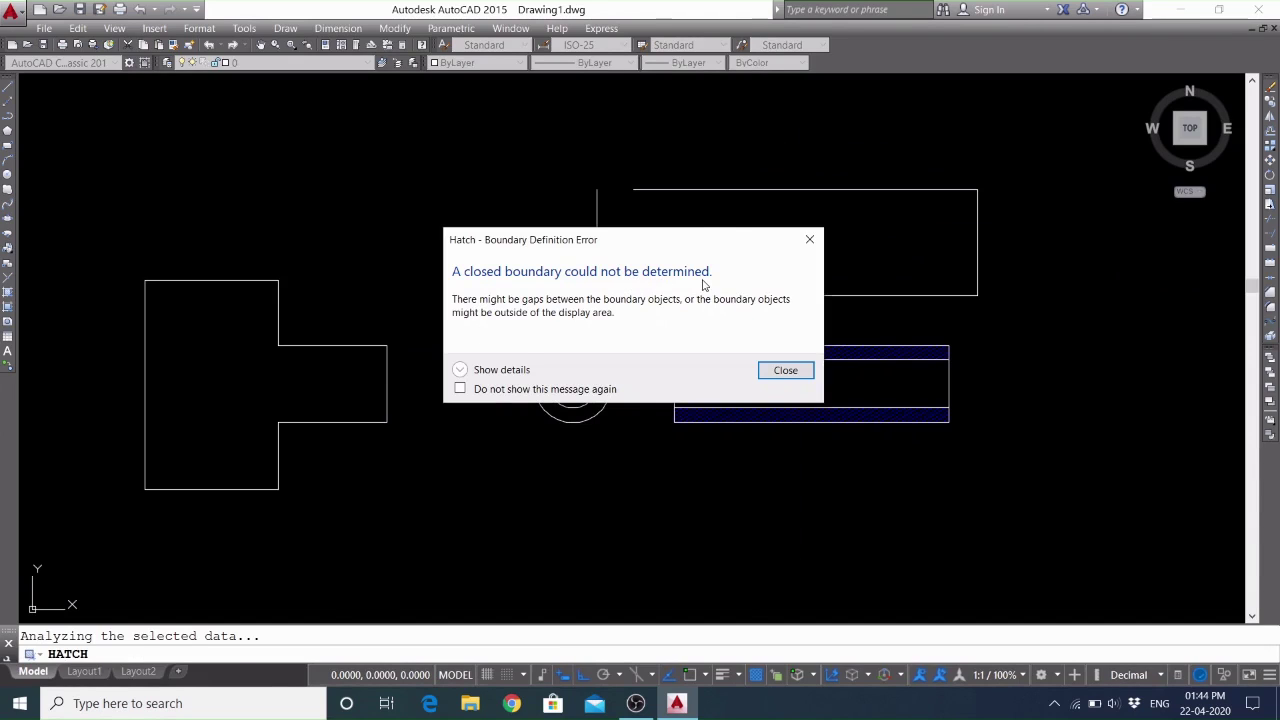
pyautogui.moveTo(699, 240)
pyautogui.mouseDown()
pyautogui.moveTo(560, 302)
pyautogui.moveTo(531, 390)
pyautogui.mouseUp()
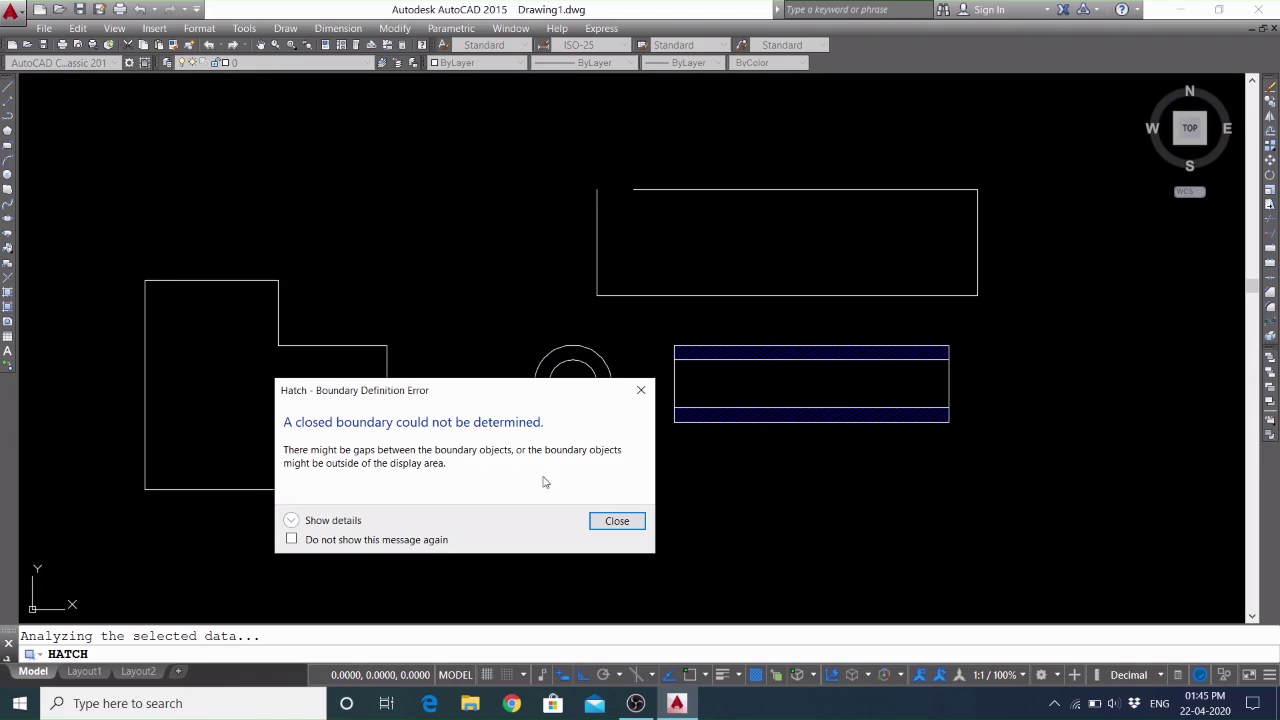
pyautogui.click(612, 521)
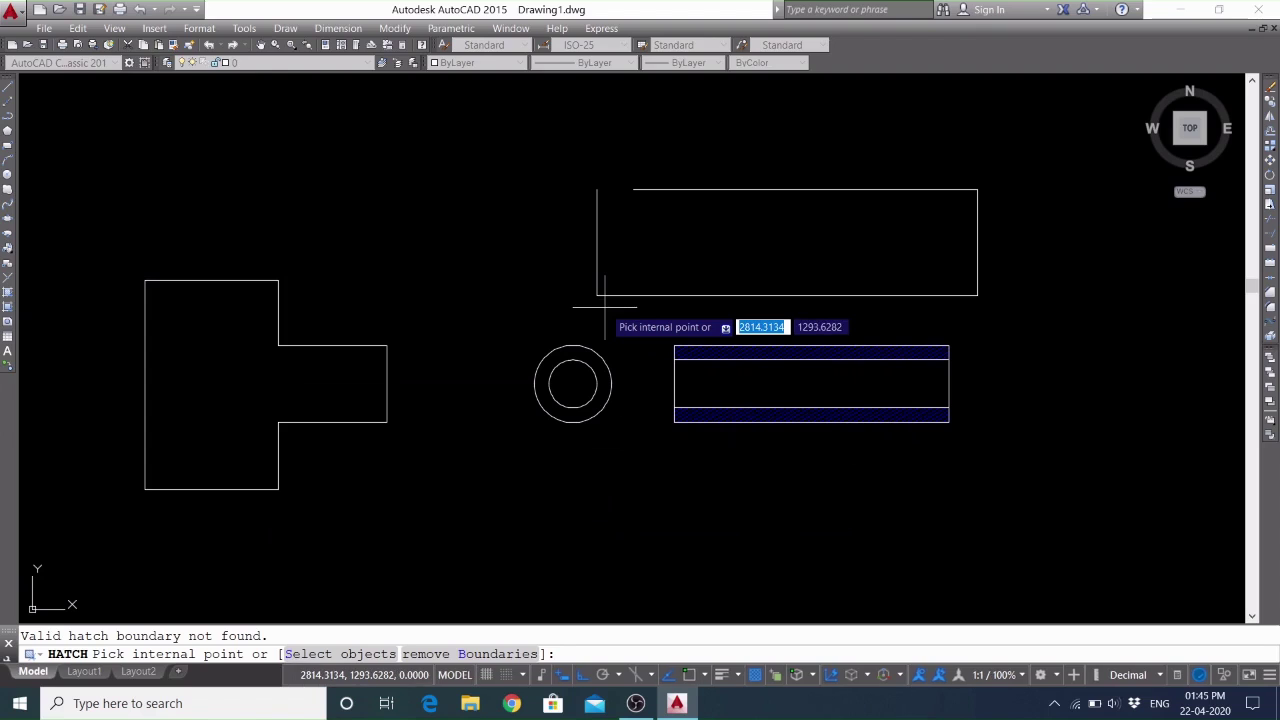
pyautogui.press('Escape')
pyautogui.press('Escape')
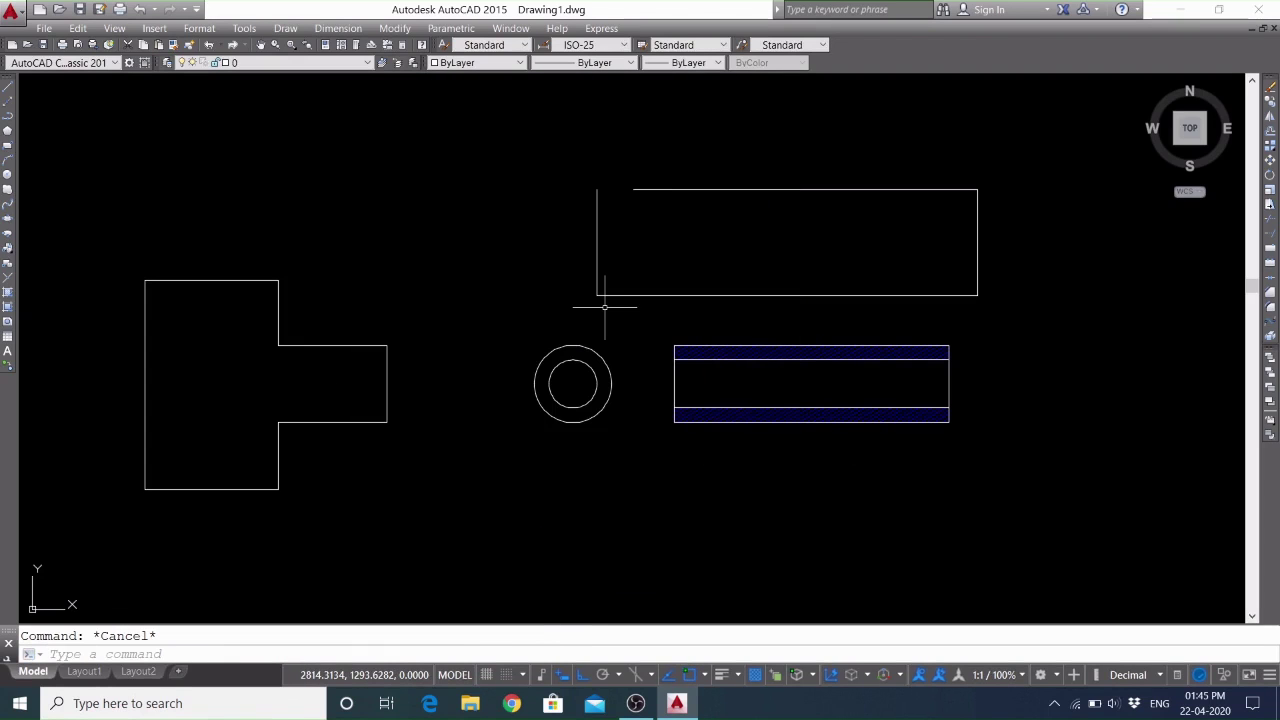
# Try to join the open rectangle's left vertical line with its top horizontal line to close the upper-left gap
pyautogui.write('join')
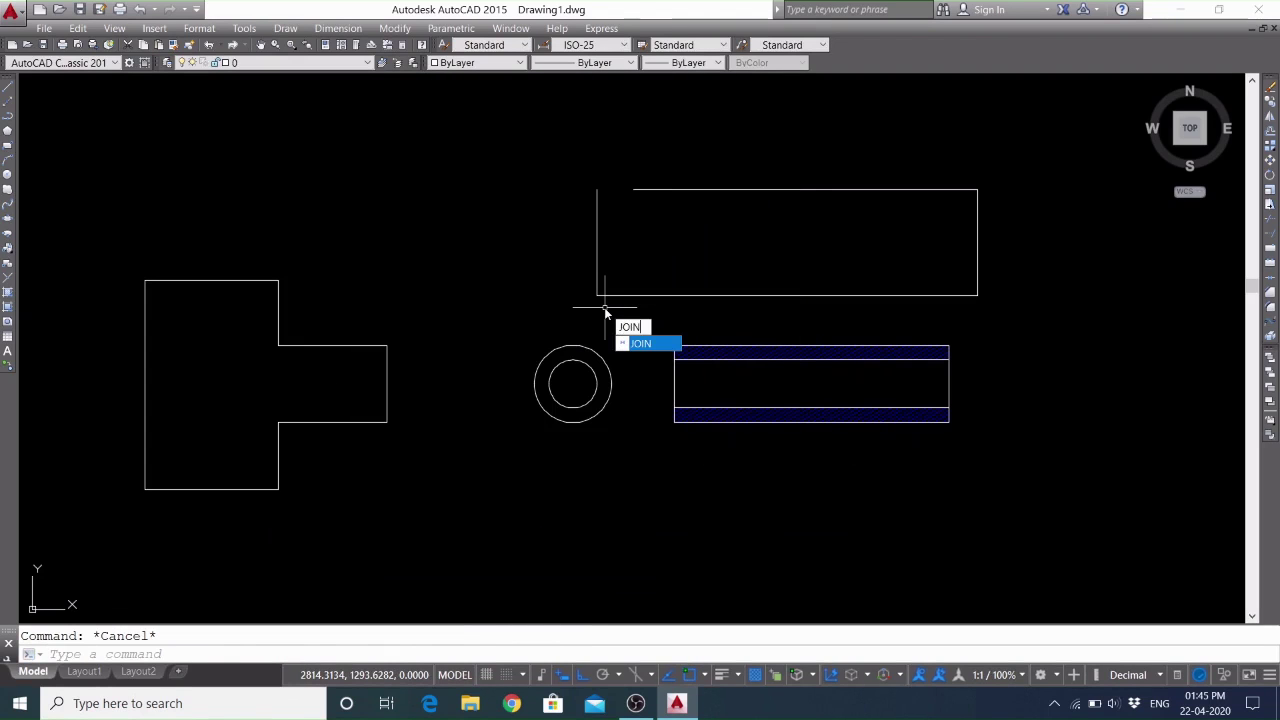
pyautogui.press('Return')
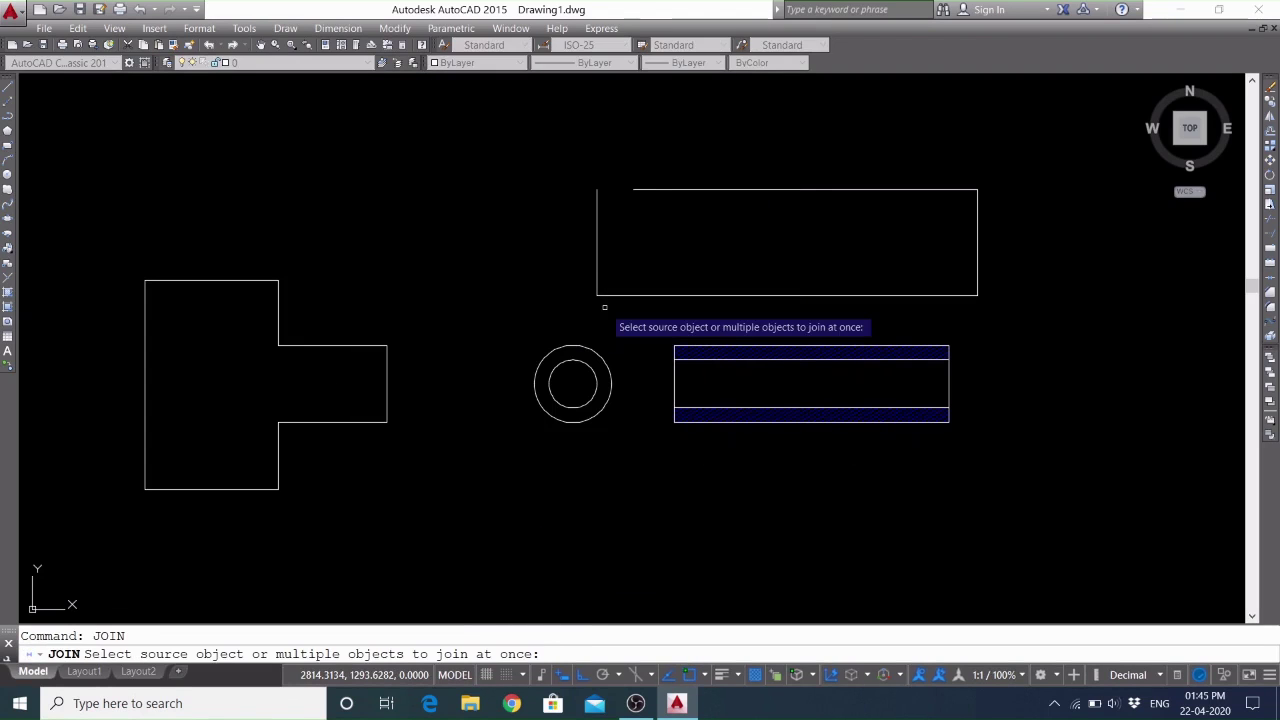
pyautogui.click(597, 196)
pyautogui.press('Return')
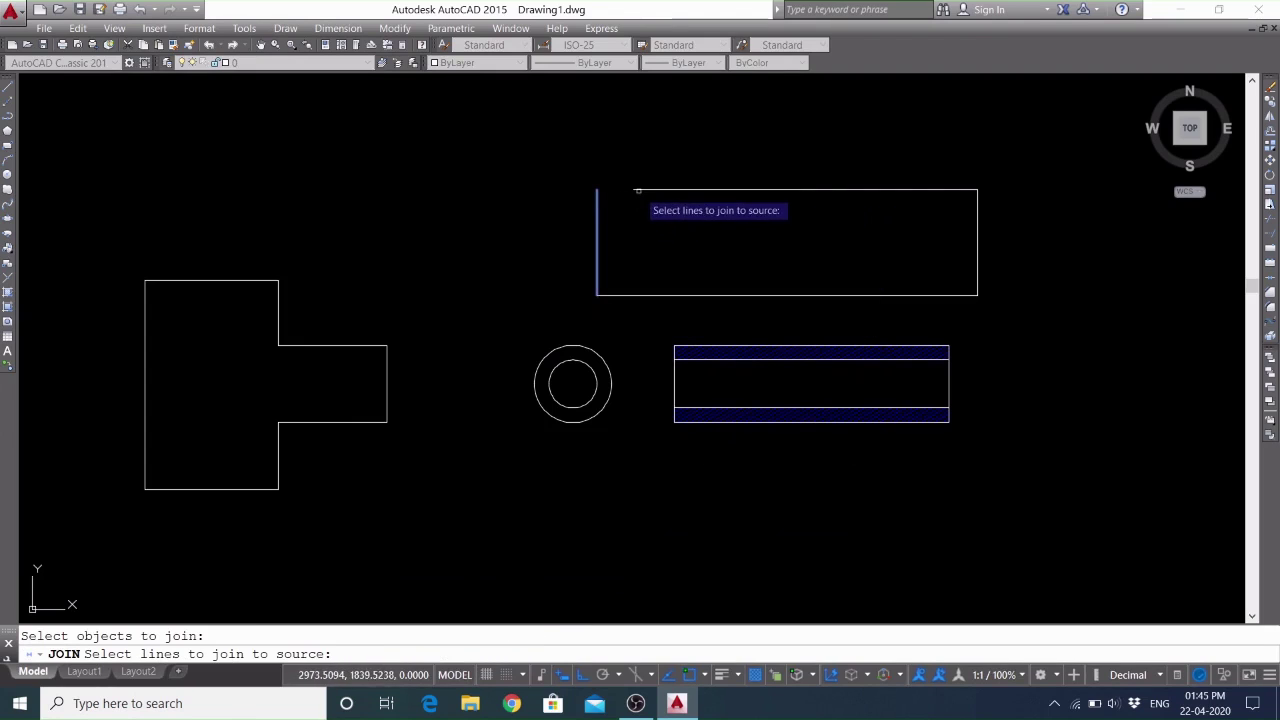
pyautogui.click(634, 190)
pyautogui.press('Return')
pyautogui.click(626, 162)
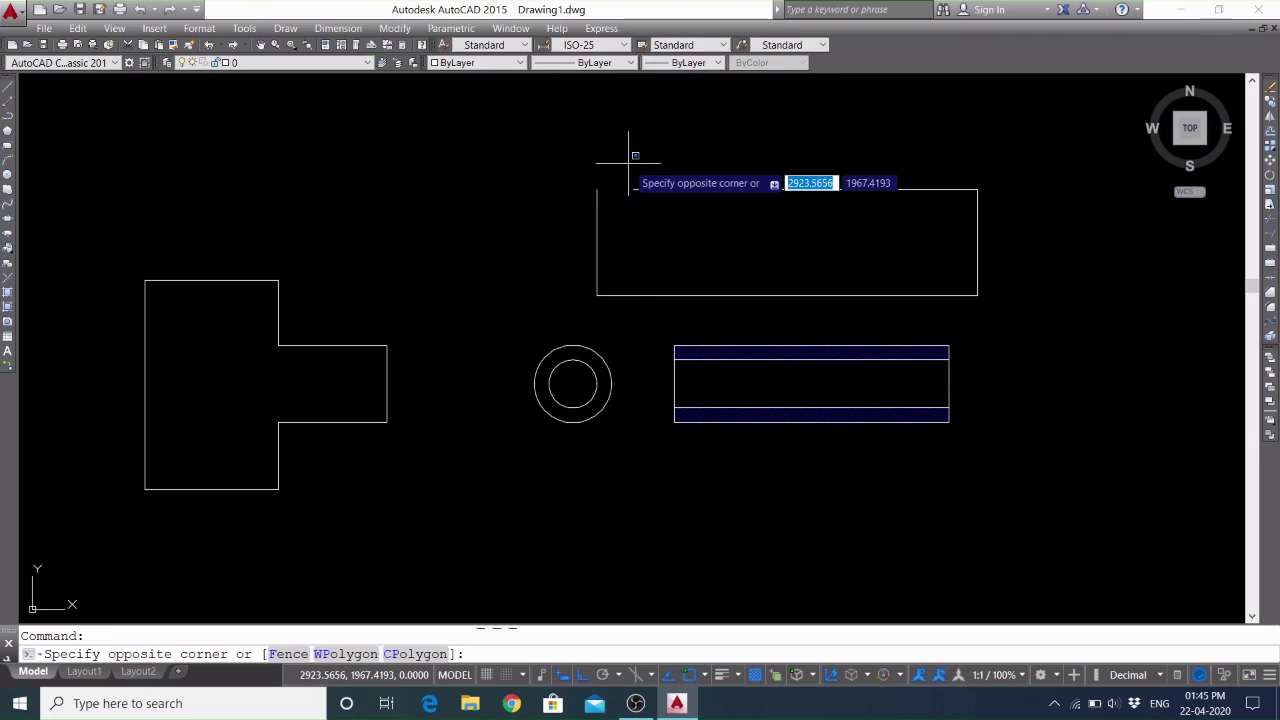
pyautogui.rightClick(630, 166)
pyautogui.click(645, 174)
pyautogui.click(647, 190)
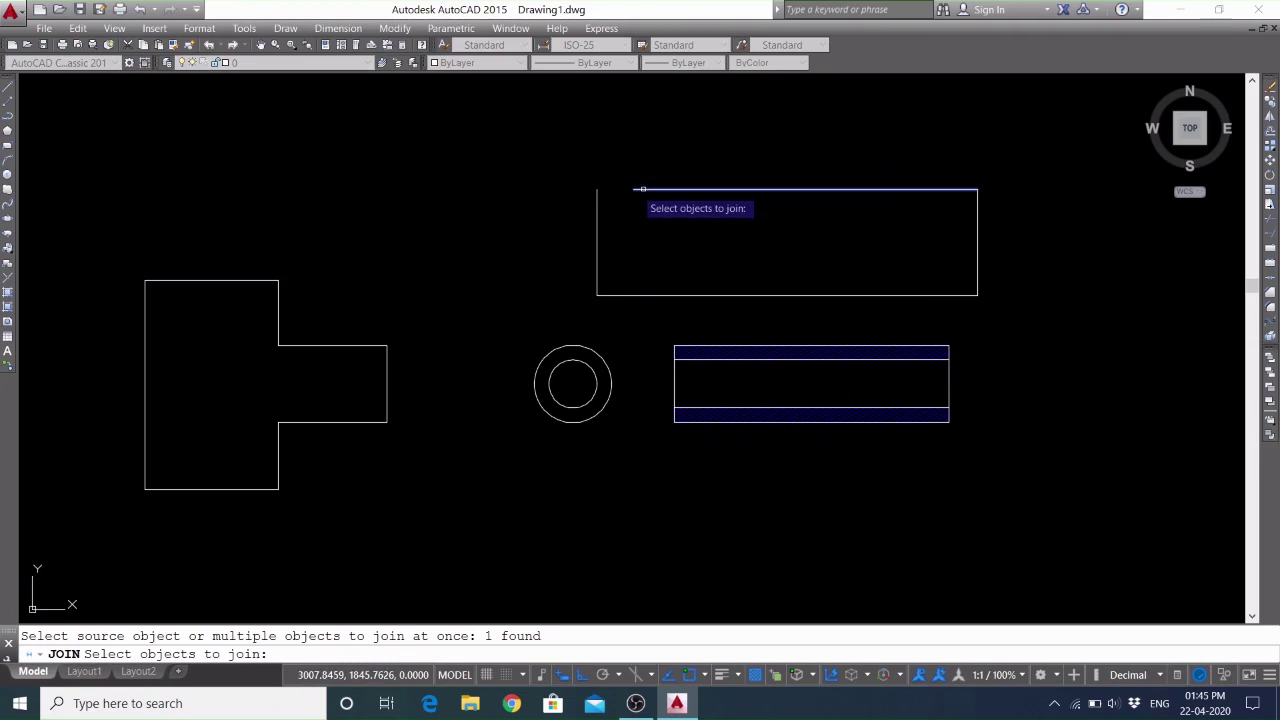
pyautogui.click(597, 192)
pyautogui.press('Return')
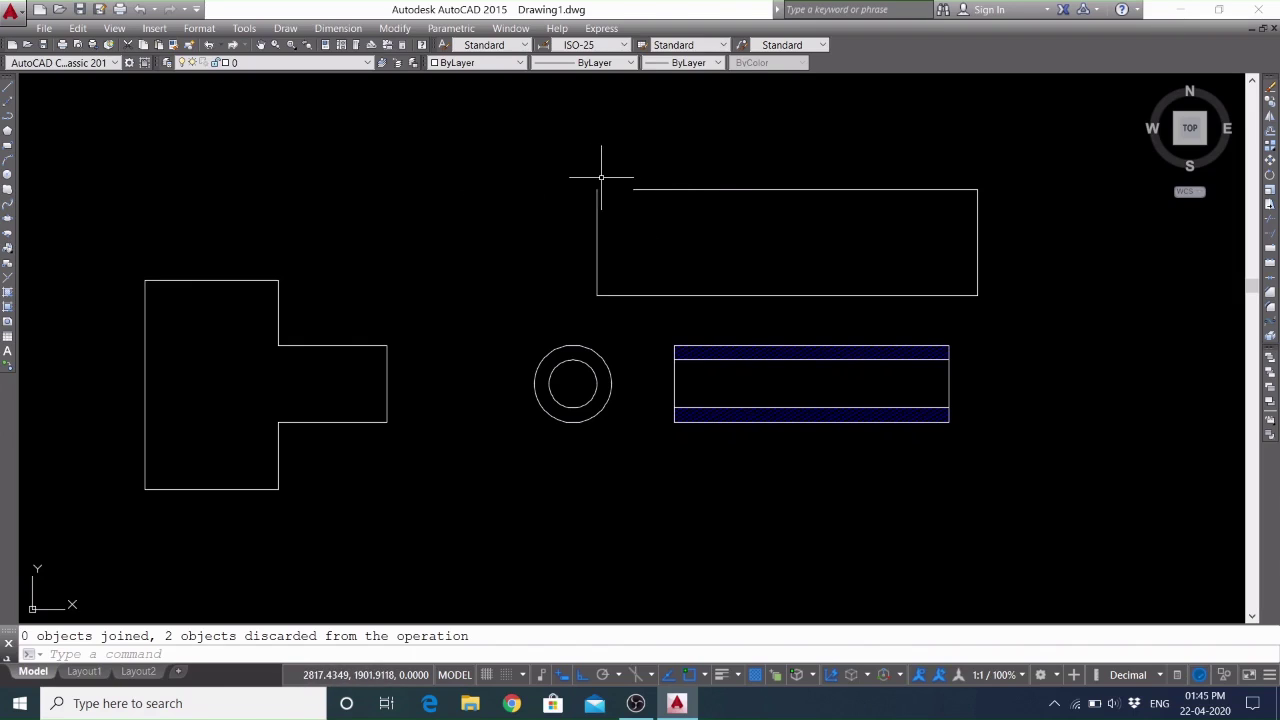
# Draw a separate short horizontal line left of the open rectangle, collinear with its top edge
pyautogui.click(7, 86)
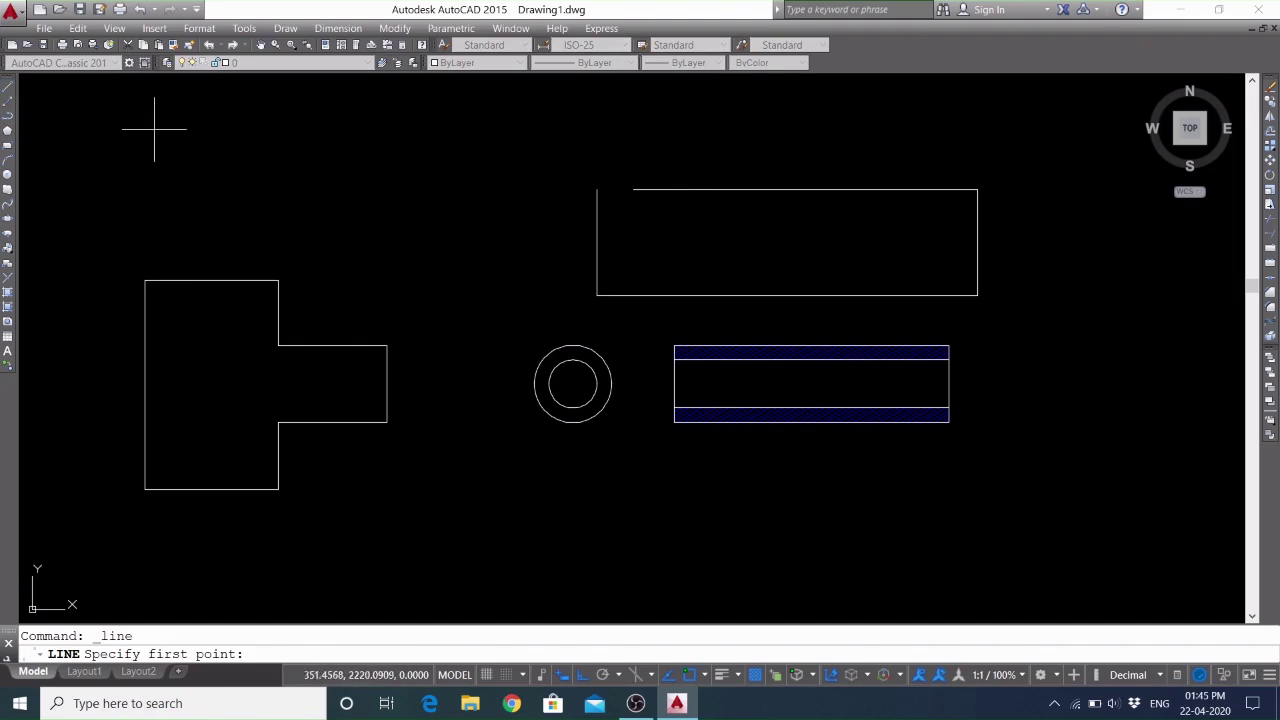
pyautogui.click(523, 189)
pyautogui.rightClick(443, 216)
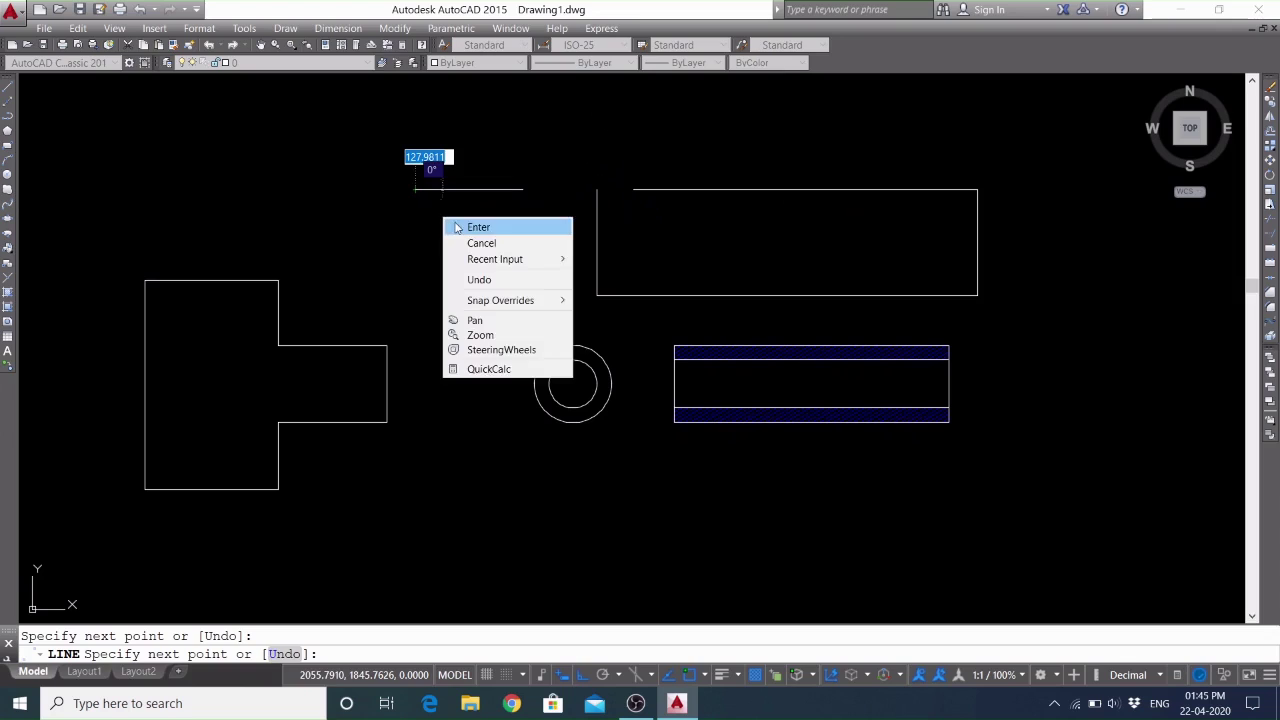
pyautogui.click(468, 223)
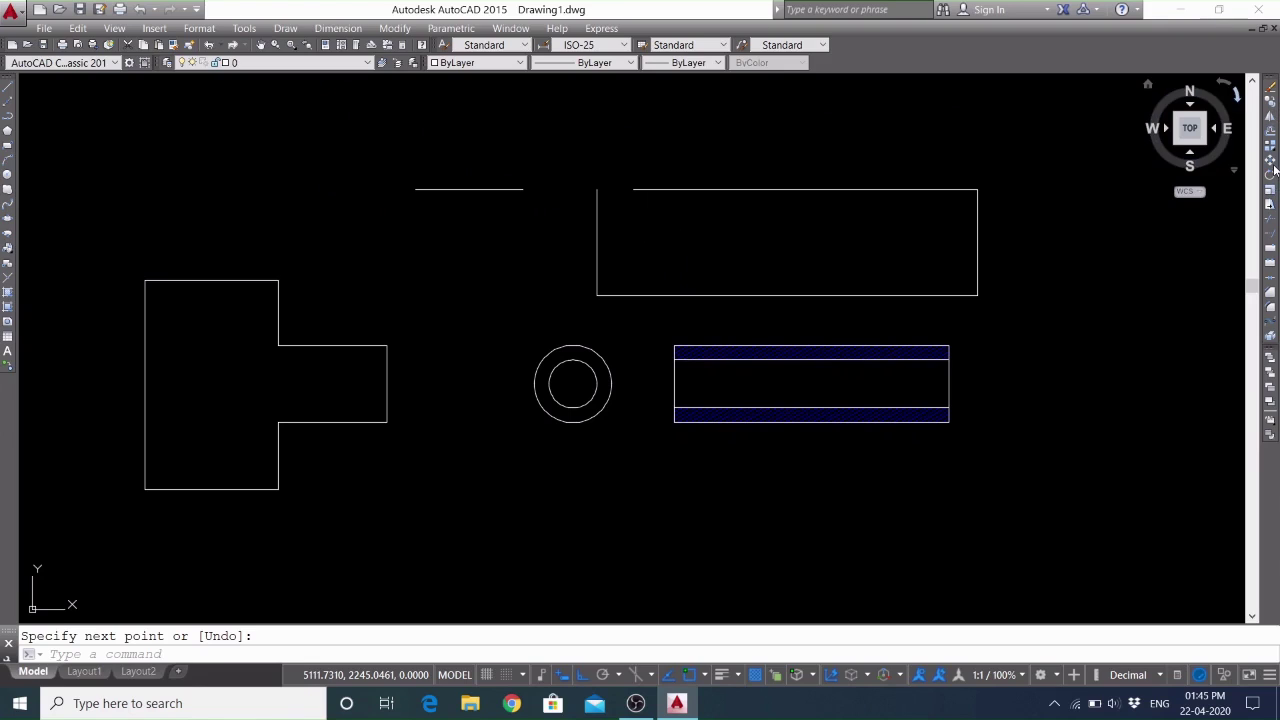
# Join the short horizontal line with the rectangle's top line, and undo both the join and the short line
pyautogui.write('JO')
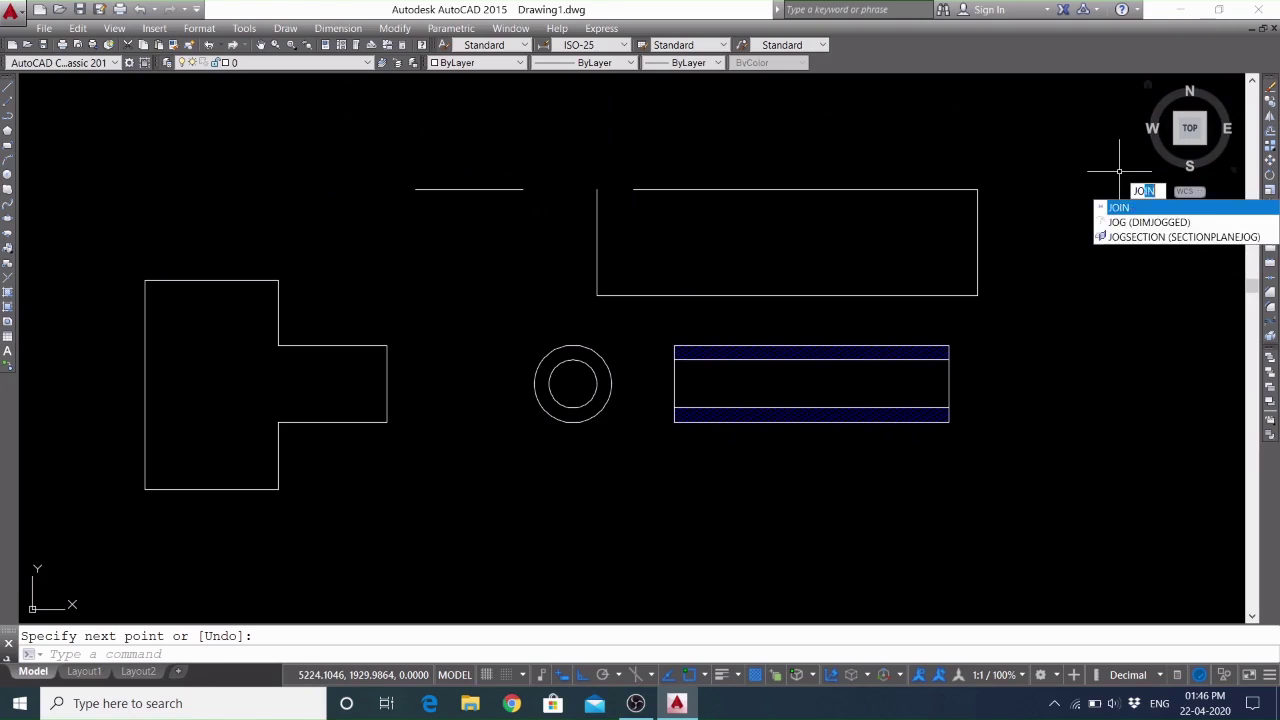
pyautogui.write('IN')
pyautogui.press('Return')
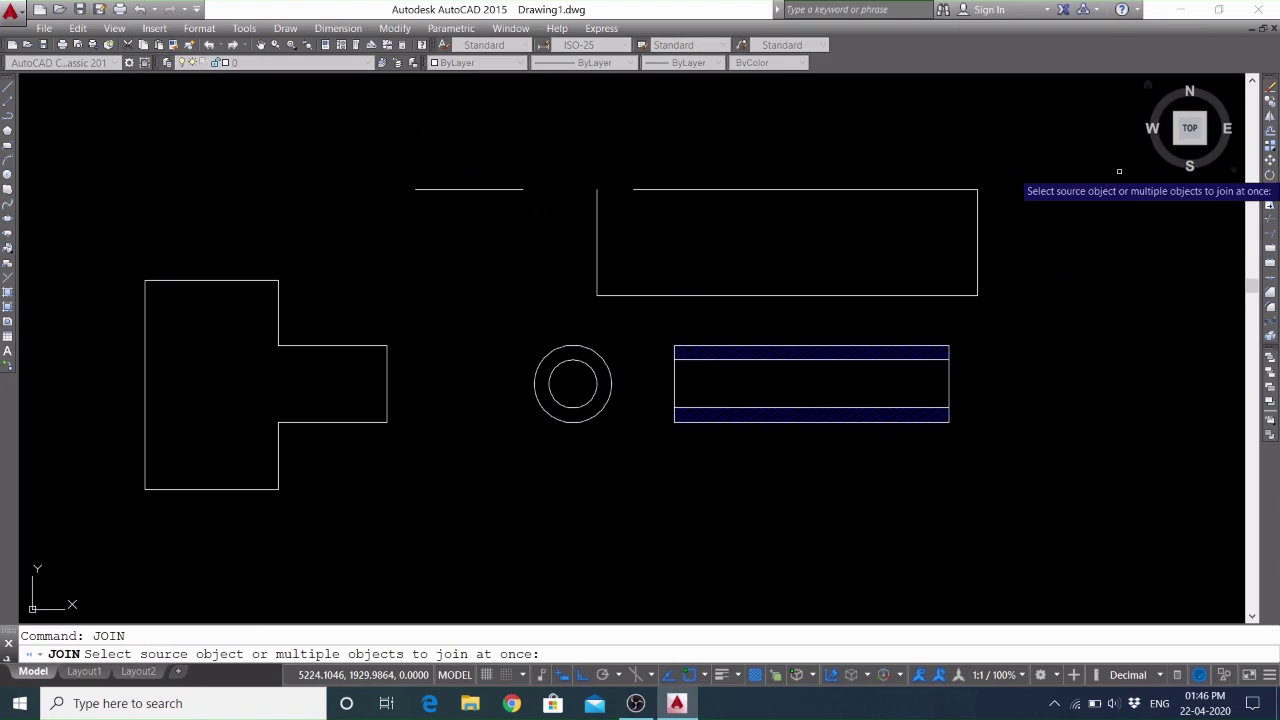
pyautogui.click(517, 189)
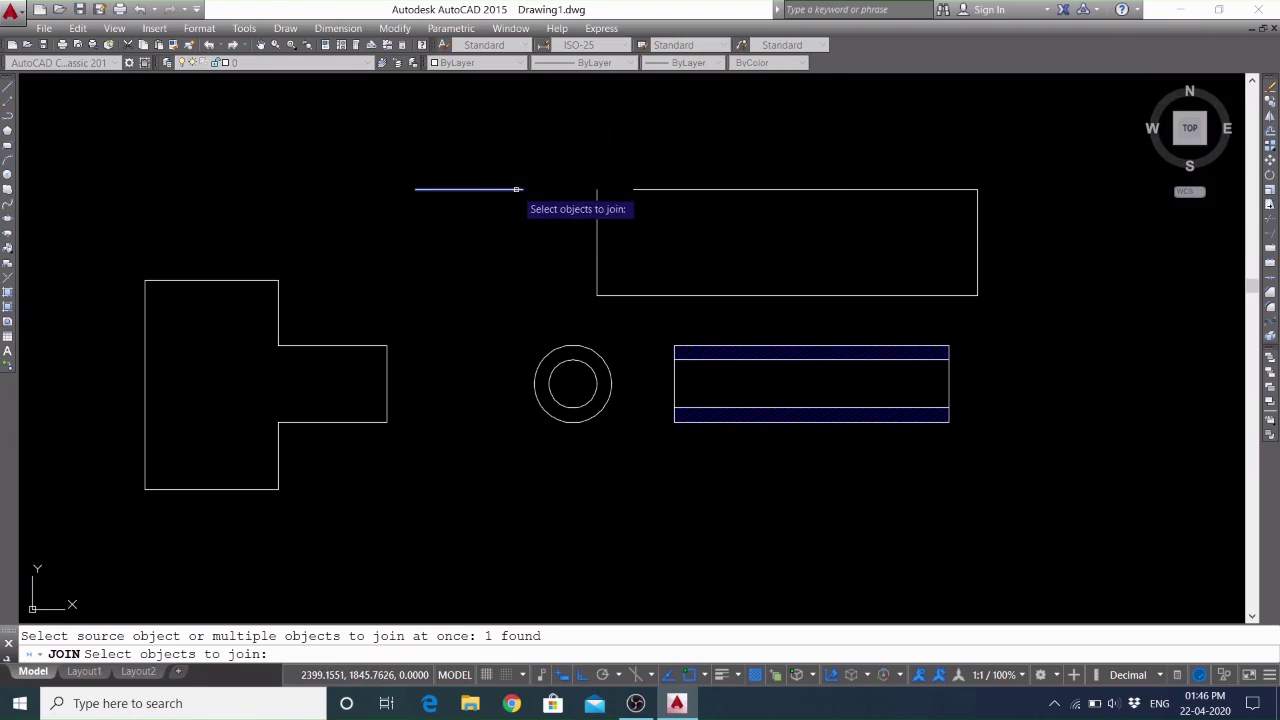
pyautogui.click(654, 190)
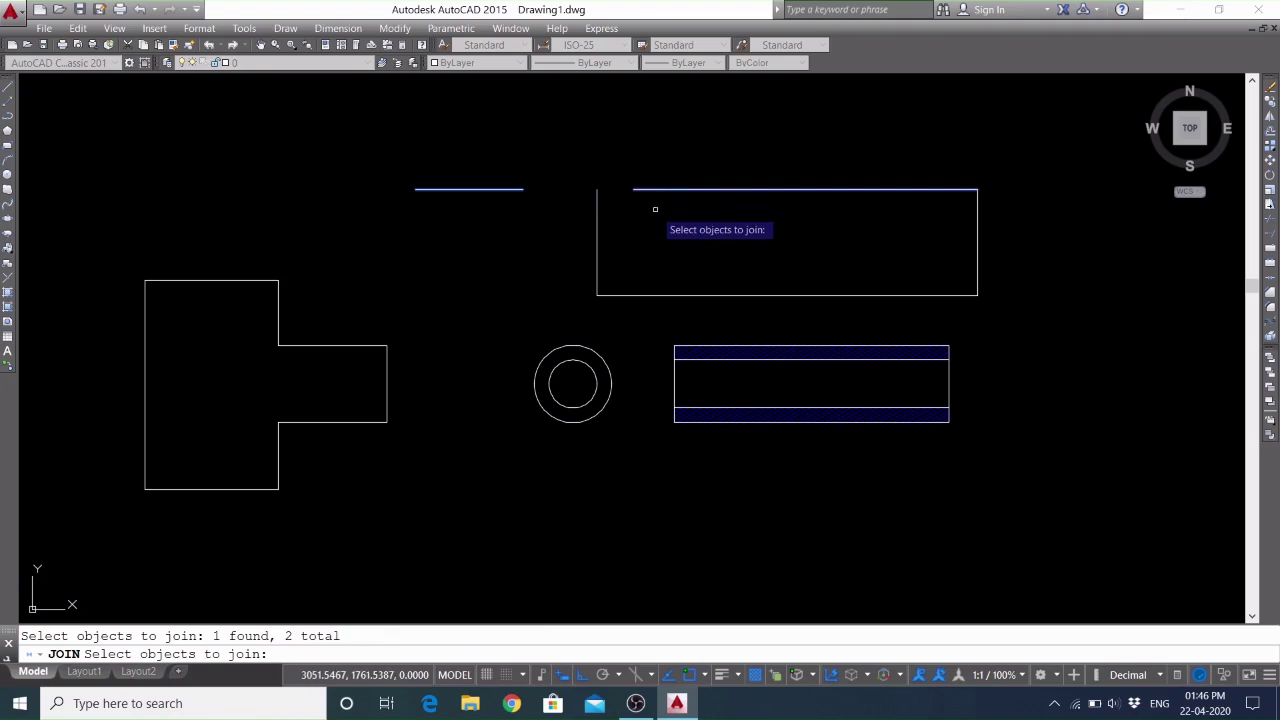
pyautogui.press('Return')
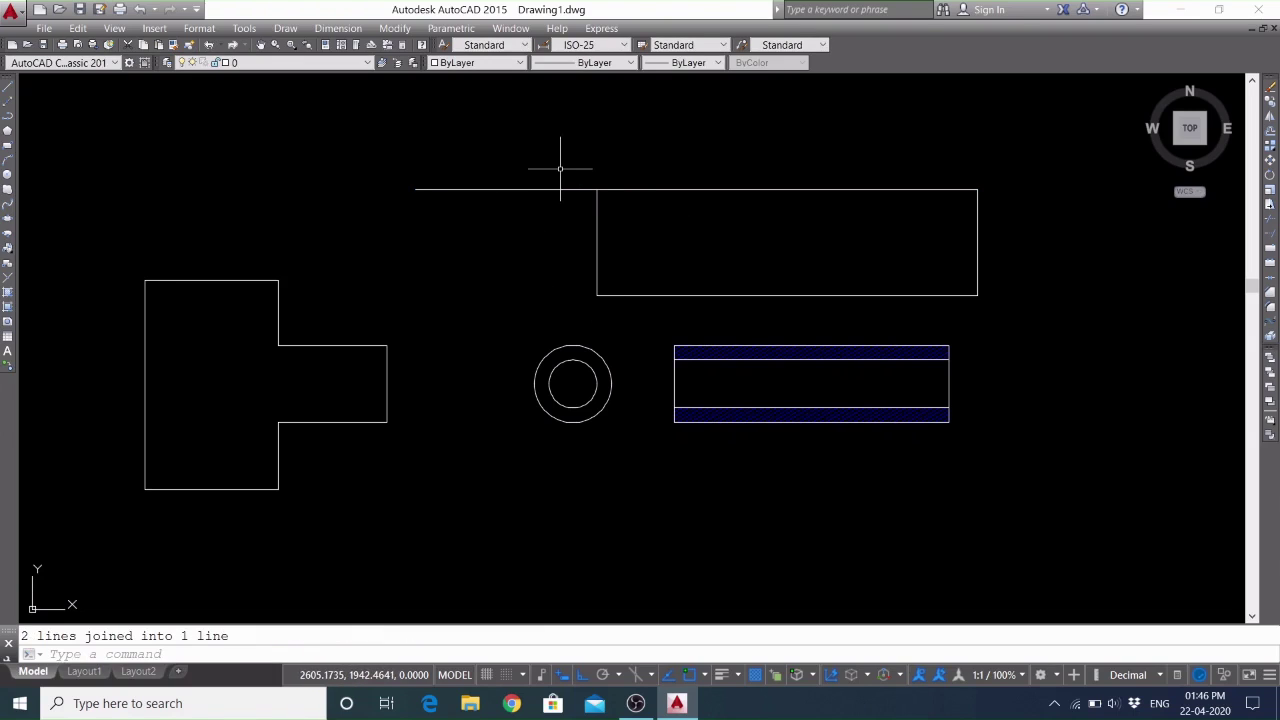
pyautogui.hotkey('ctrl', 'z')
pyautogui.hotkey('ctrl', 'z')
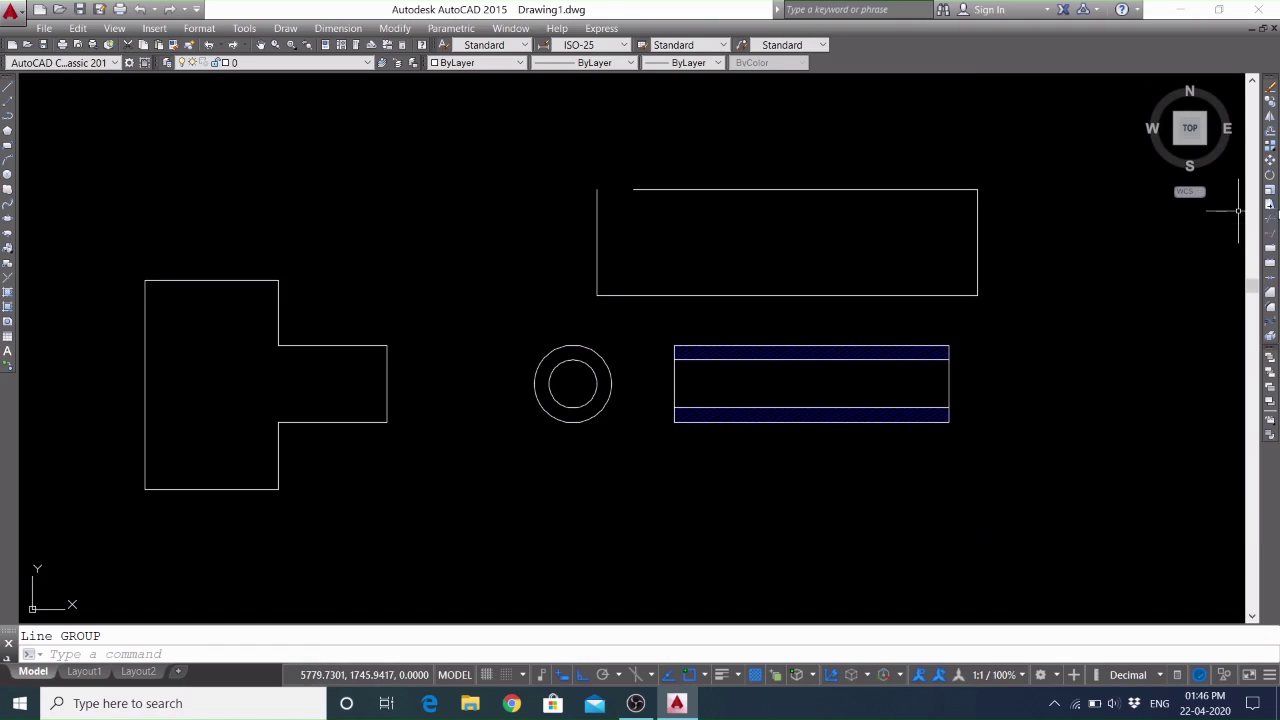
# Extend the rectangle's top line to the left vertical line and check the closed corner up close
pyautogui.click(1273, 241)
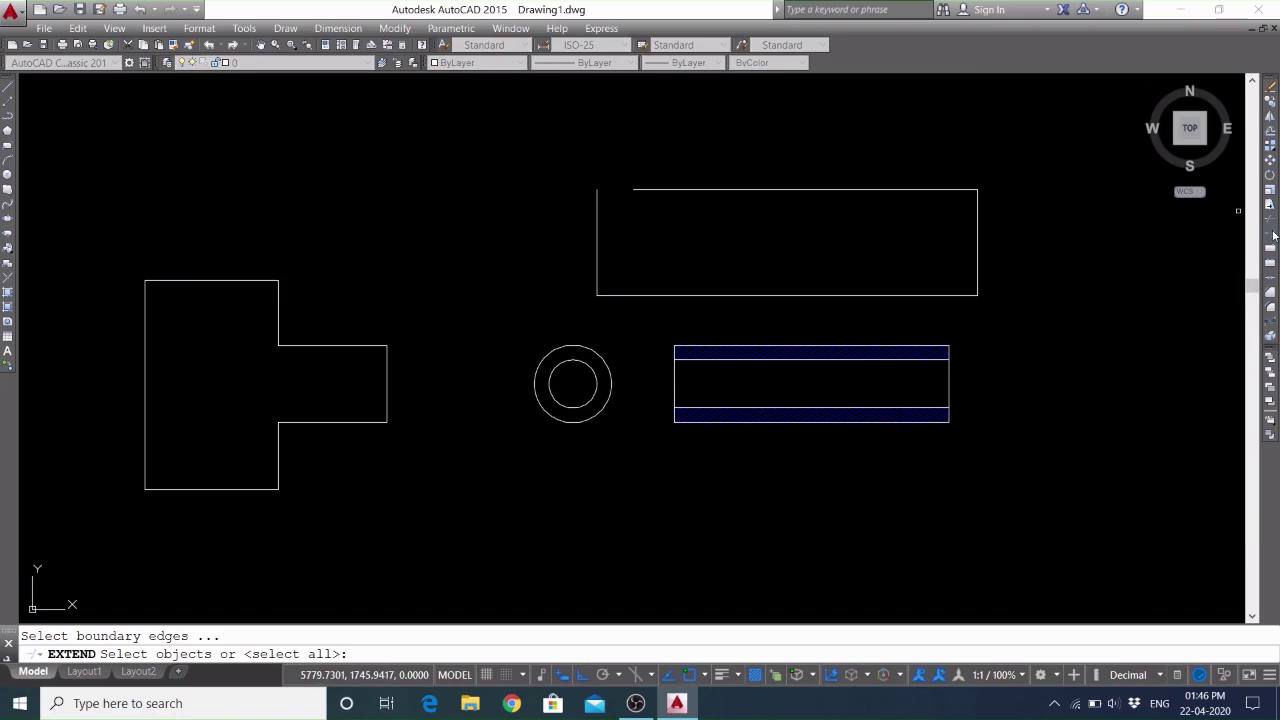
pyautogui.click(392, 28)
pyautogui.click(597, 197)
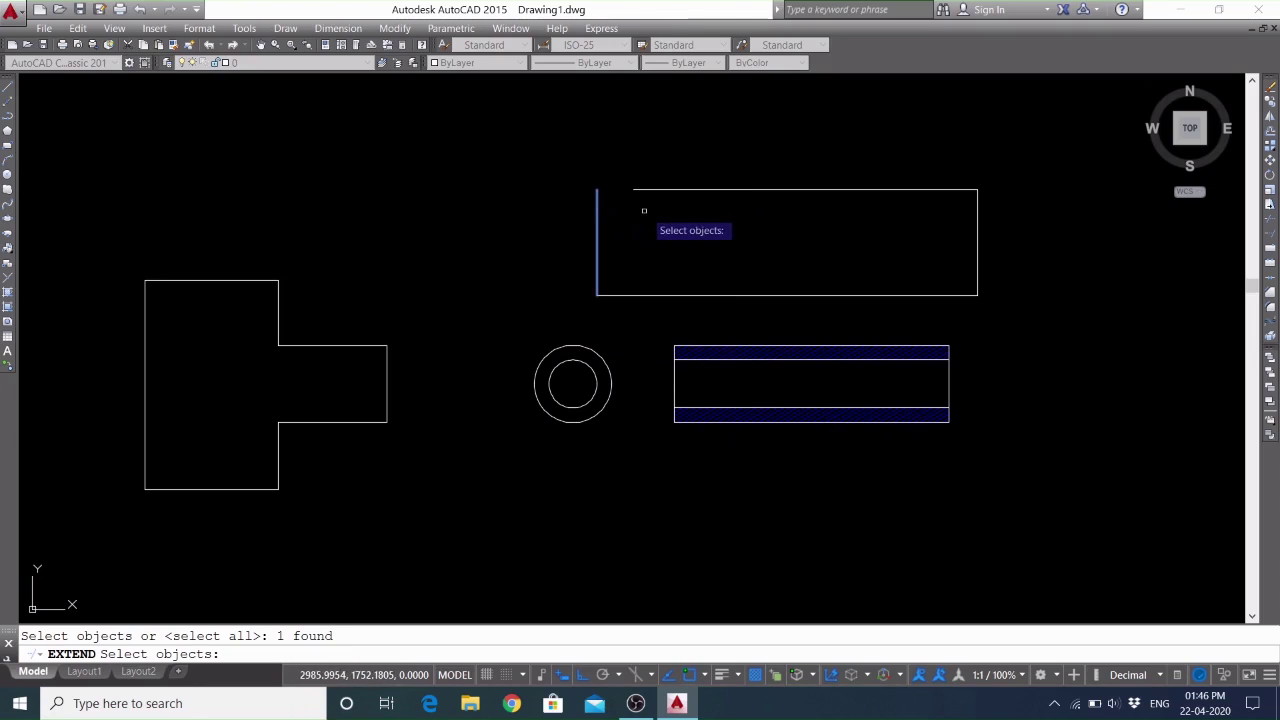
pyautogui.press('Return')
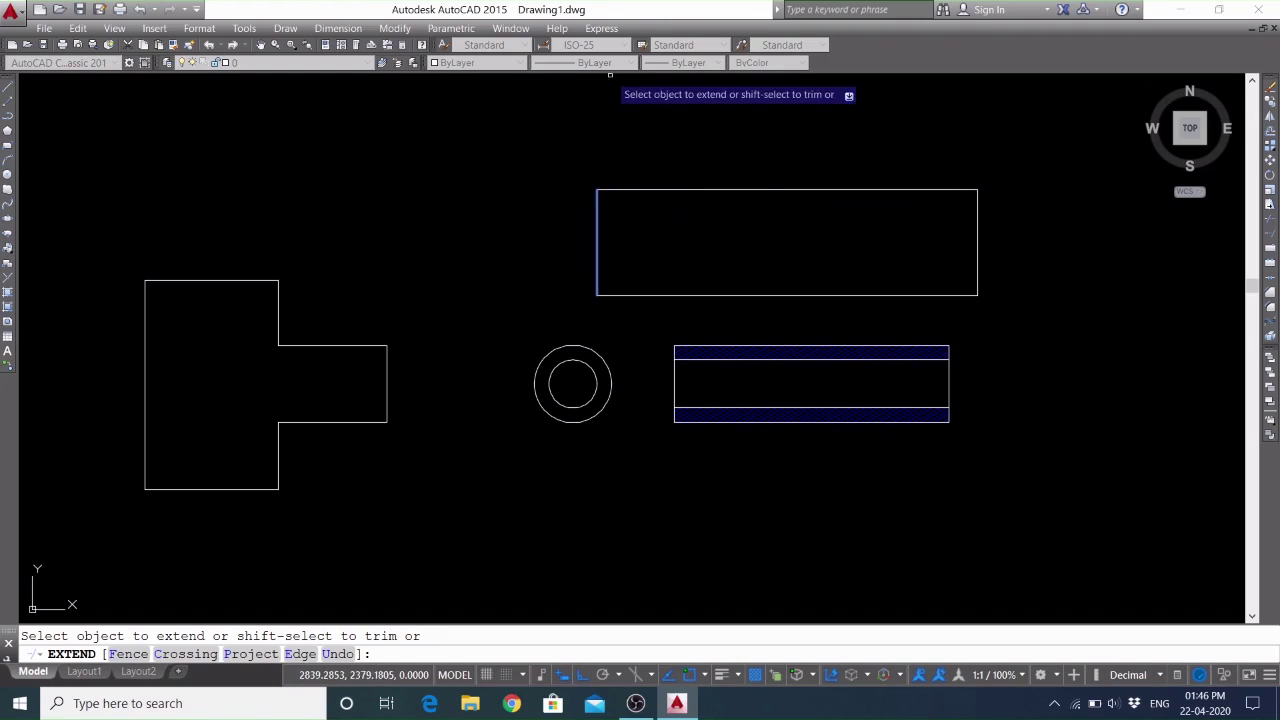
pyautogui.rightClick(625, 122)
pyautogui.click(625, 122)
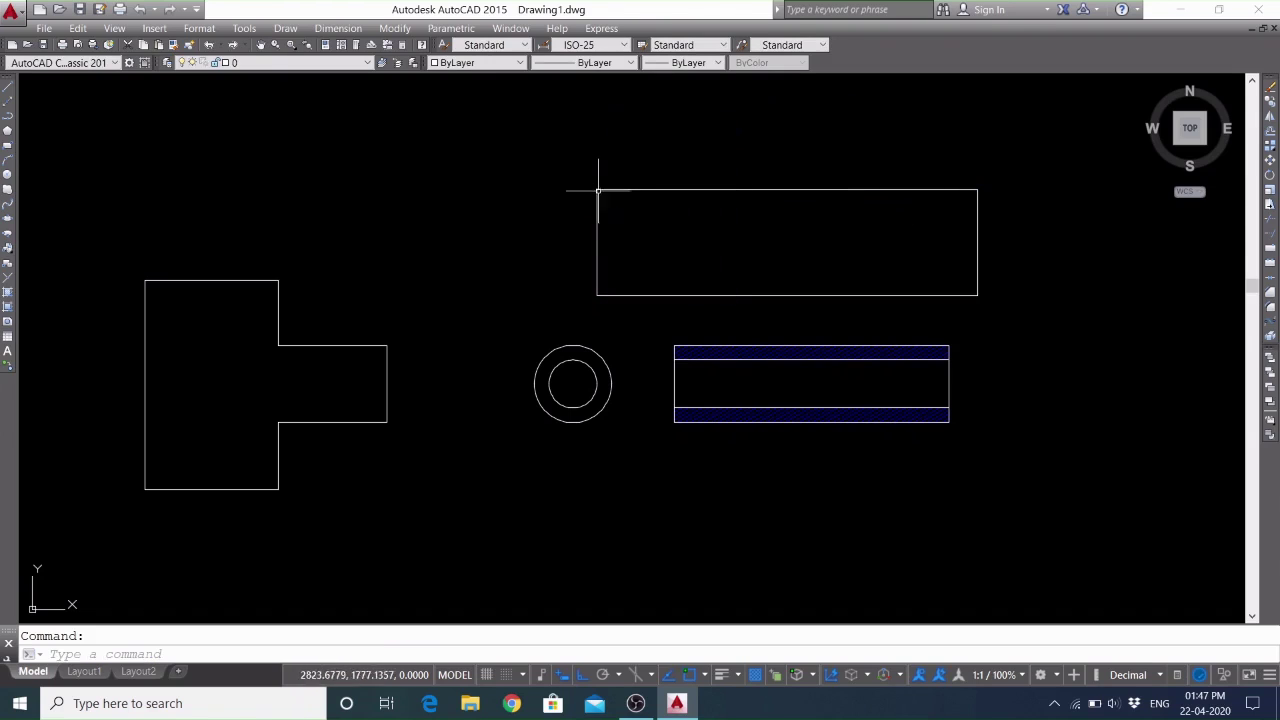
pyautogui.scroll(8, 596, 183)
pyautogui.scroll(-8, 594, 177)
pyautogui.scroll(8, 594, 177)
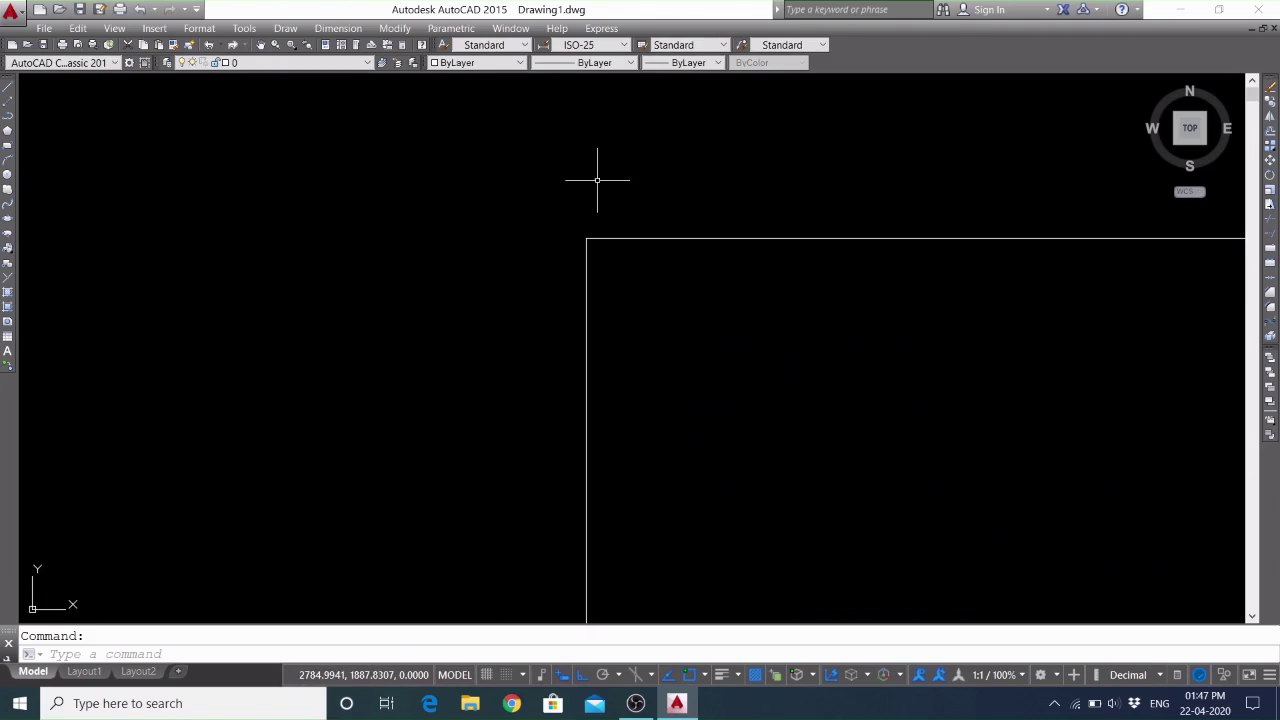
pyautogui.scroll(-8, 586, 236)
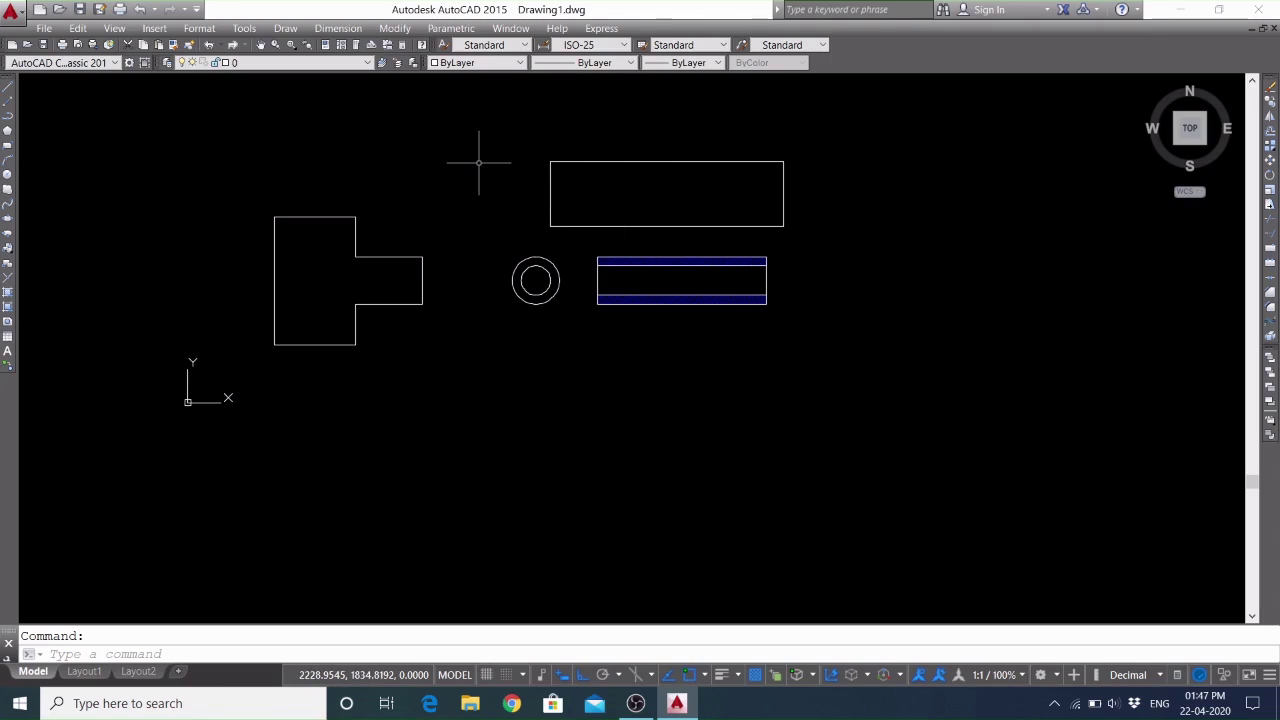
# Start a hatch with an internal point in the closed upper rectangle and preview it with BRASS at scale 8
pyautogui.write('h')
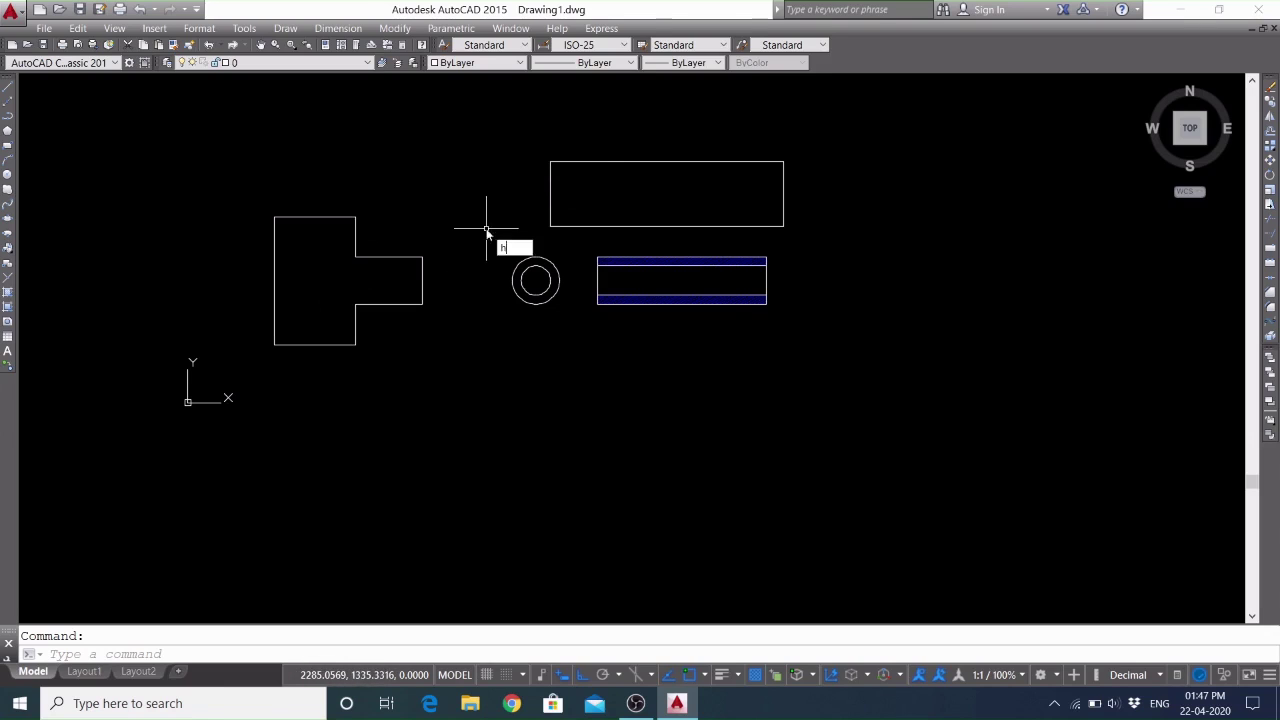
pyautogui.press('Return')
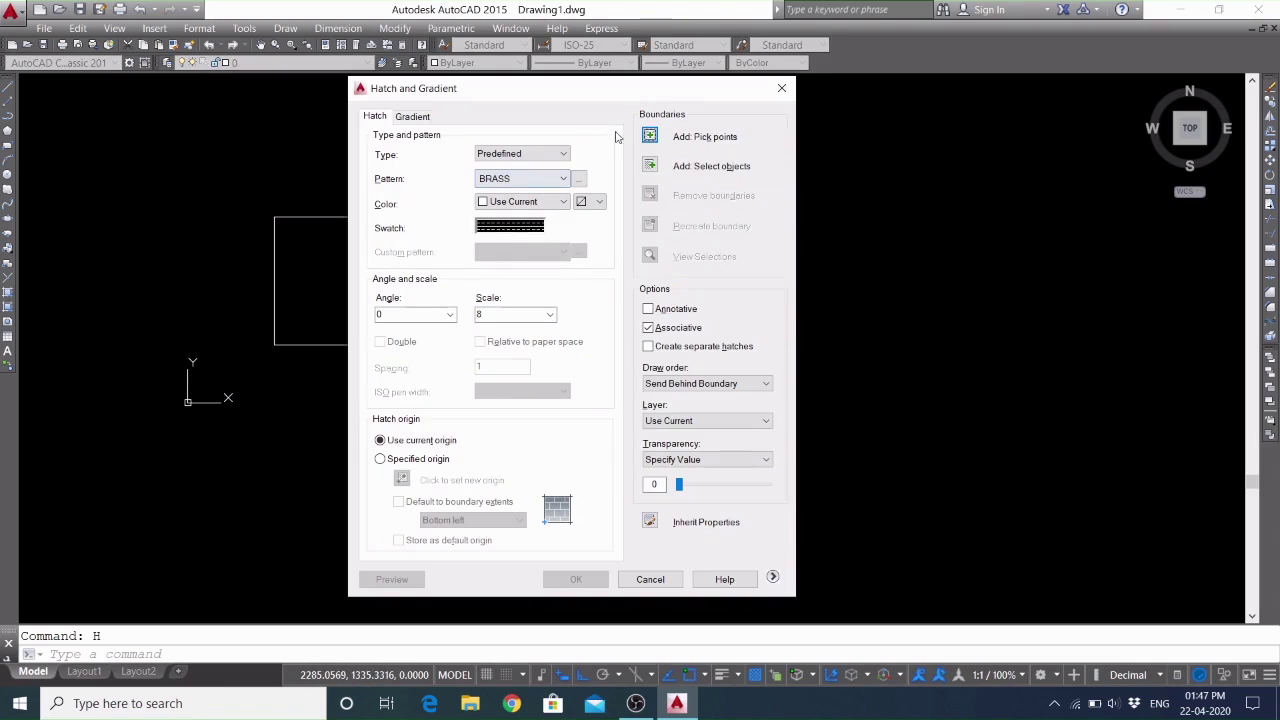
pyautogui.click(652, 137)
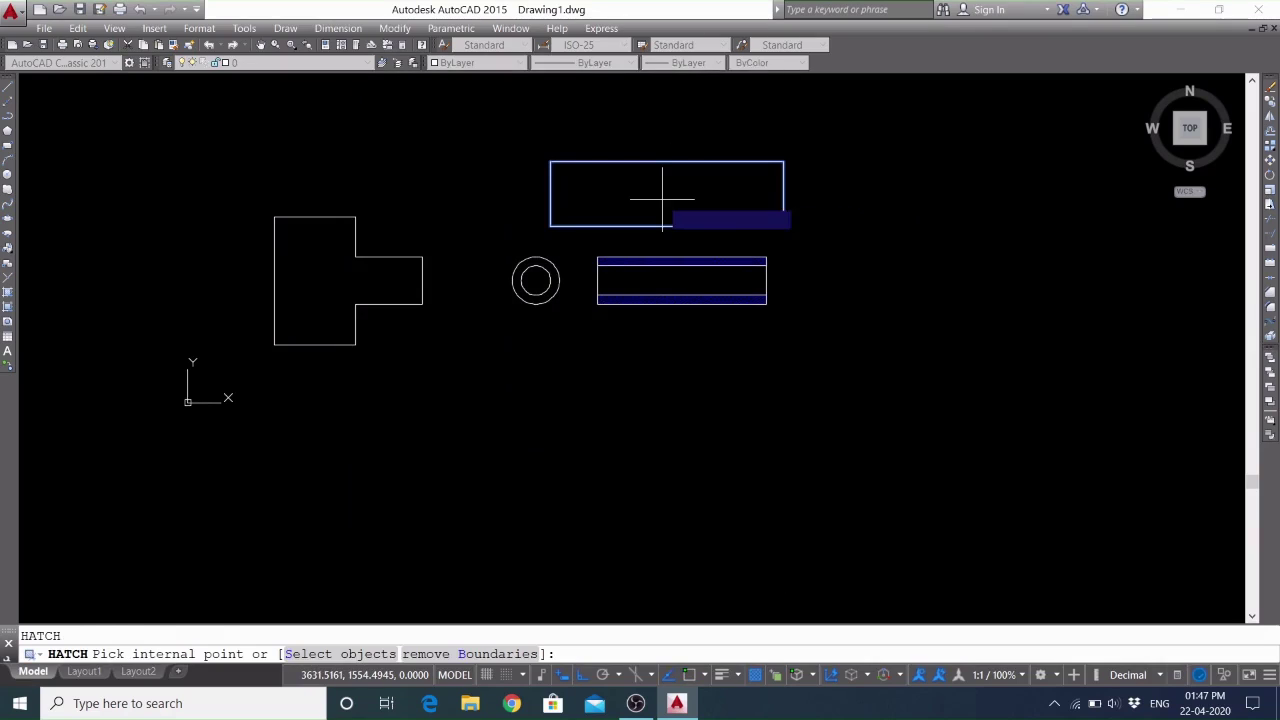
pyautogui.click(662, 198)
pyautogui.rightClick(656, 213)
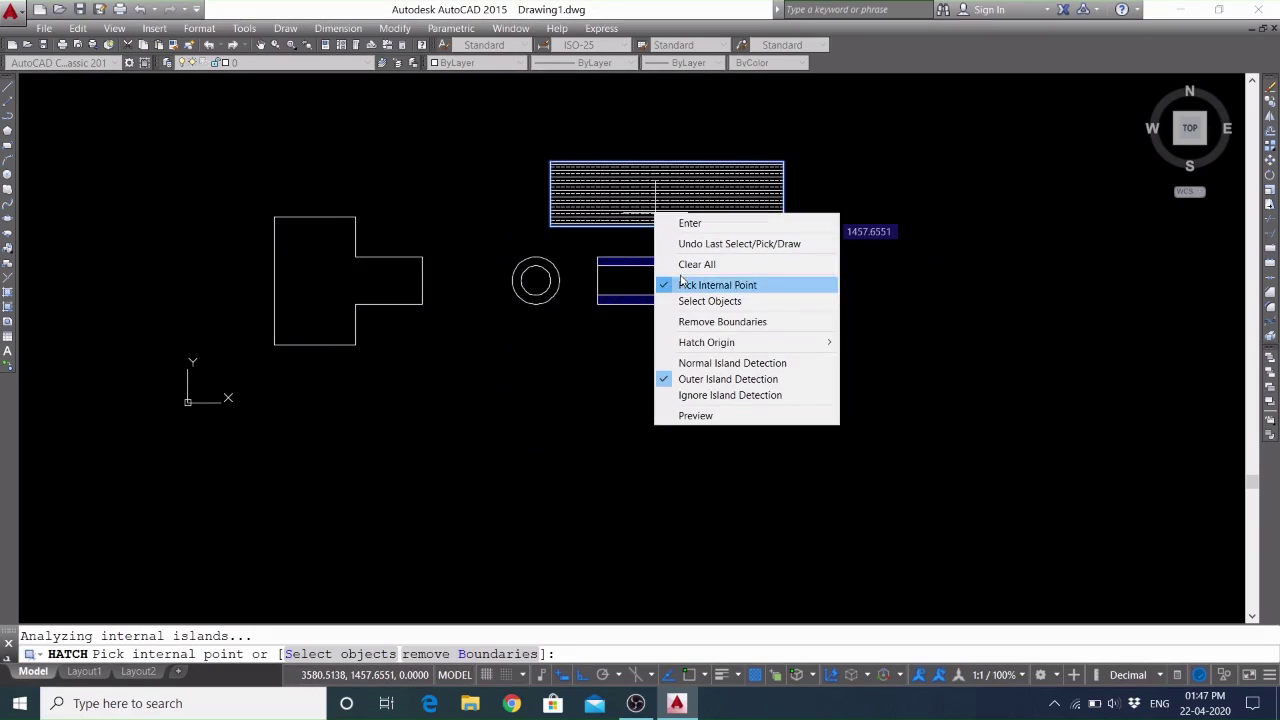
pyautogui.click(700, 415)
pyautogui.click(586, 305)
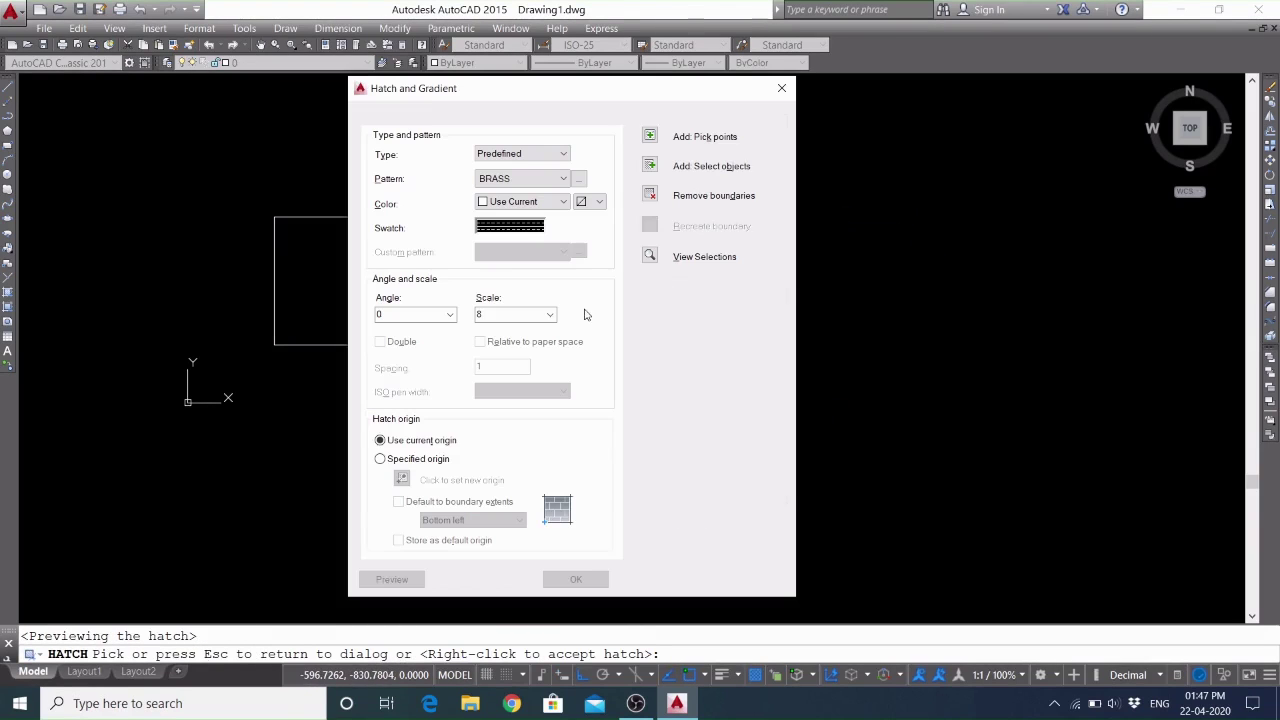
# Change the hatch pattern to BRICK and preview it in the upper rectangle
pyautogui.click(535, 179)
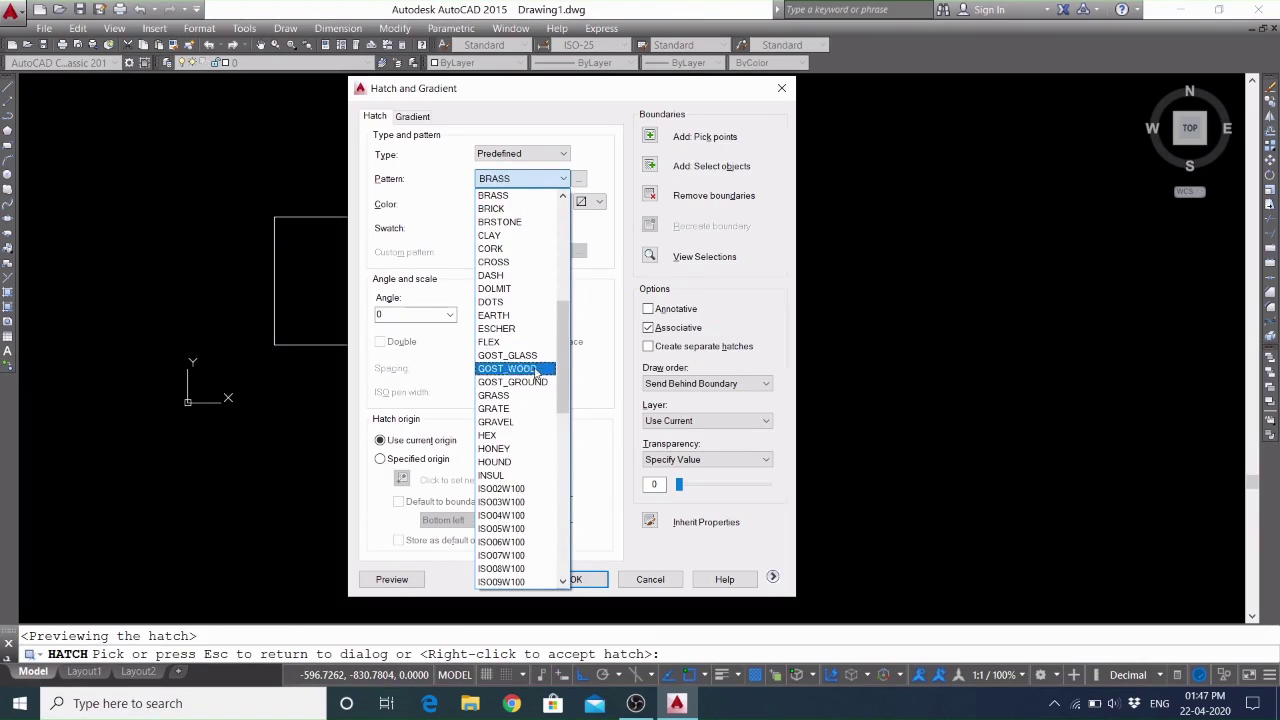
pyautogui.click(517, 209)
pyautogui.click(392, 580)
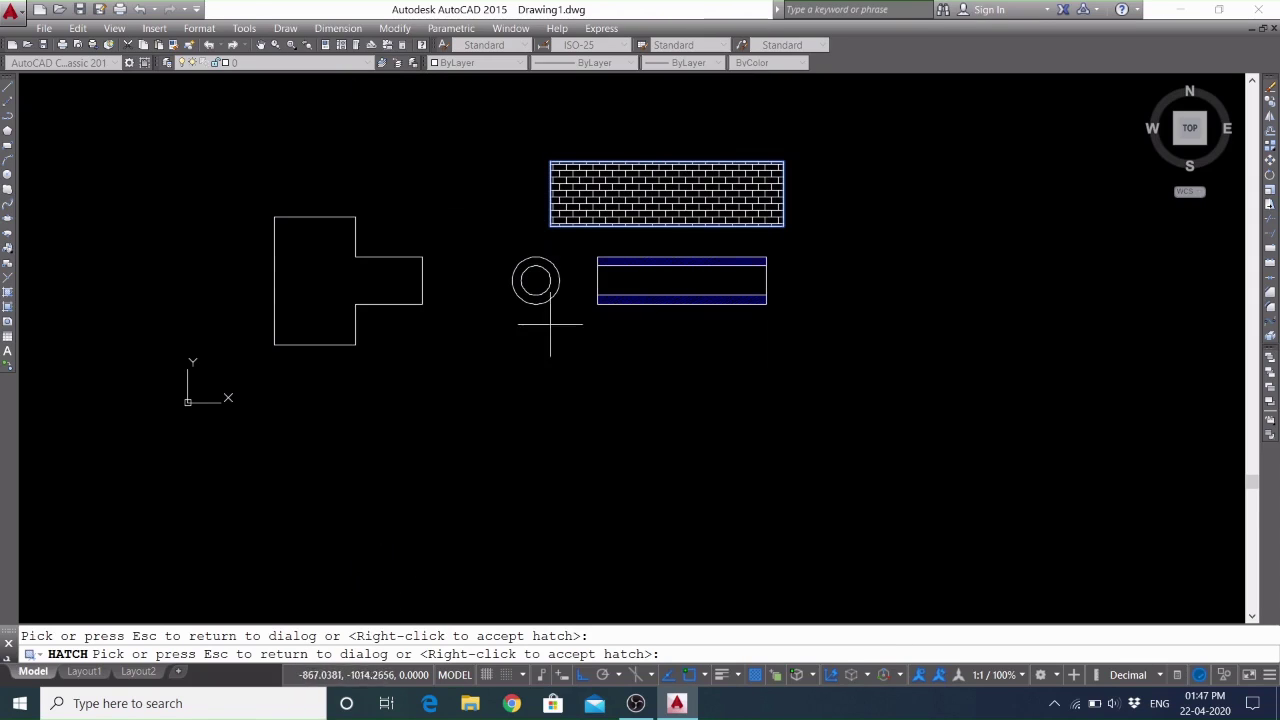
pyautogui.press('Escape')
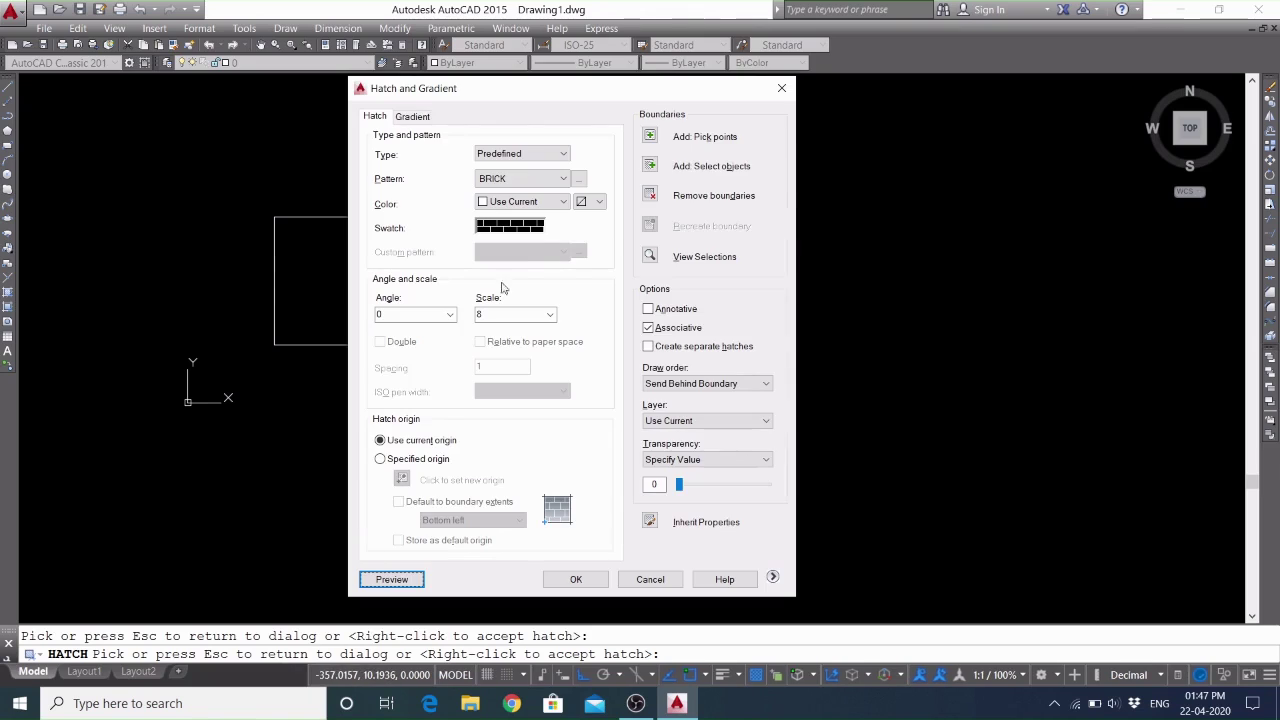
# Set the BRICK hatch angle to 50 and preview the rotated pattern
pyautogui.click(420, 316)
pyautogui.write('5')
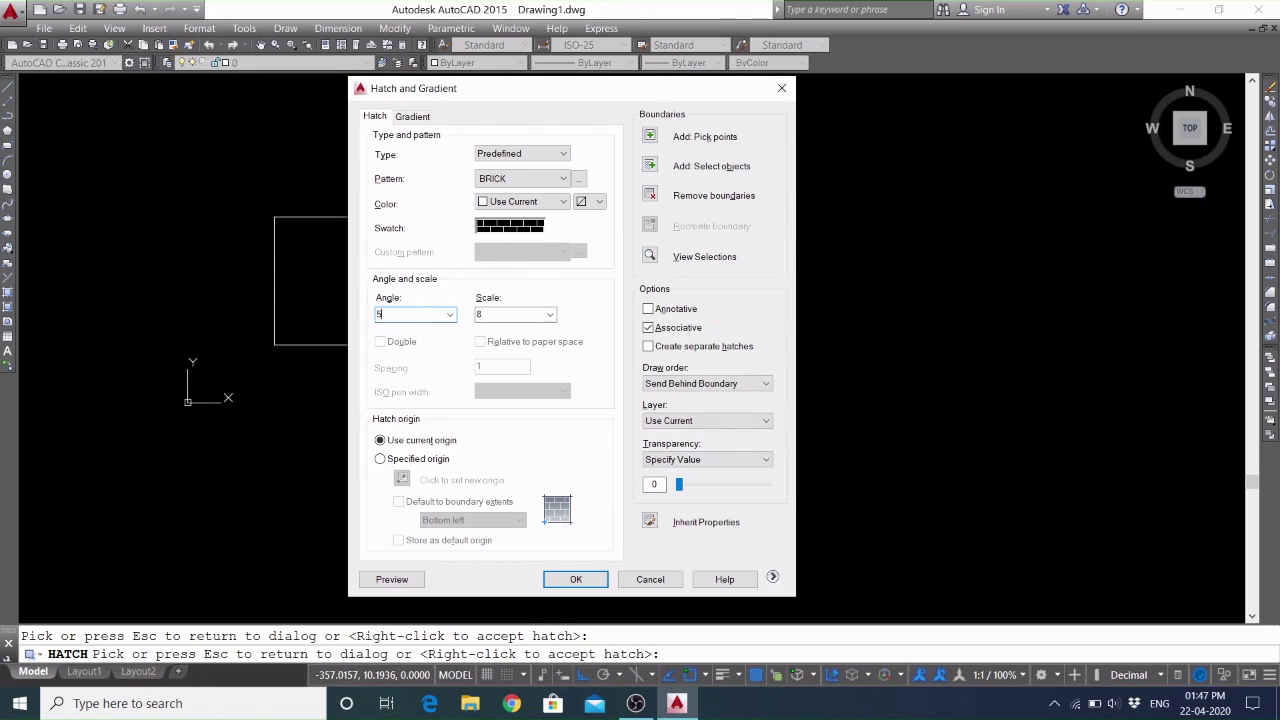
pyautogui.press('BackSpace')
pyautogui.write('40')
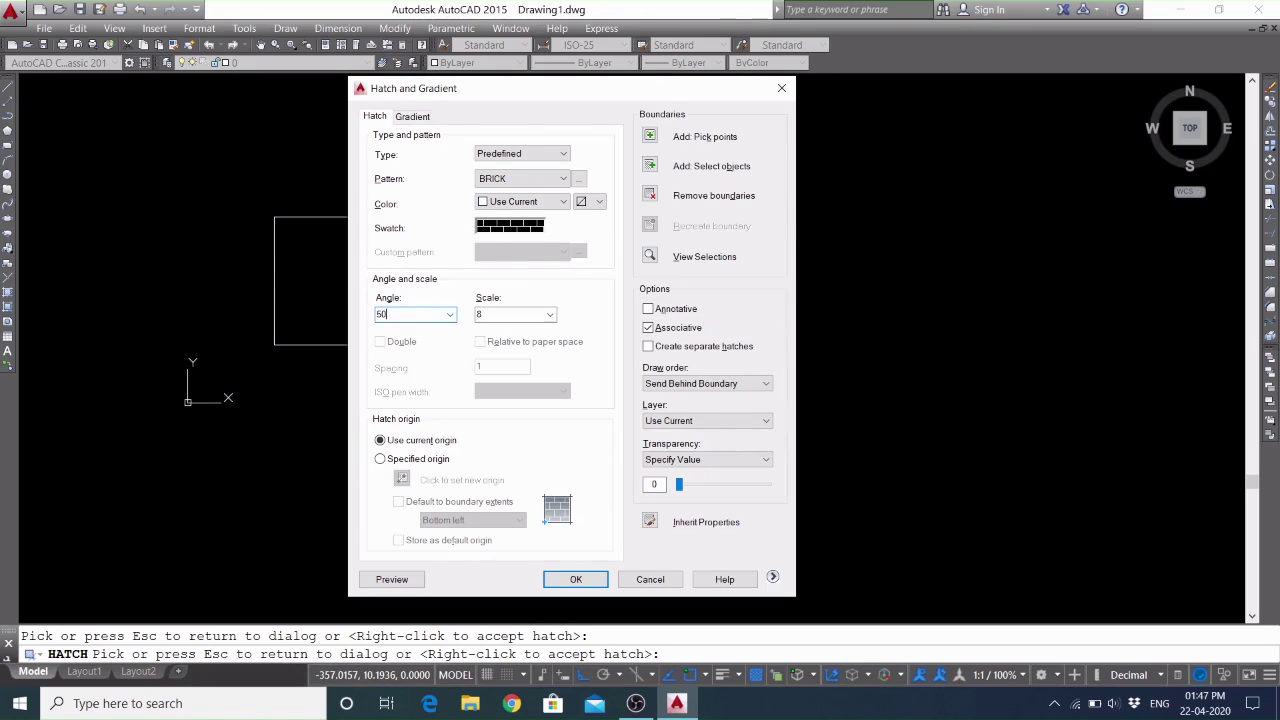
pyautogui.click(385, 578)
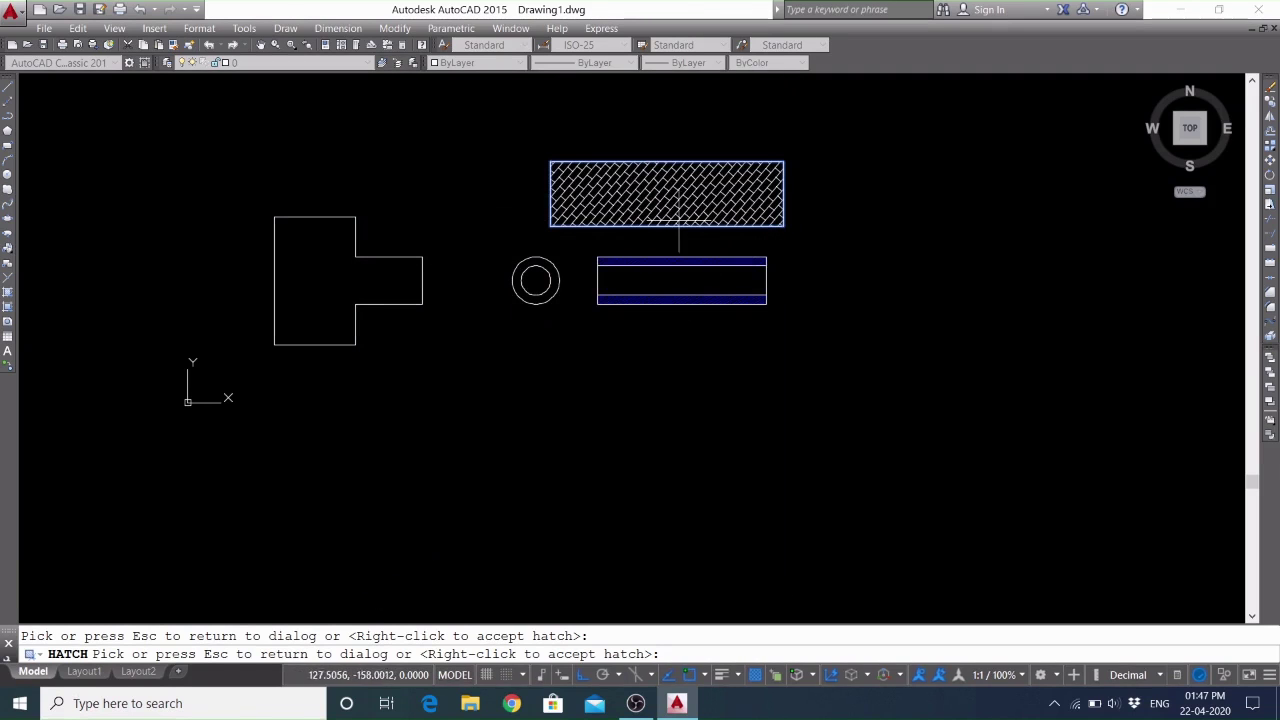
pyautogui.press('Escape')
# Set the BRICK hatch angle to 0 and apply the hatch to the upper rectangle
pyautogui.click(420, 314)
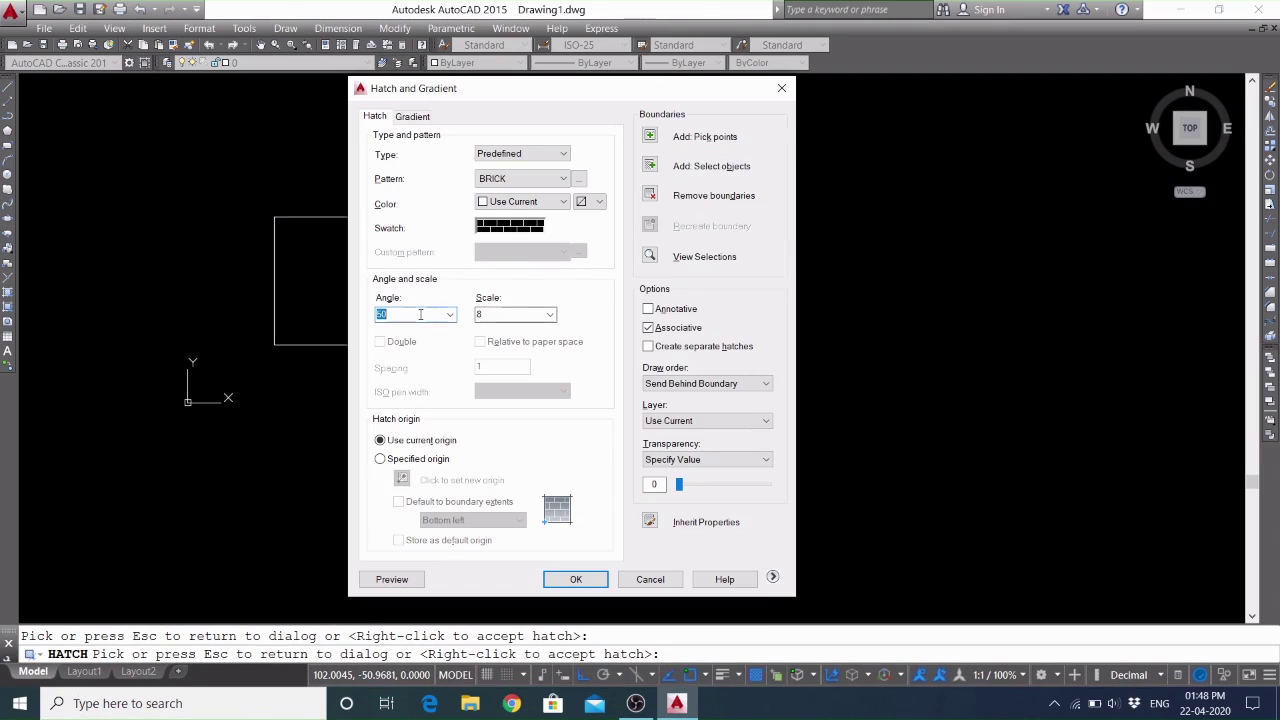
pyautogui.write('0')
pyautogui.press('Return')
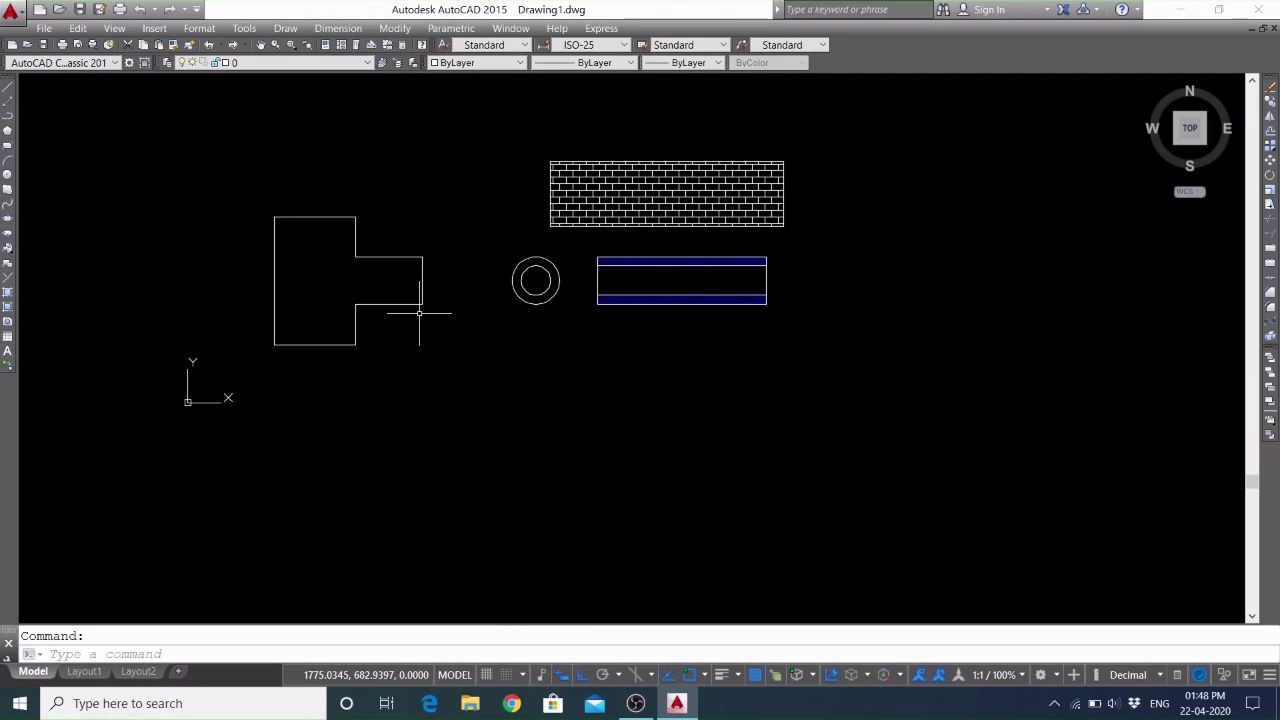
# Set the scale of the BRICK hatch in the upper rectangle to 5
pyautogui.click(660, 192)
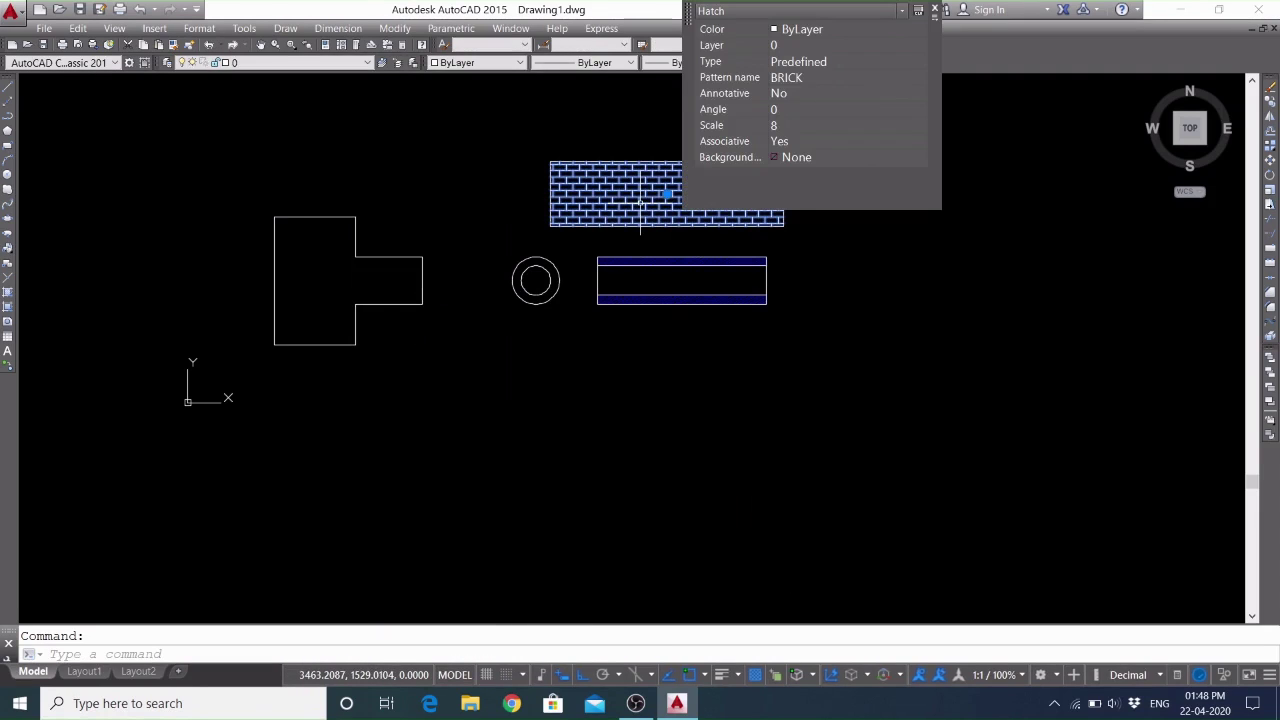
pyautogui.click(797, 126)
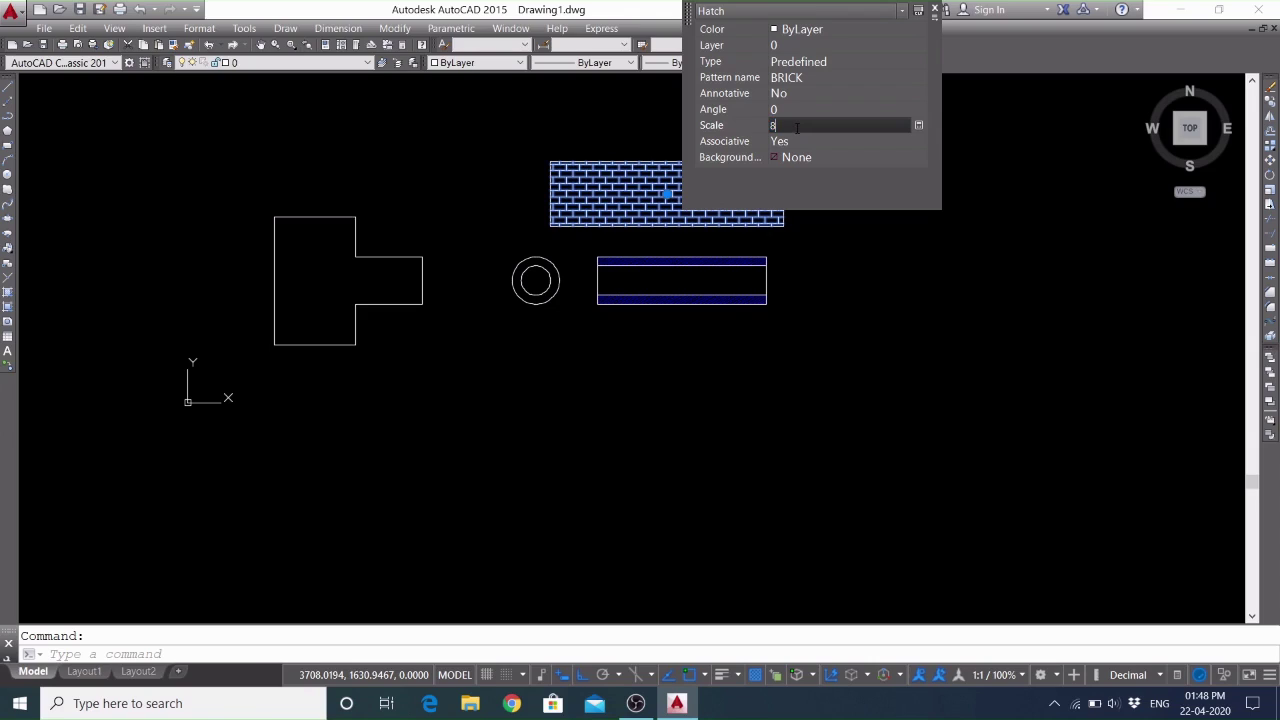
pyautogui.doubleClick(797, 126)
pyautogui.write('5')
pyautogui.press('Return')
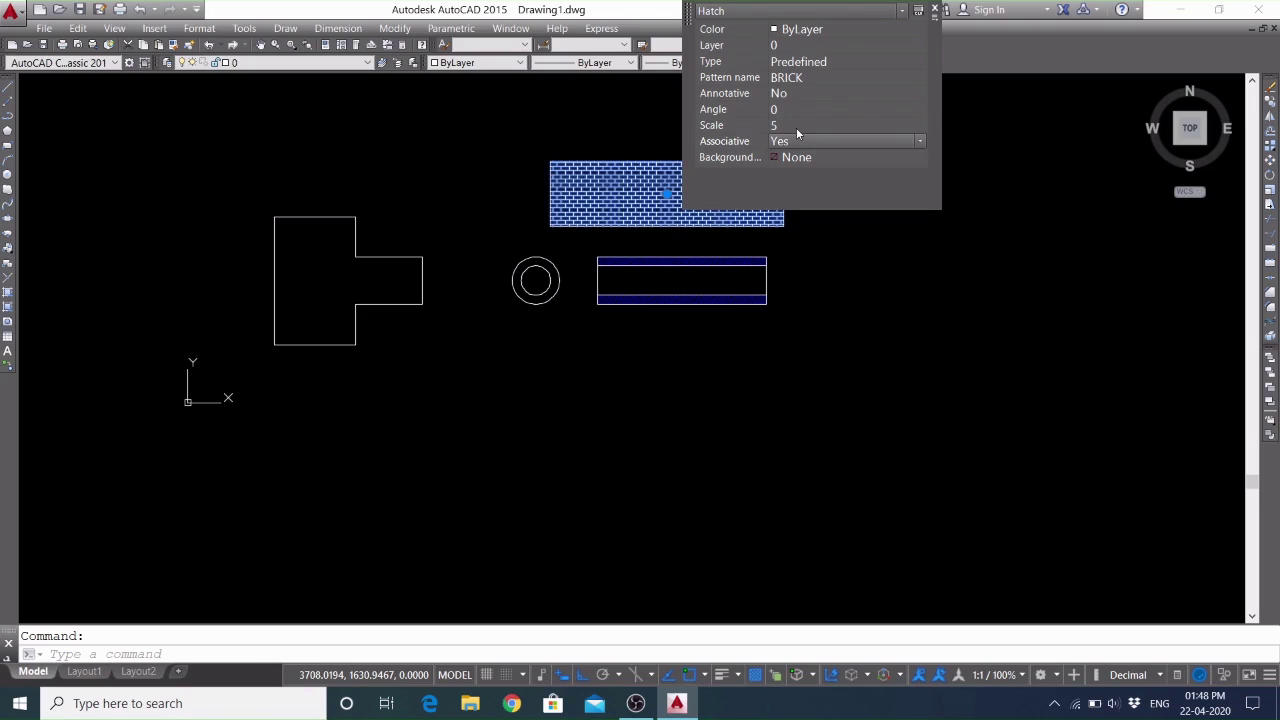
pyautogui.click(796, 126)
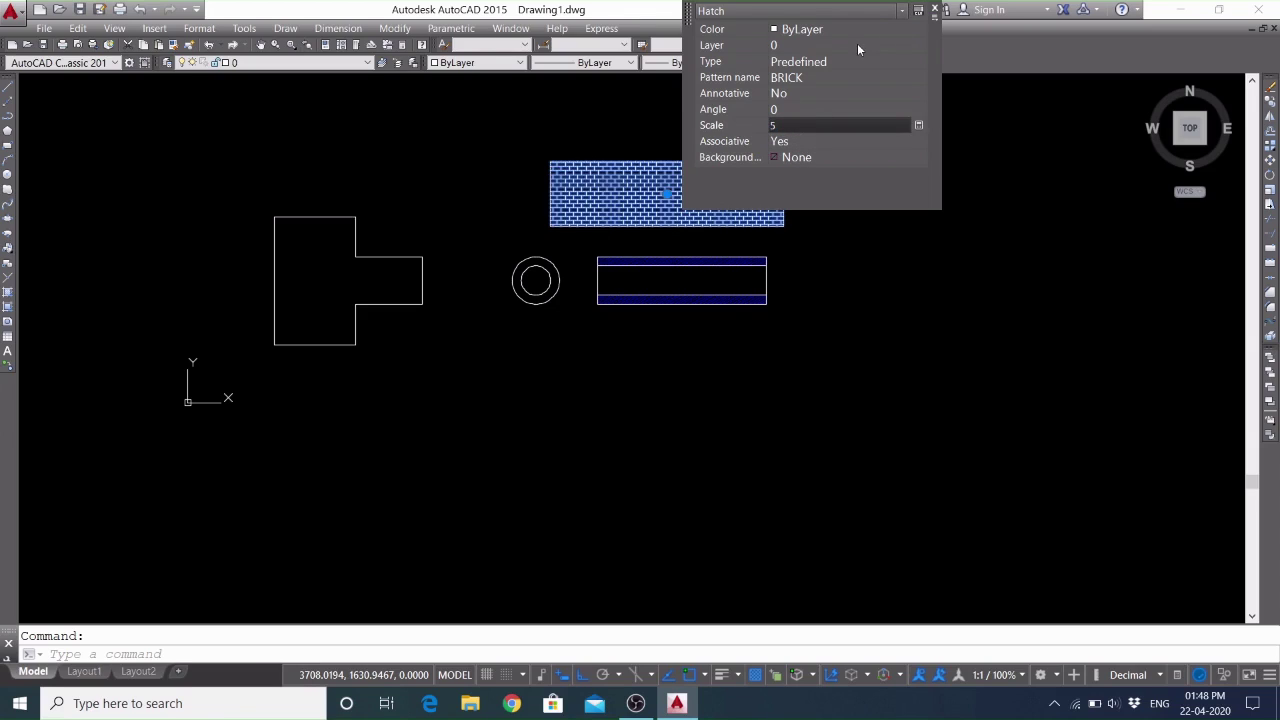
# Check the layer choices available for the BRICK hatch, then dismiss its quick properties and deselect it
pyautogui.click(905, 45)
pyautogui.click(921, 45)
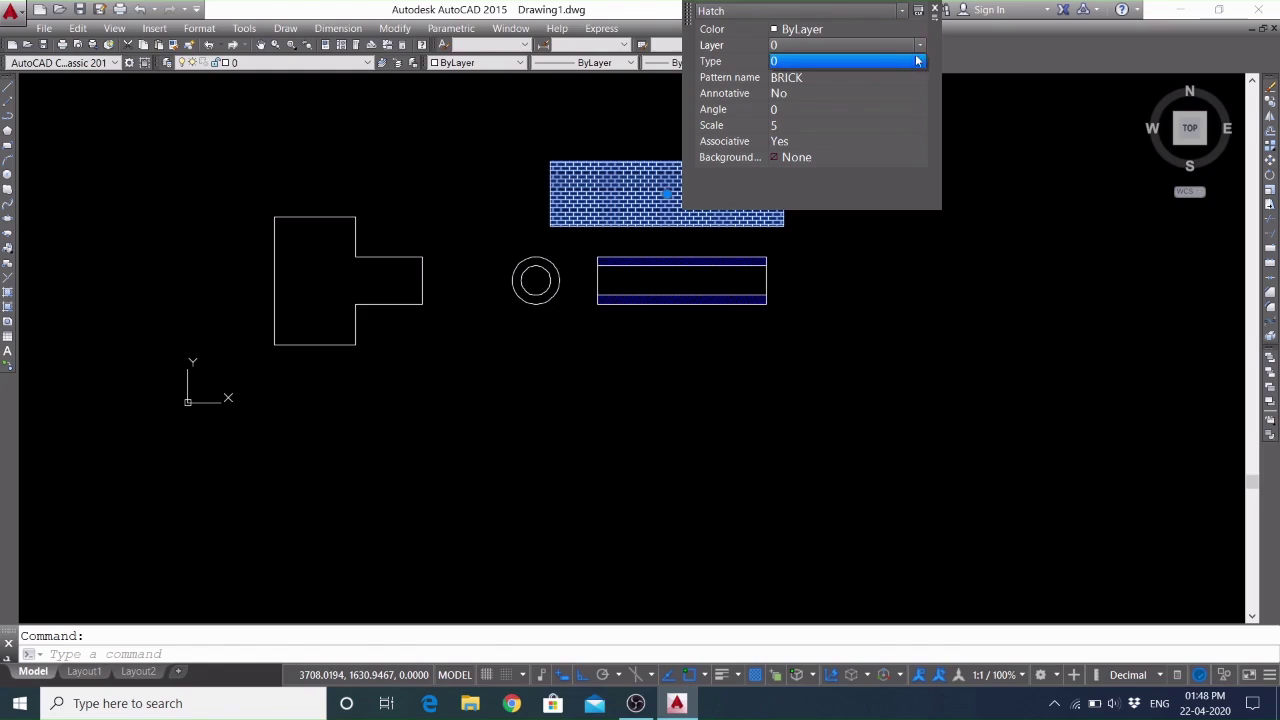
pyautogui.click(874, 50)
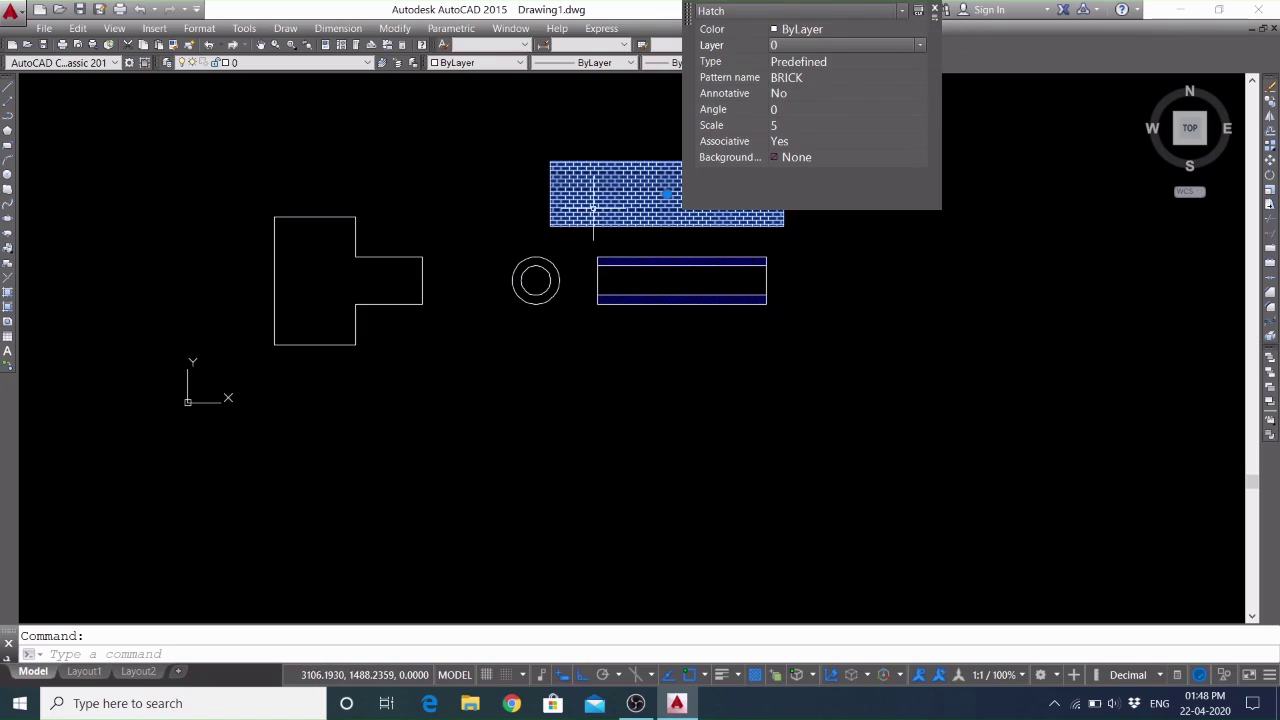
pyautogui.moveTo(603, 207)
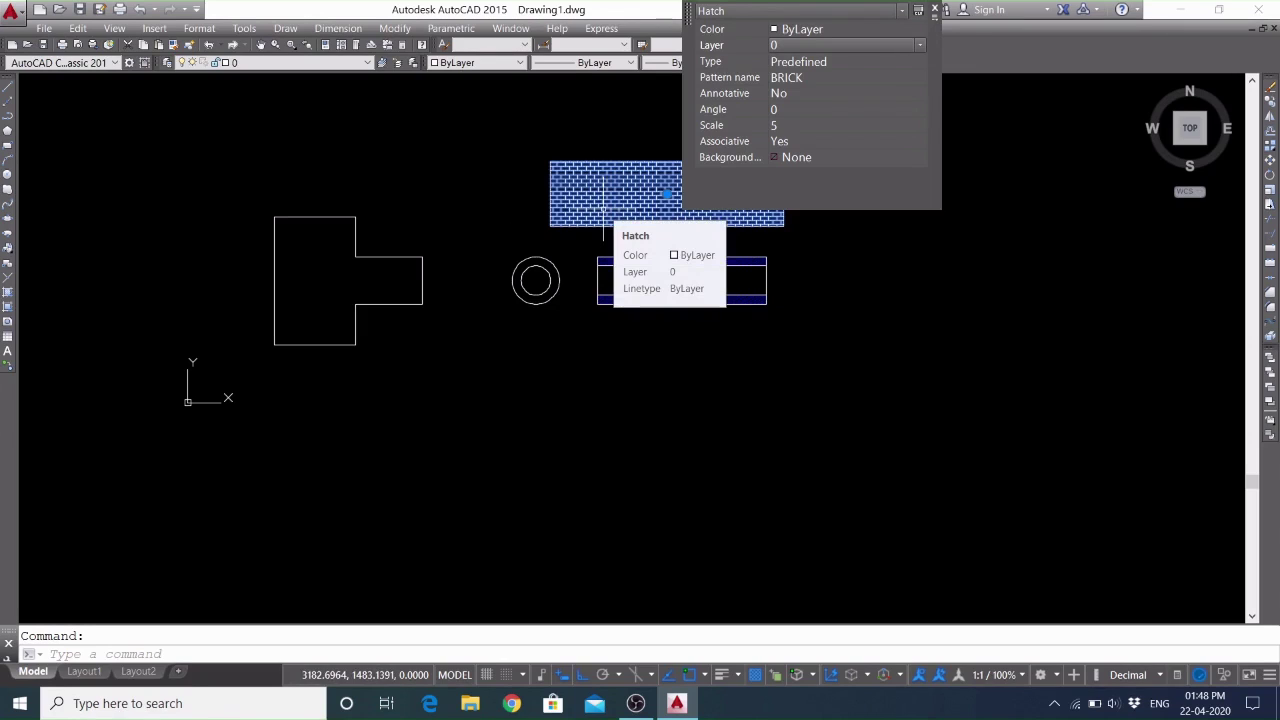
pyautogui.click(933, 10)
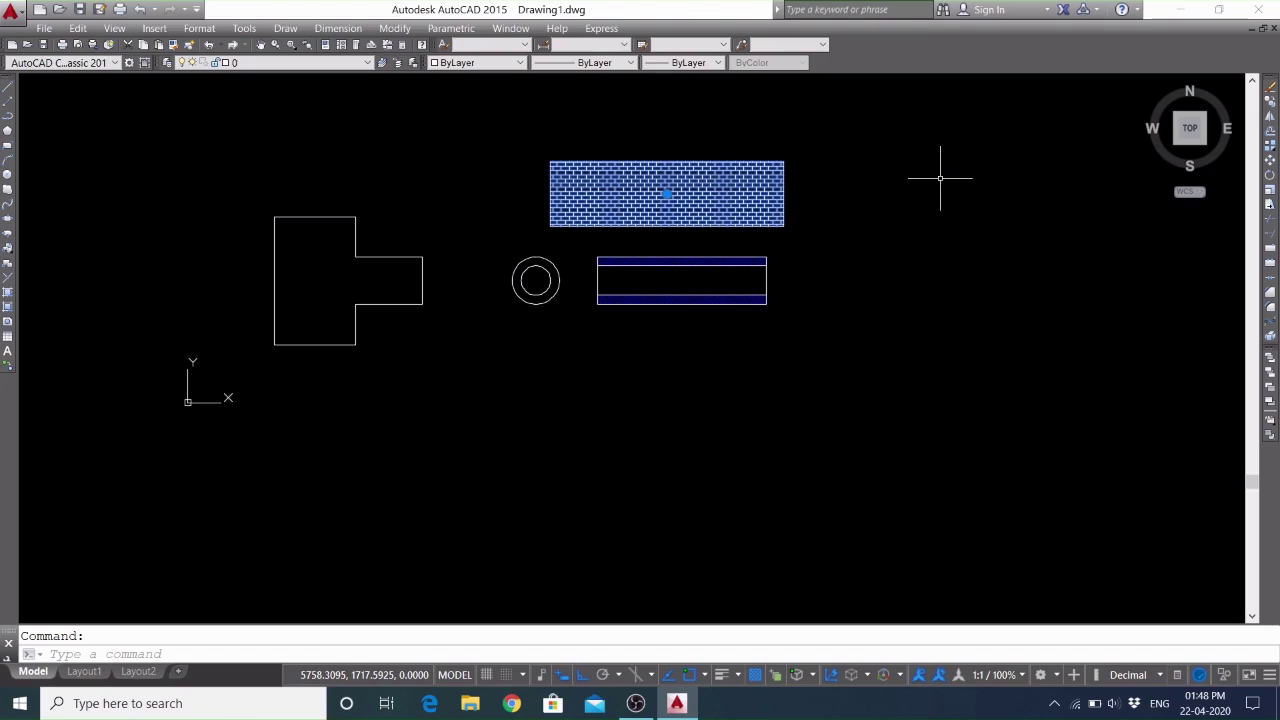
pyautogui.press('Escape')
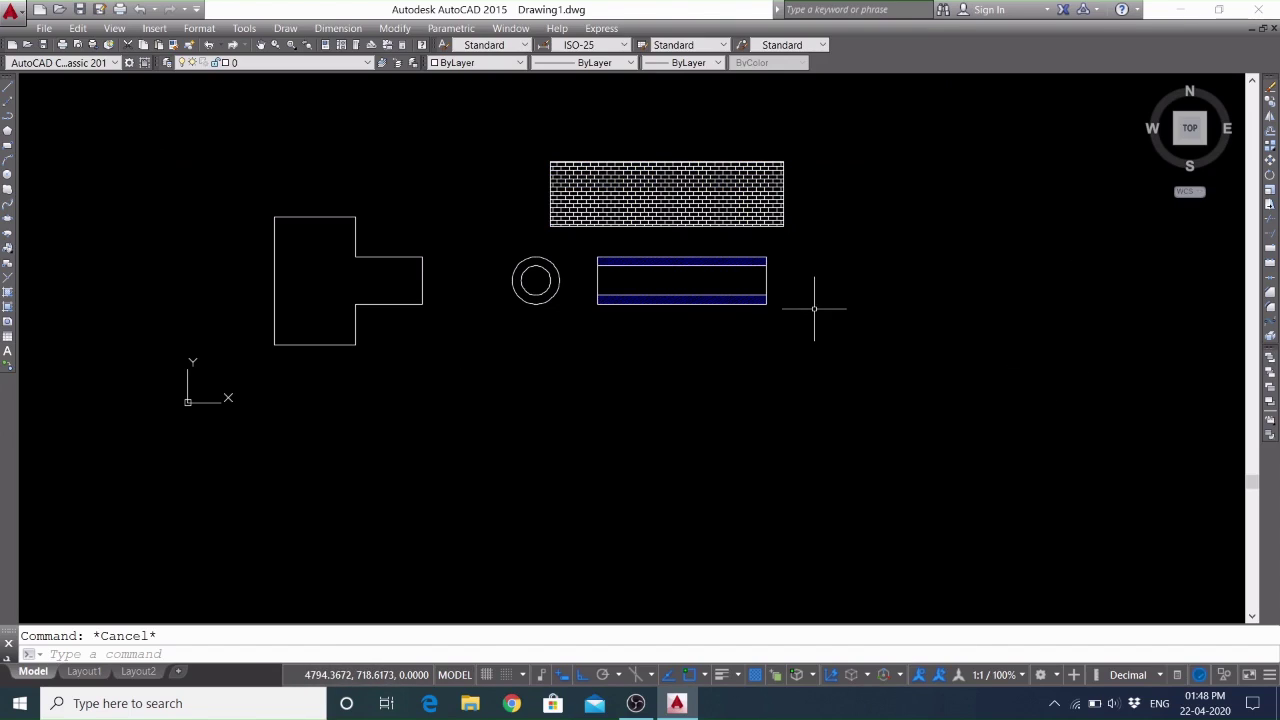
# Restore the previous view of the drawing with Zoom Previous
pyautogui.write('z')
pyautogui.press('Return')
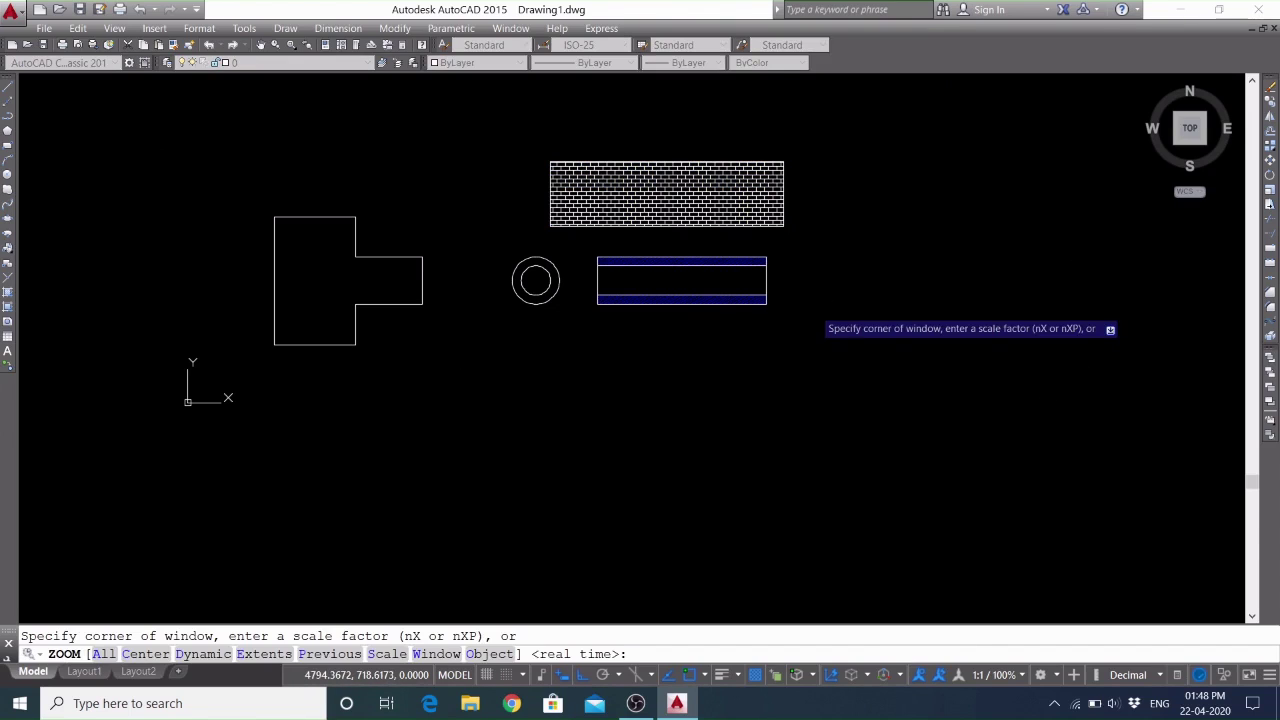
pyautogui.write('p')
pyautogui.press('Return')
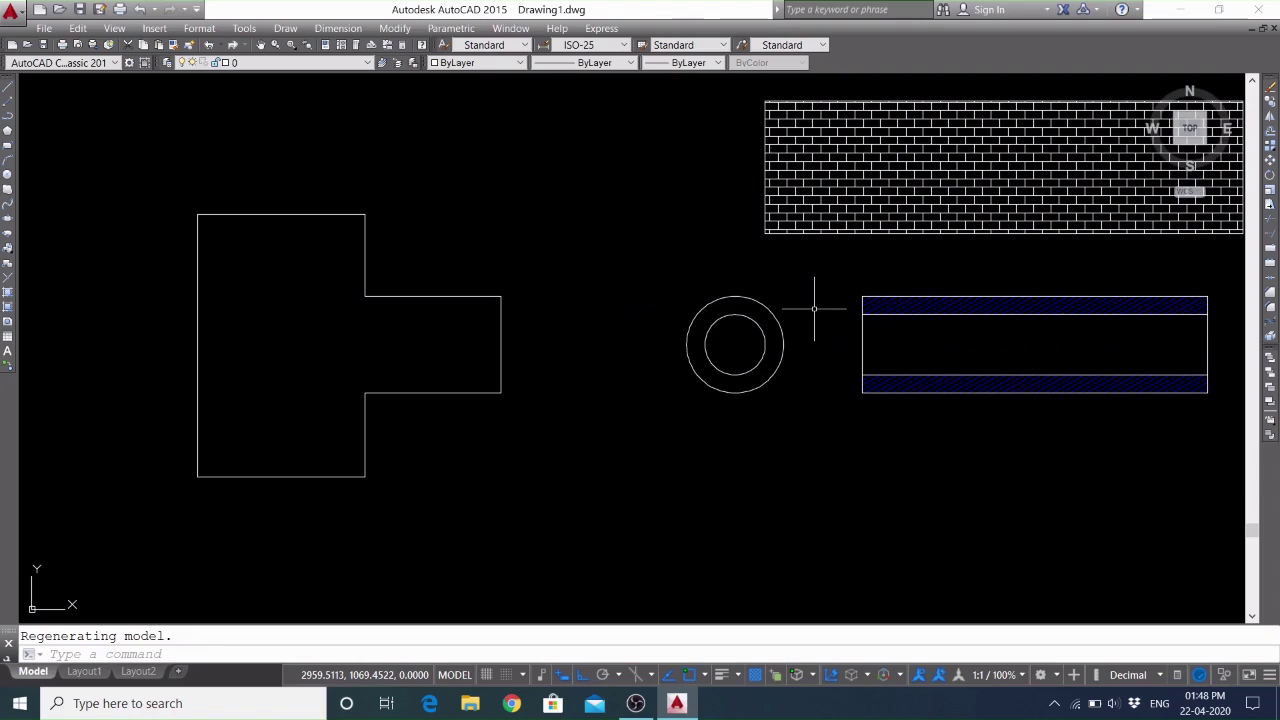